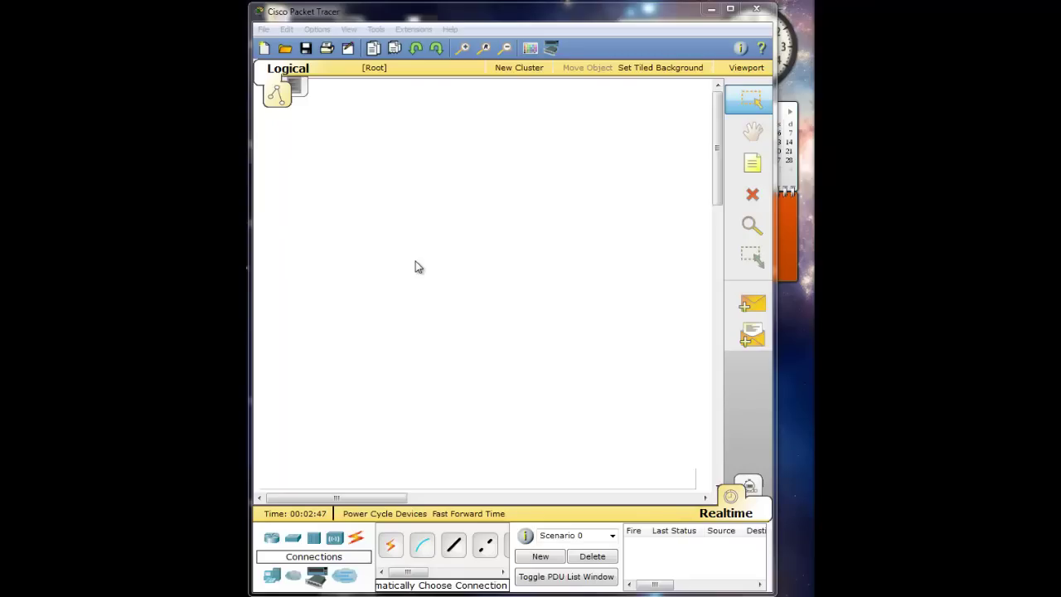
Place a generic PC near the top-left of the workspace
{"action": "left_click", "coordinate": [272, 574]}
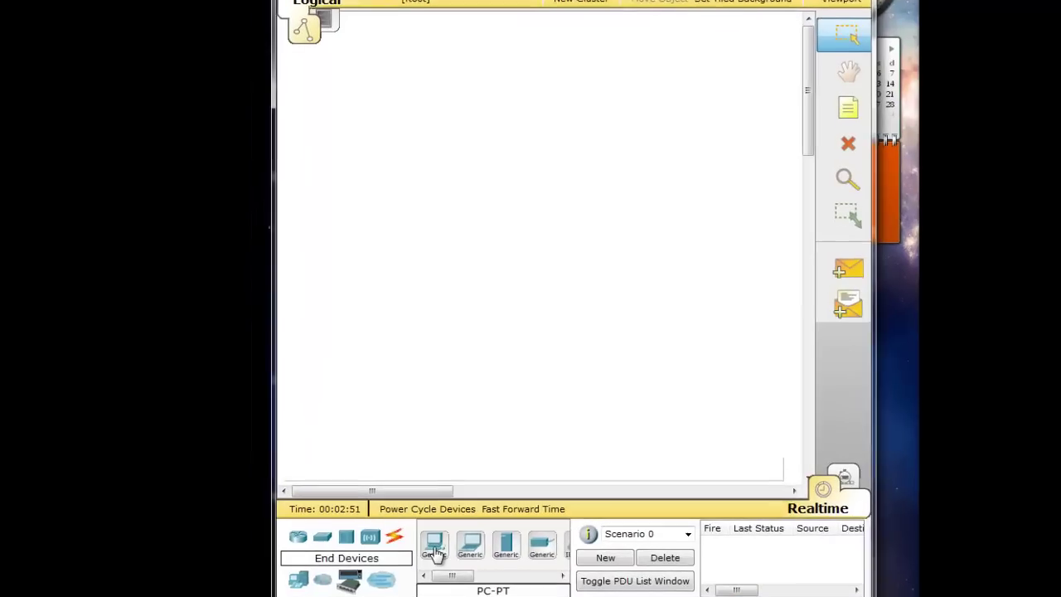
{"action": "left_click", "coordinate": [410, 547]}
{"action": "left_click", "coordinate": [330, 341]}
{"action": "left_click_drag", "start_coordinate": [352, 326], "coordinate": [330, 104]}
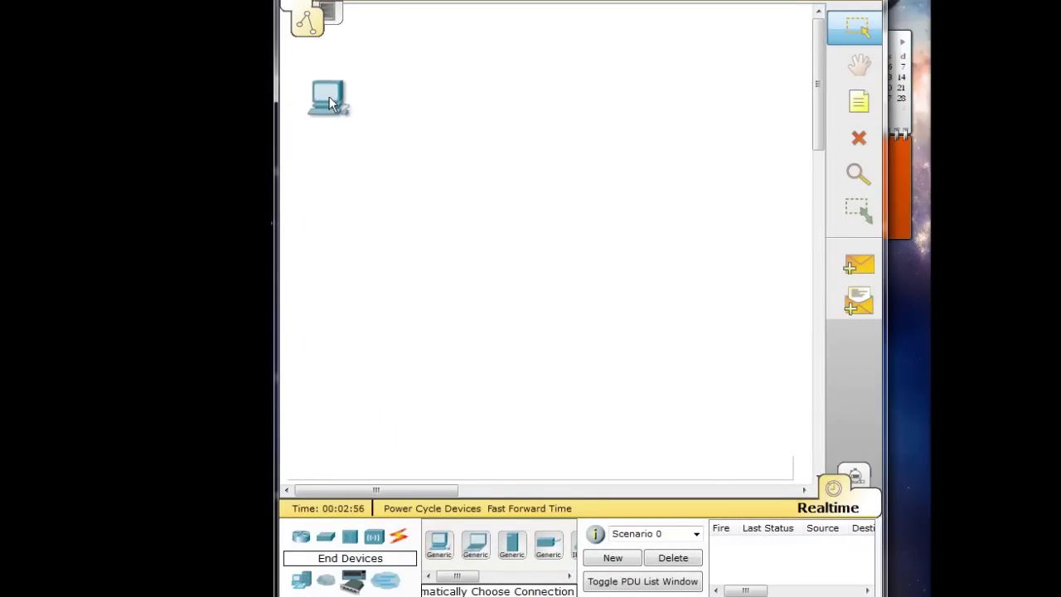
Add an 1841 router, Router0, and position it to the right
{"action": "left_click", "coordinate": [300, 537]}
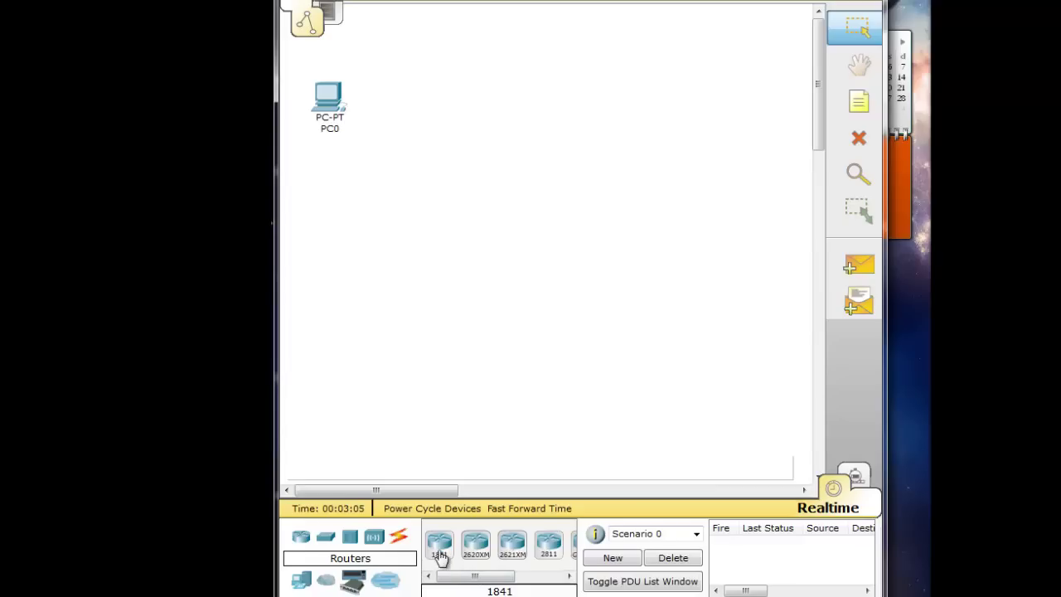
{"action": "left_click_drag", "start_coordinate": [441, 576], "coordinate": [475, 580]}
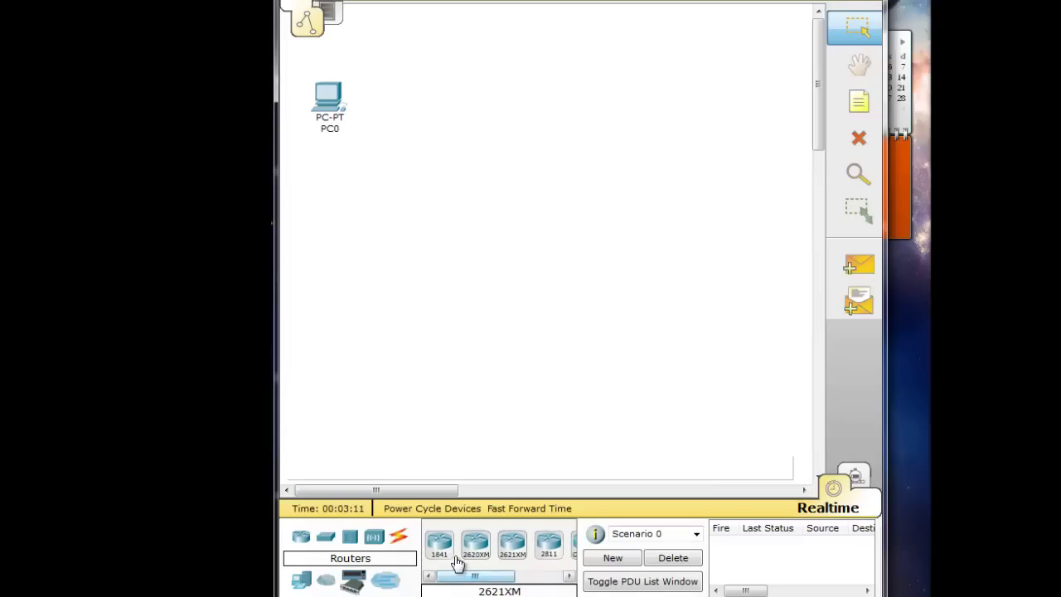
{"action": "left_click_drag", "start_coordinate": [444, 547], "coordinate": [483, 104]}
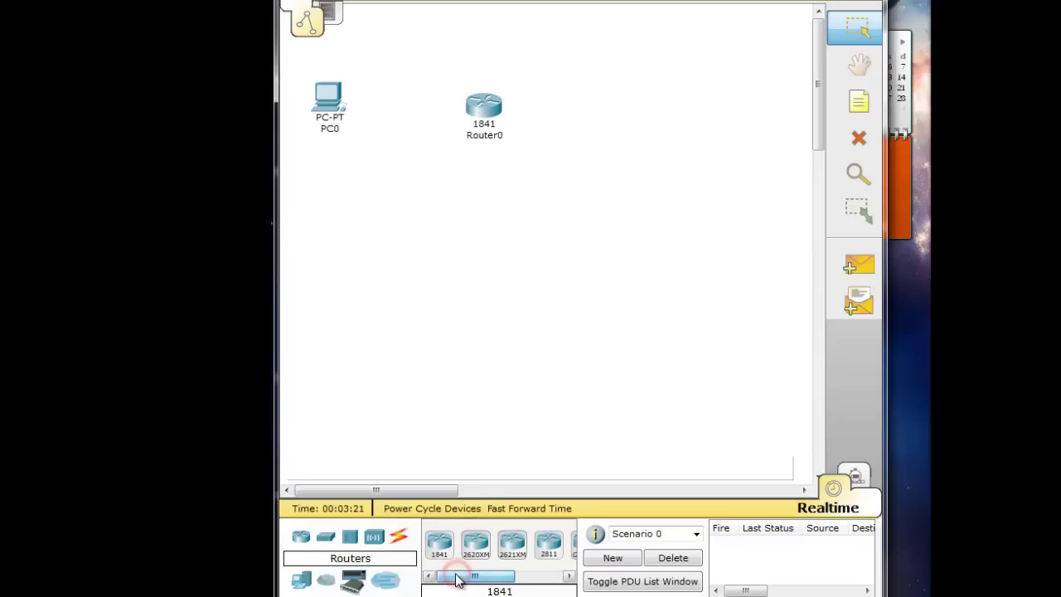
{"action": "mouse_move", "coordinate": [489, 114]}
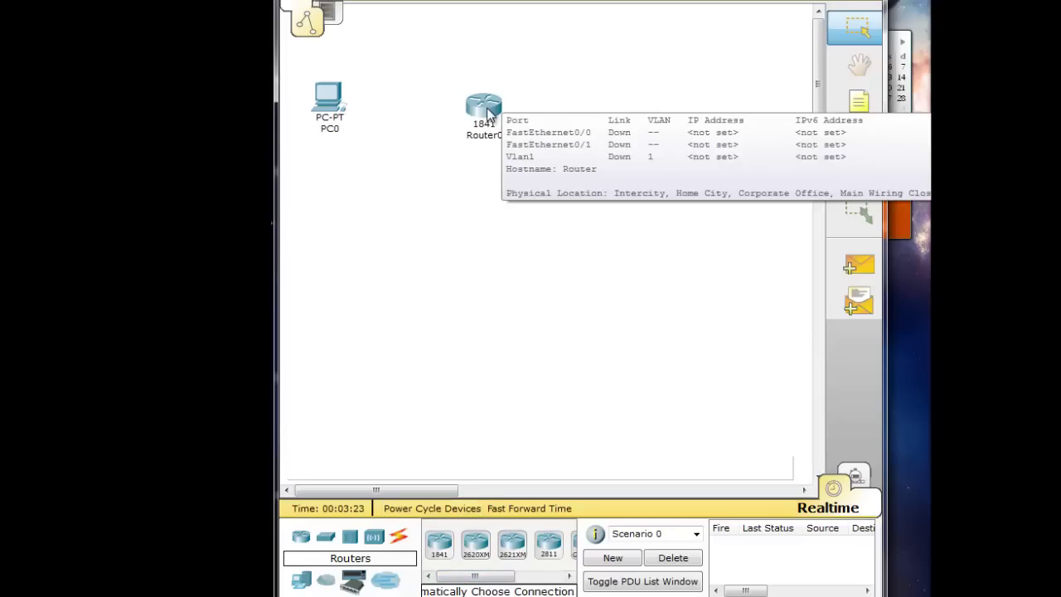
{"action": "left_click_drag", "start_coordinate": [490, 114], "coordinate": [561, 113]}
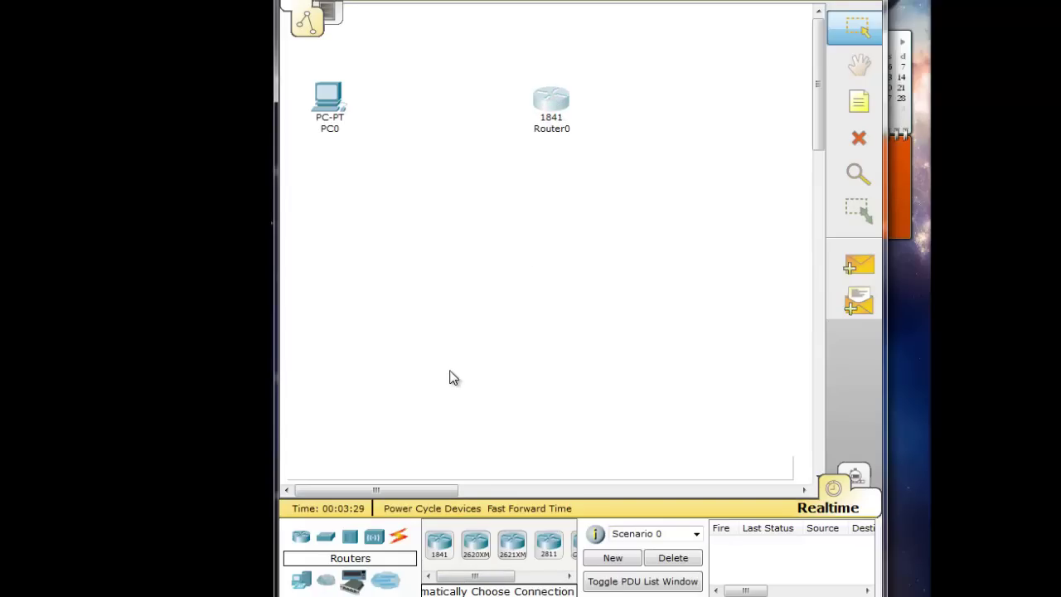
Add a generic Switch-PT between PC0 and Router0
{"action": "left_click", "coordinate": [328, 537]}
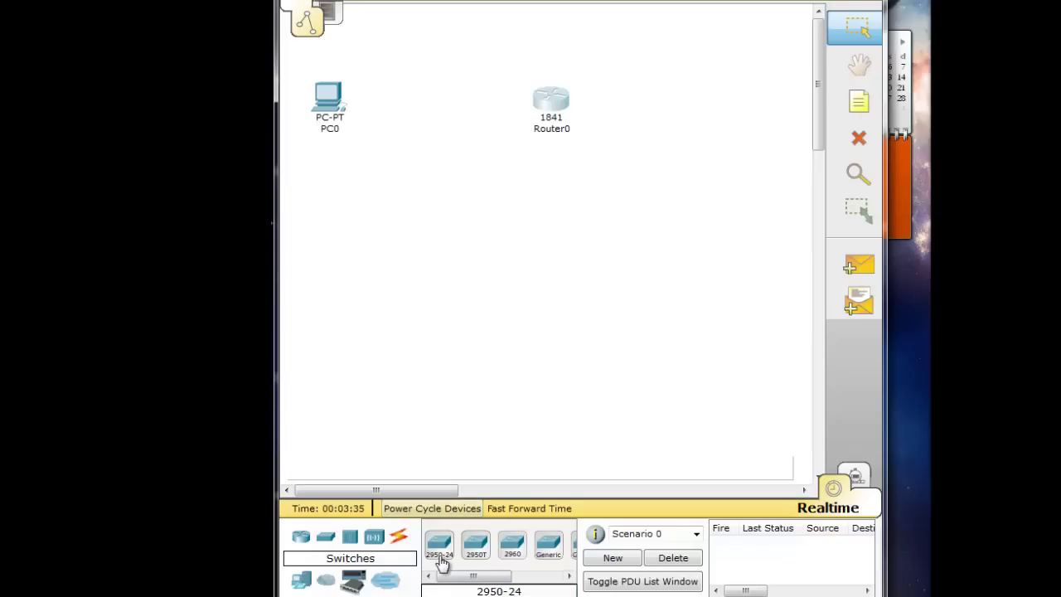
{"action": "left_click_drag", "start_coordinate": [486, 575], "coordinate": [467, 578]}
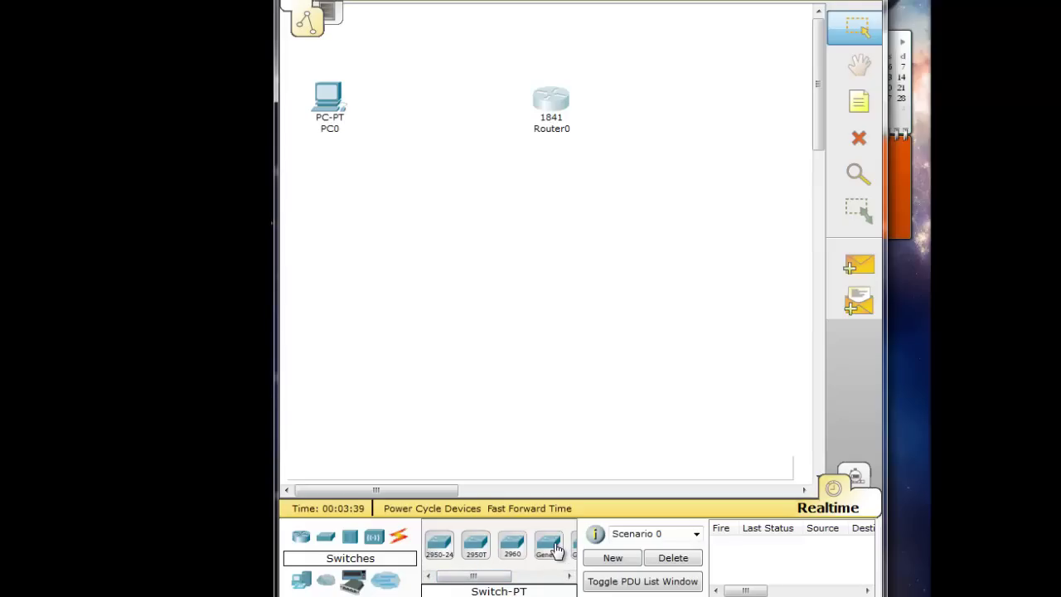
{"action": "left_click_drag", "start_coordinate": [555, 550], "coordinate": [445, 106]}
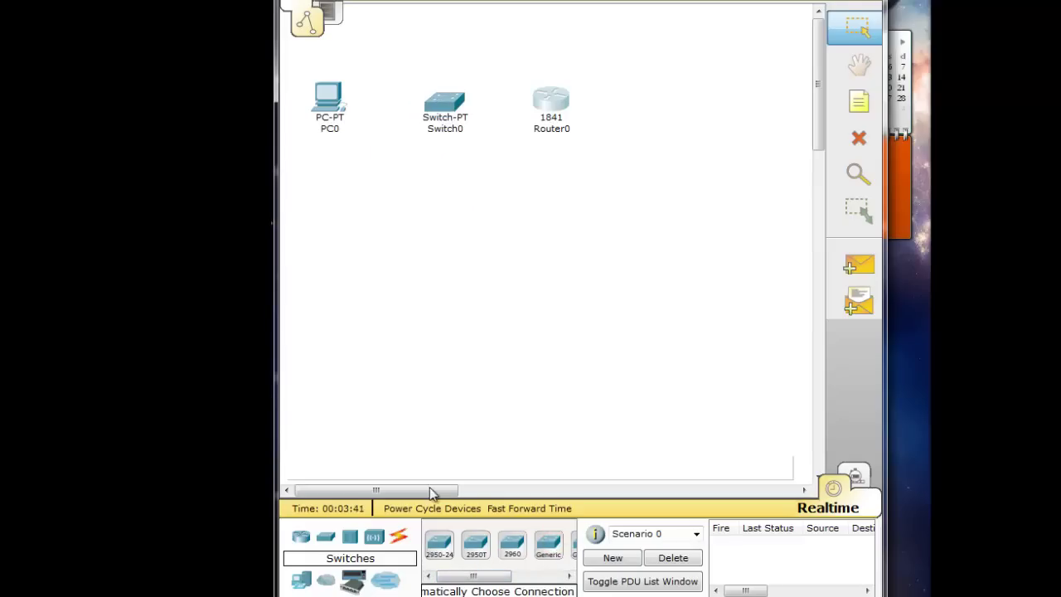
Cable PC0 to Switch0 port Fa0/1 using the automatic connection type
{"action": "left_click", "coordinate": [399, 536]}
{"action": "left_click", "coordinate": [439, 544]}
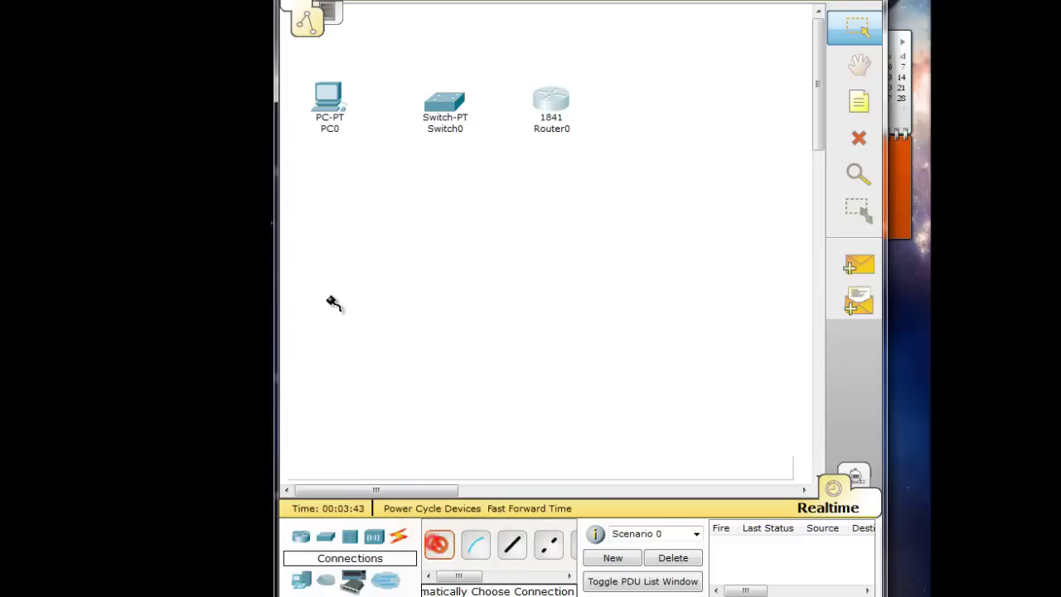
{"action": "left_click", "coordinate": [329, 99]}
{"action": "left_click", "coordinate": [442, 101]}
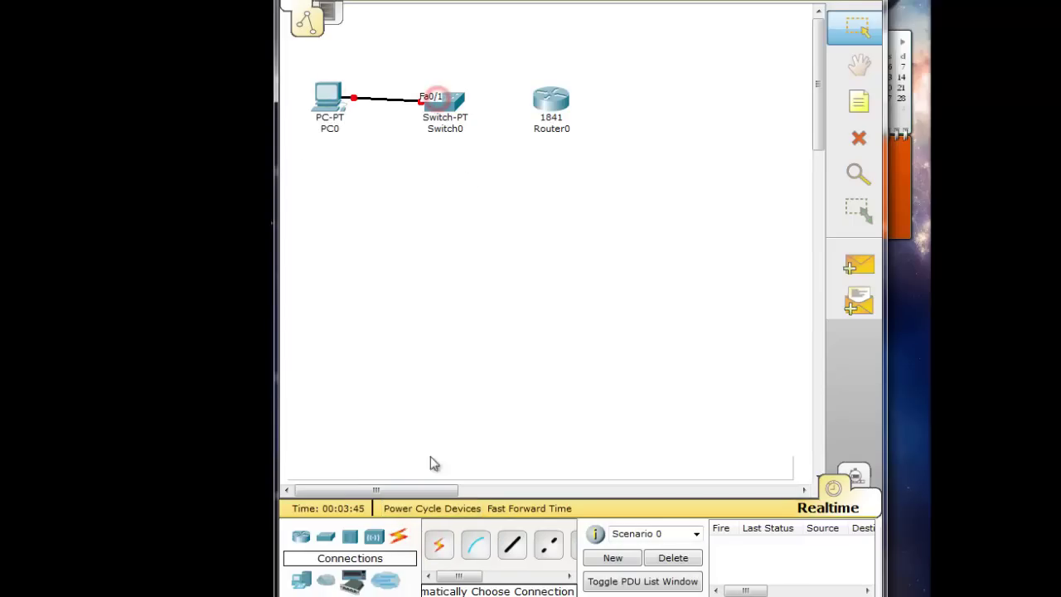
Cable Switch0 Fa1/1 to Router0 Fa0/0 and nudge Switch0 slightly
{"action": "left_click", "coordinate": [439, 544]}
{"action": "left_click", "coordinate": [442, 104]}
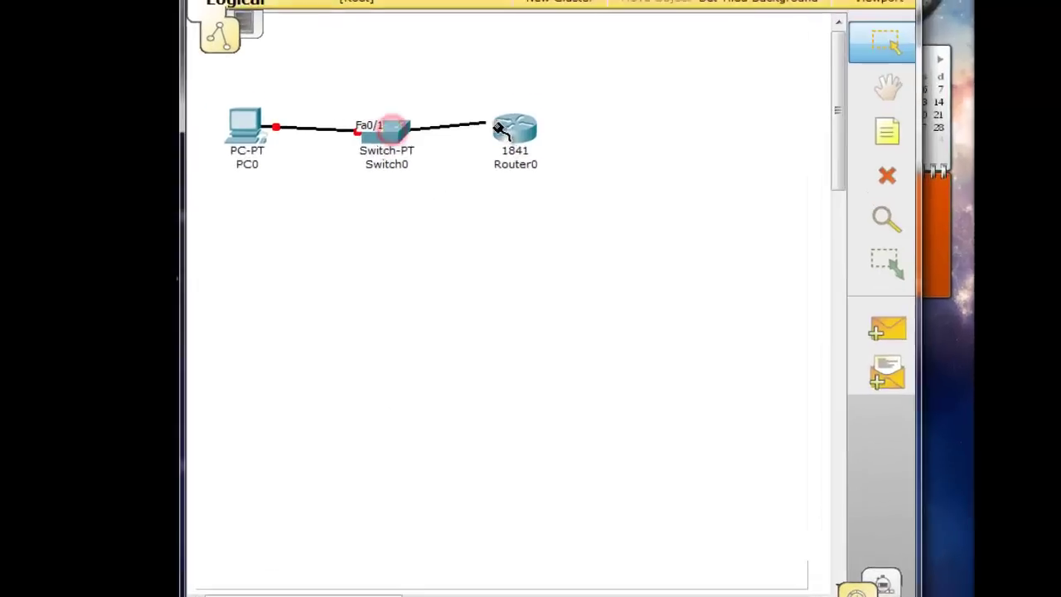
{"action": "left_click", "coordinate": [502, 131]}
{"action": "left_click", "coordinate": [396, 132]}
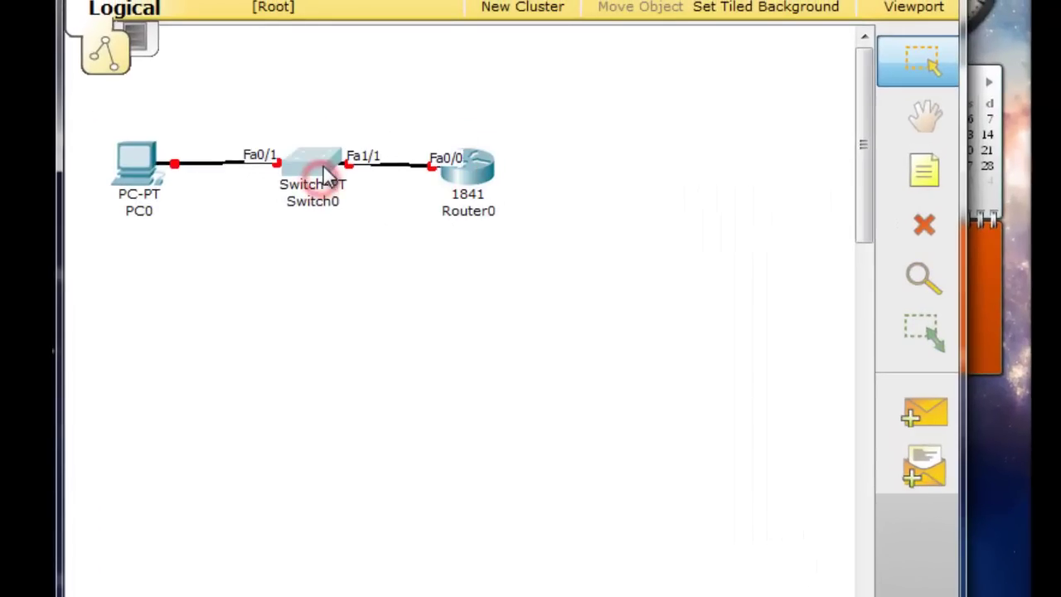
{"action": "left_click_drag", "start_coordinate": [326, 176], "coordinate": [322, 181]}
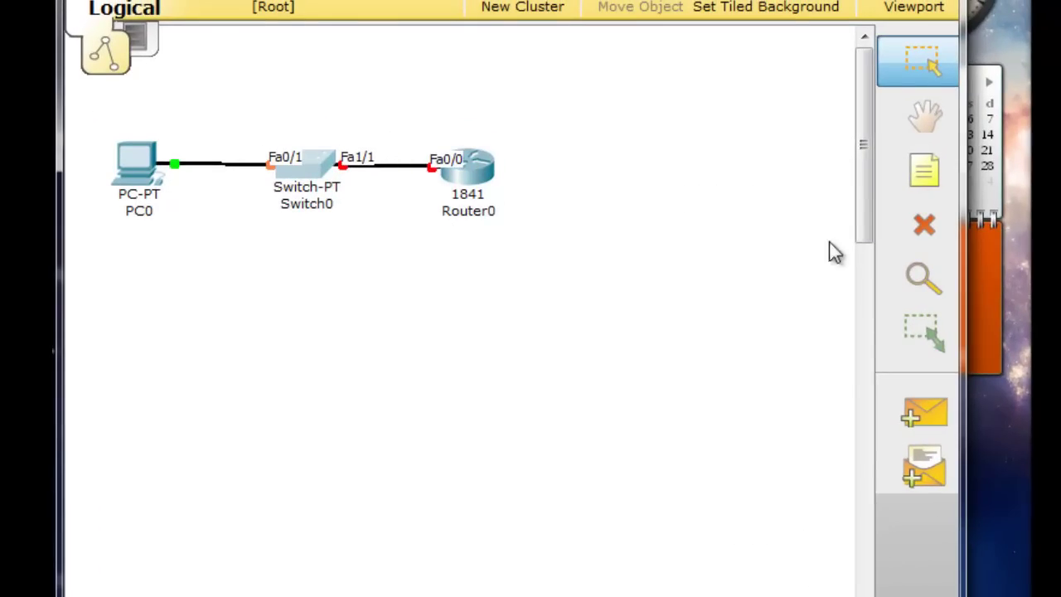
Add a 192.168.10.0 note above the network
{"action": "left_click", "coordinate": [919, 178]}
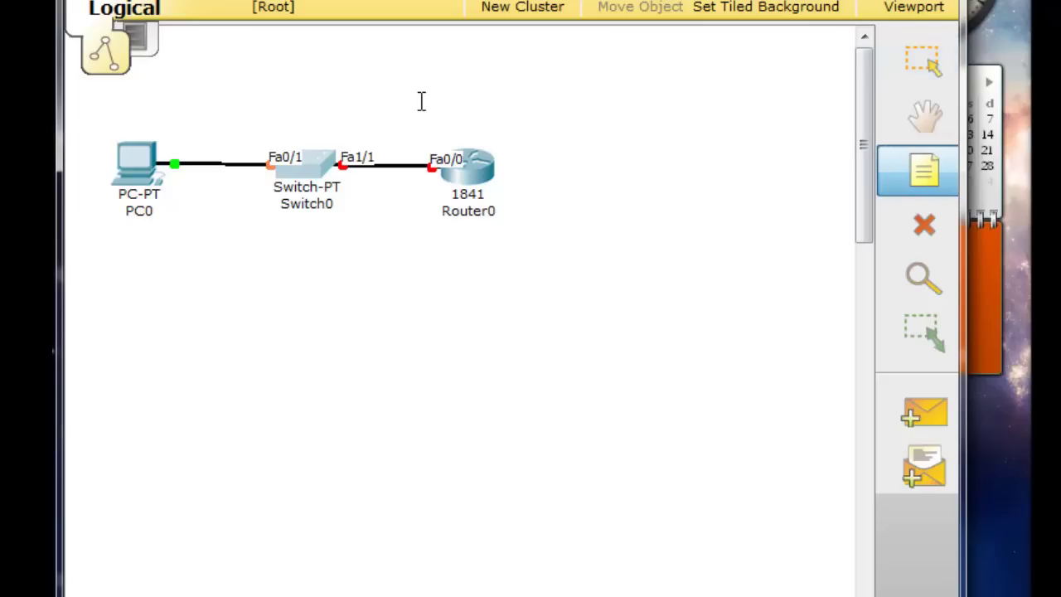
{"action": "left_click", "coordinate": [326, 91]}
{"action": "type", "text": "192"}
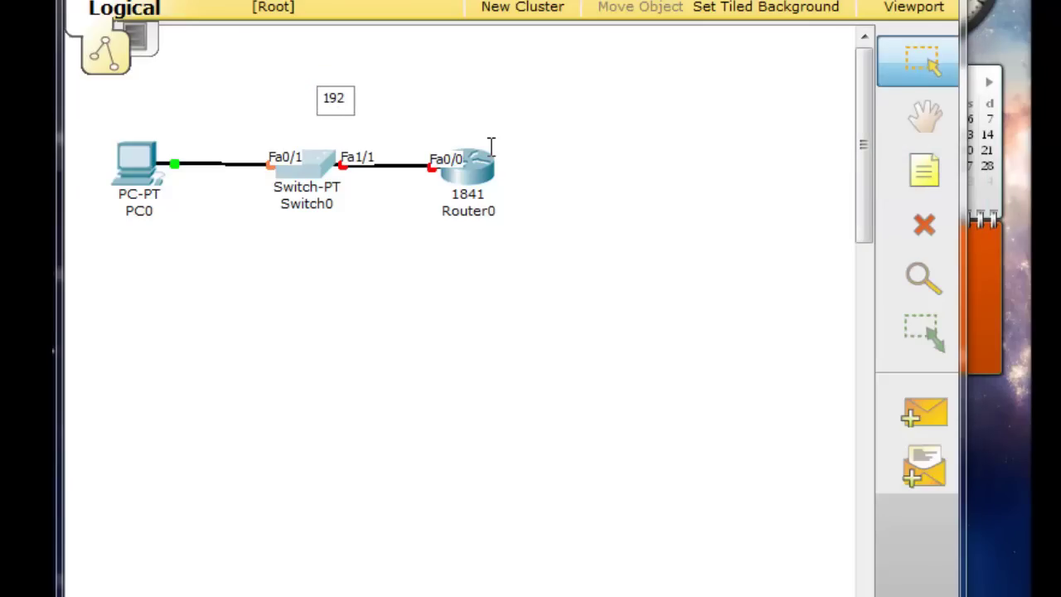
{"action": "type", "text": ".168.10.0"}
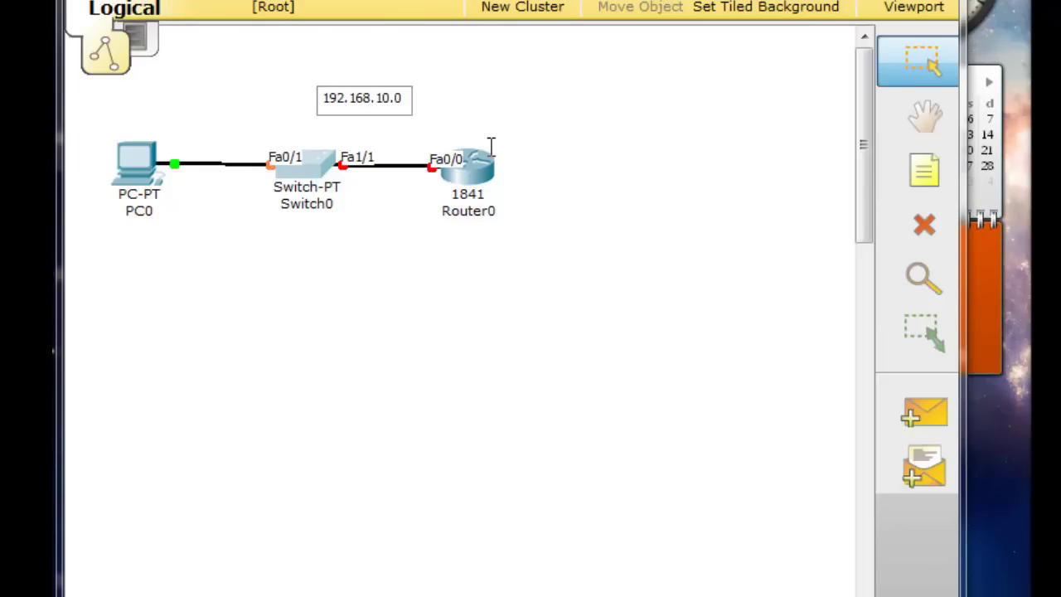
{"action": "left_click", "coordinate": [519, 74]}
{"action": "left_click_drag", "start_coordinate": [362, 97], "coordinate": [305, 93]}
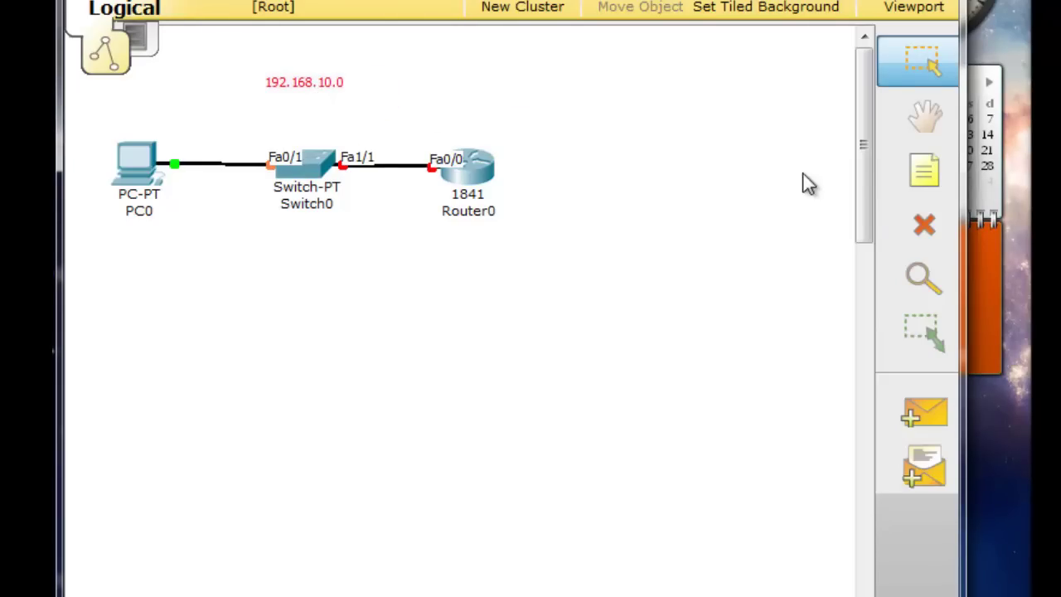
Add notes '...1' beside Router0 and '...2' beside PC0
{"action": "left_click", "coordinate": [913, 172]}
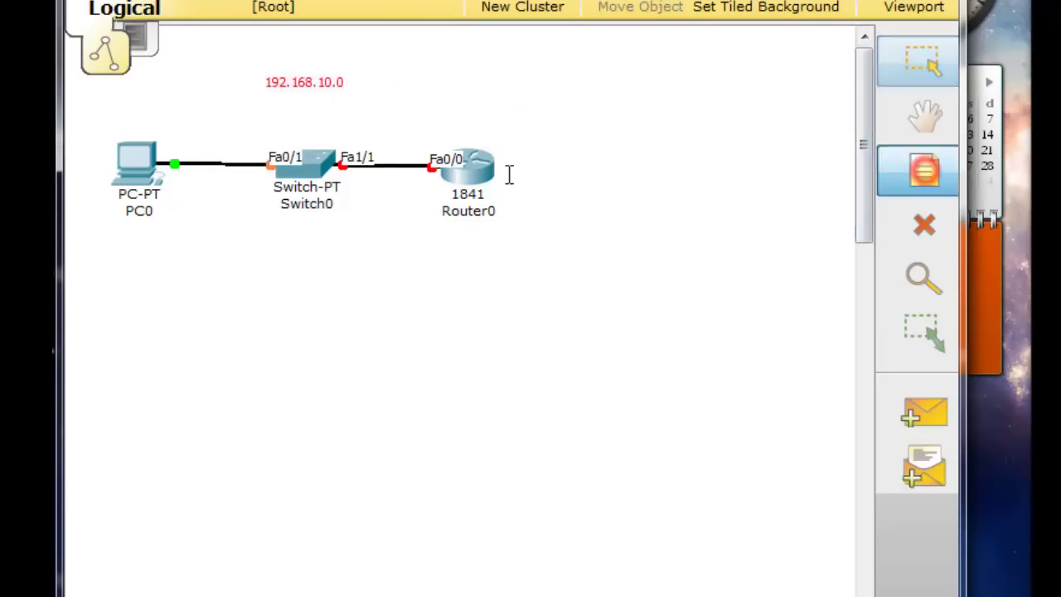
{"action": "left_click", "coordinate": [426, 130]}
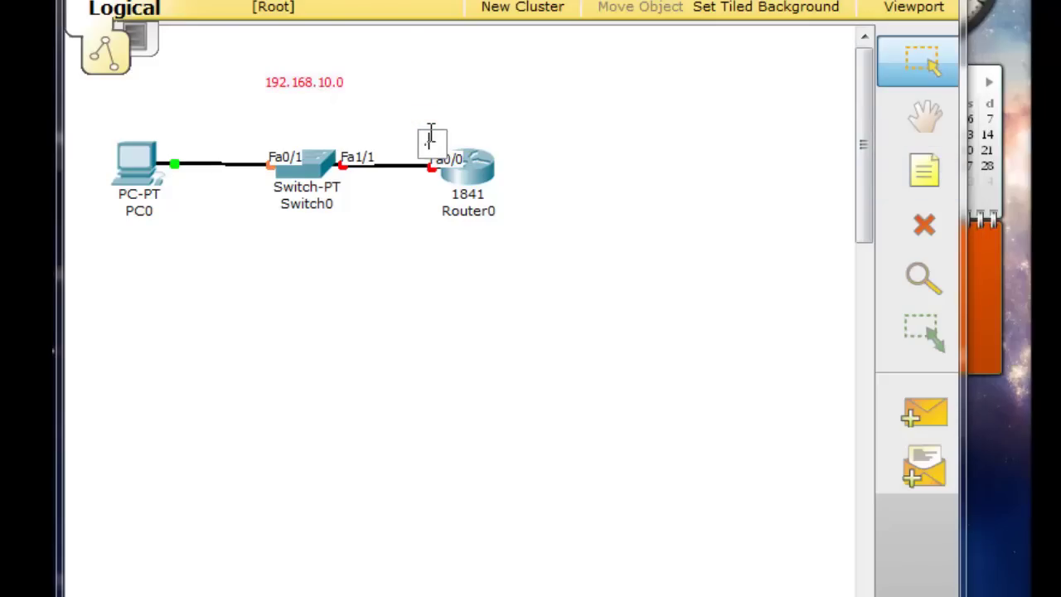
{"action": "left_click", "coordinate": [422, 78]}
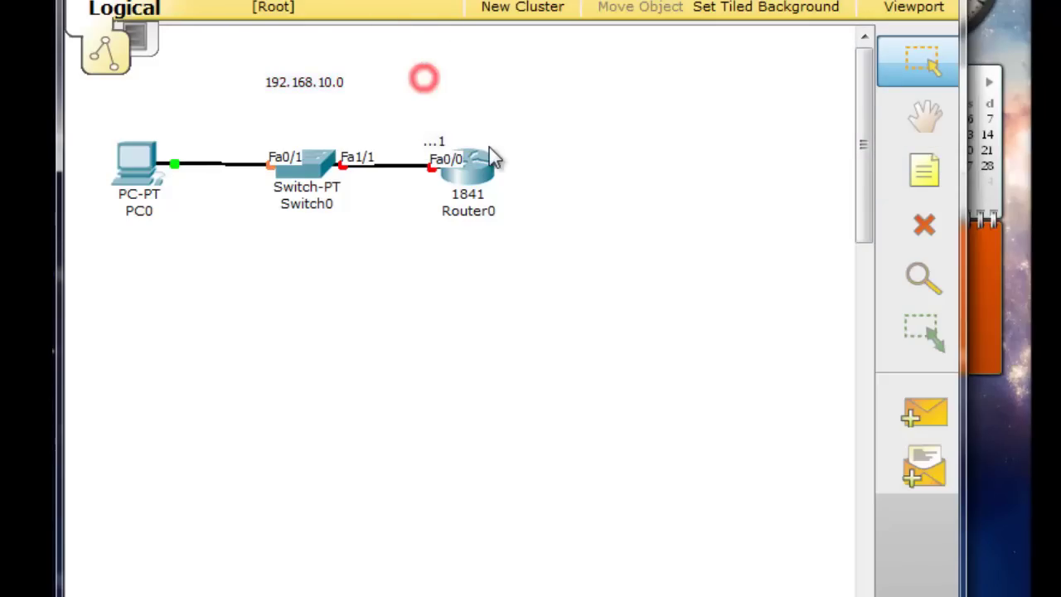
{"action": "left_click", "coordinate": [919, 175]}
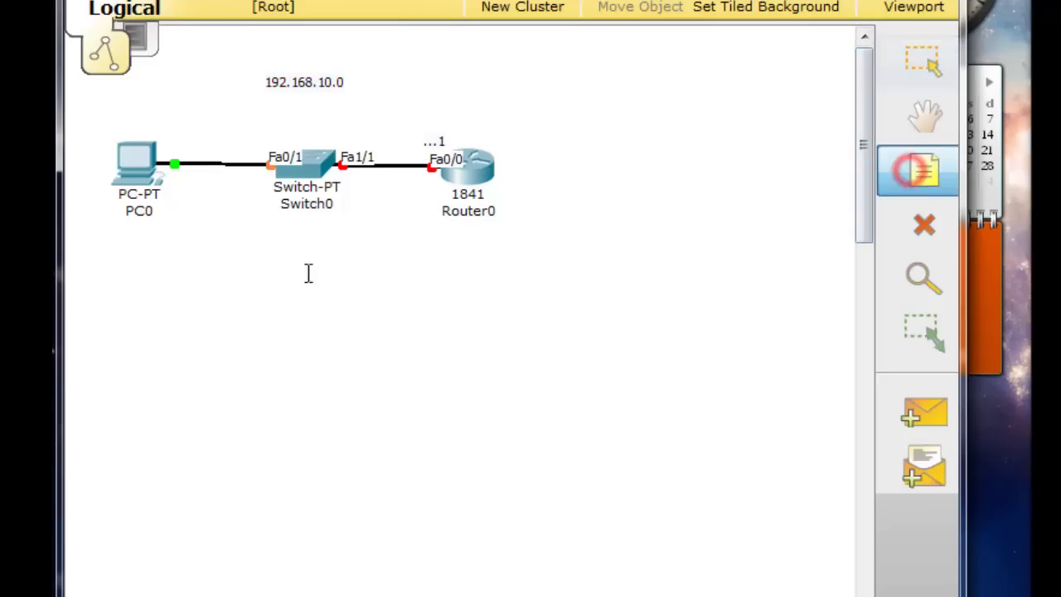
{"action": "left_click", "coordinate": [163, 126]}
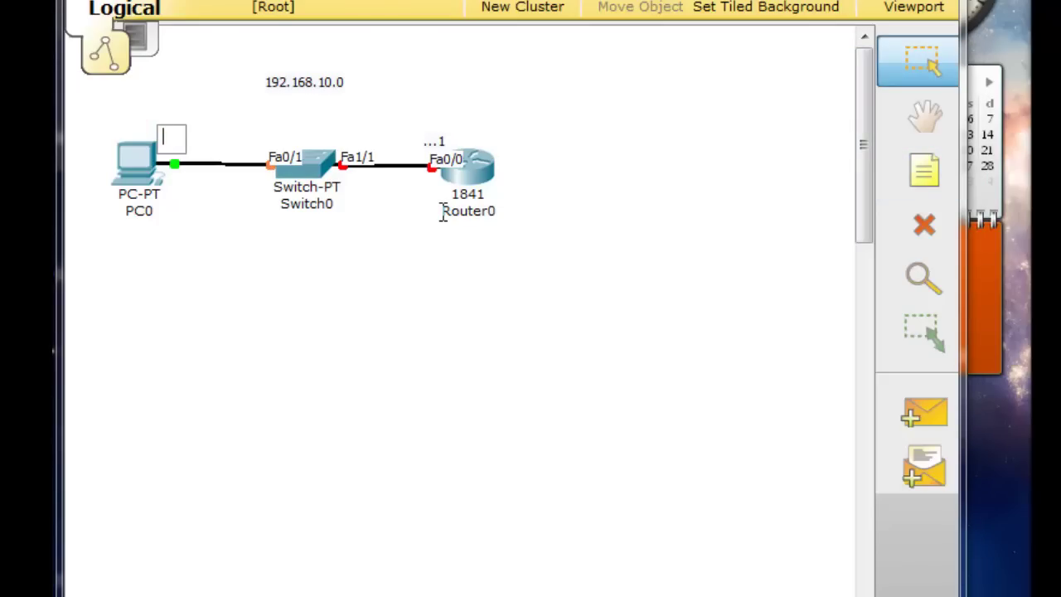
{"action": "type", "text": "...2"}
{"action": "left_click", "coordinate": [380, 300]}
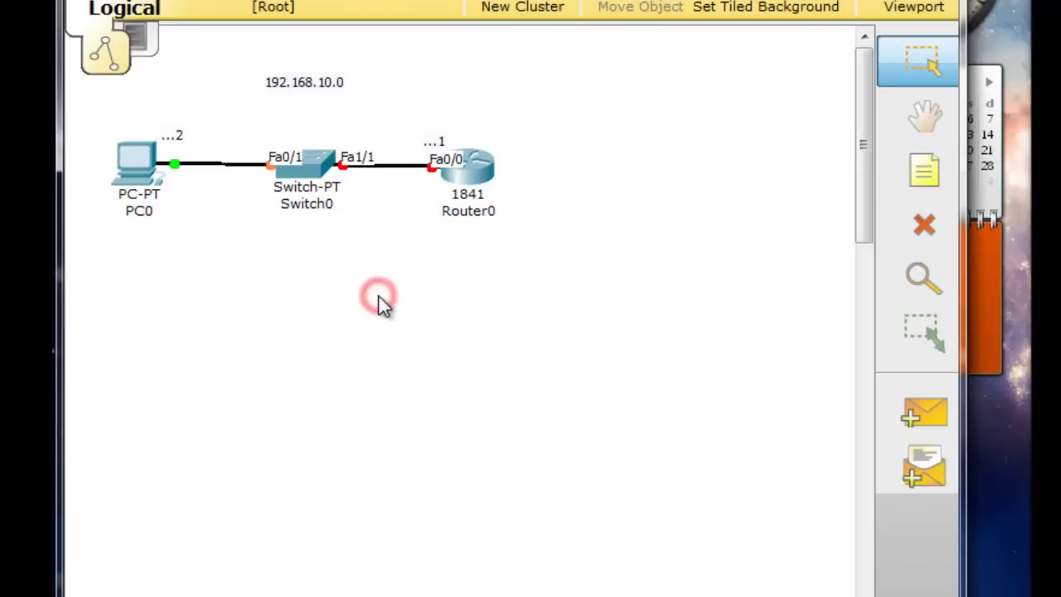
{"action": "mouse_move", "coordinate": [142, 166]}
{"action": "left_mouse_down"}
{"action": "mouse_move", "coordinate": [148, 185]}
{"action": "mouse_move", "coordinate": [144, 172]}
{"action": "left_mouse_up"}
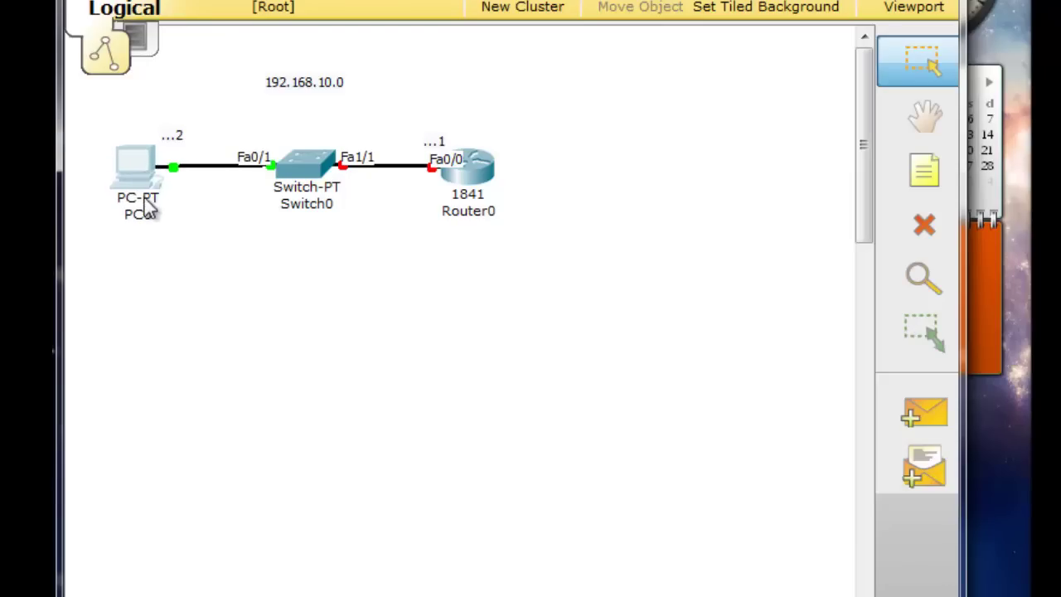
Give PC0 static IP 192.168.10.2, mask 255.255.255.0 and gateway 192.168.10.1
{"action": "left_click", "coordinate": [137, 174]}
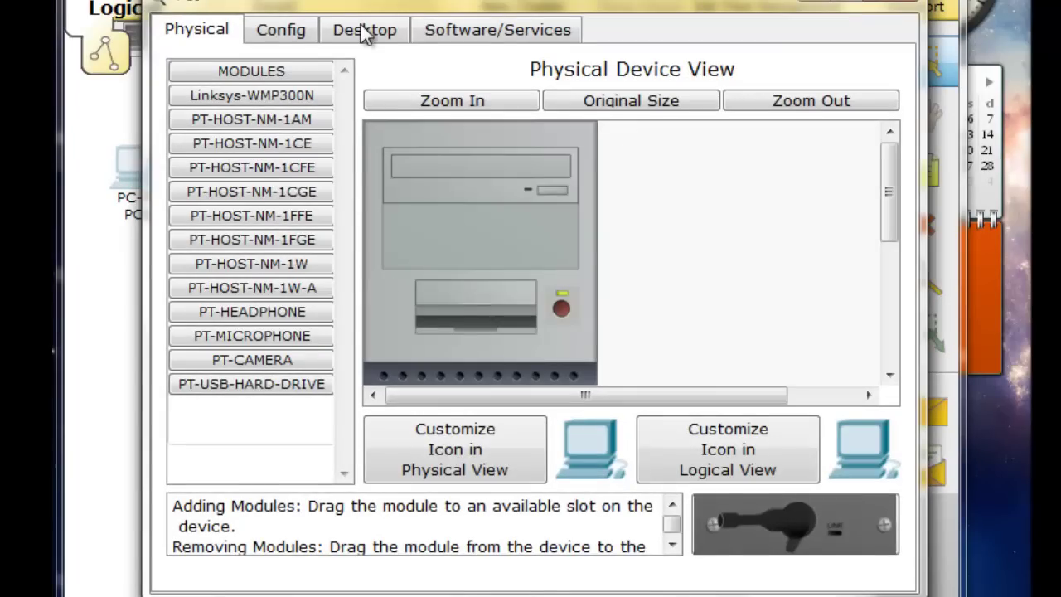
{"action": "left_click", "coordinate": [363, 35]}
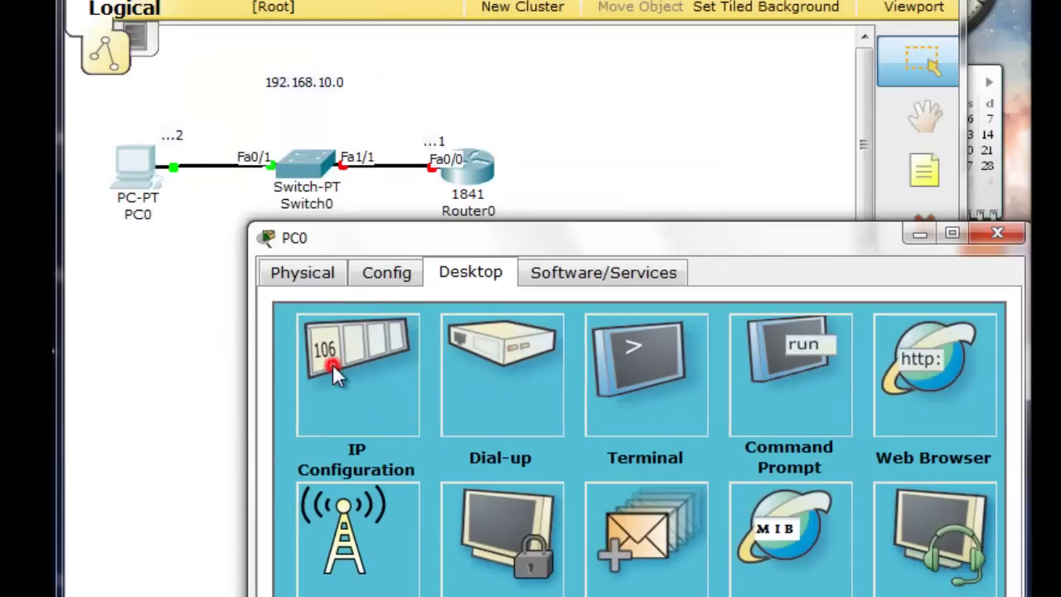
{"action": "left_click", "coordinate": [332, 364]}
{"action": "left_click", "coordinate": [534, 495]}
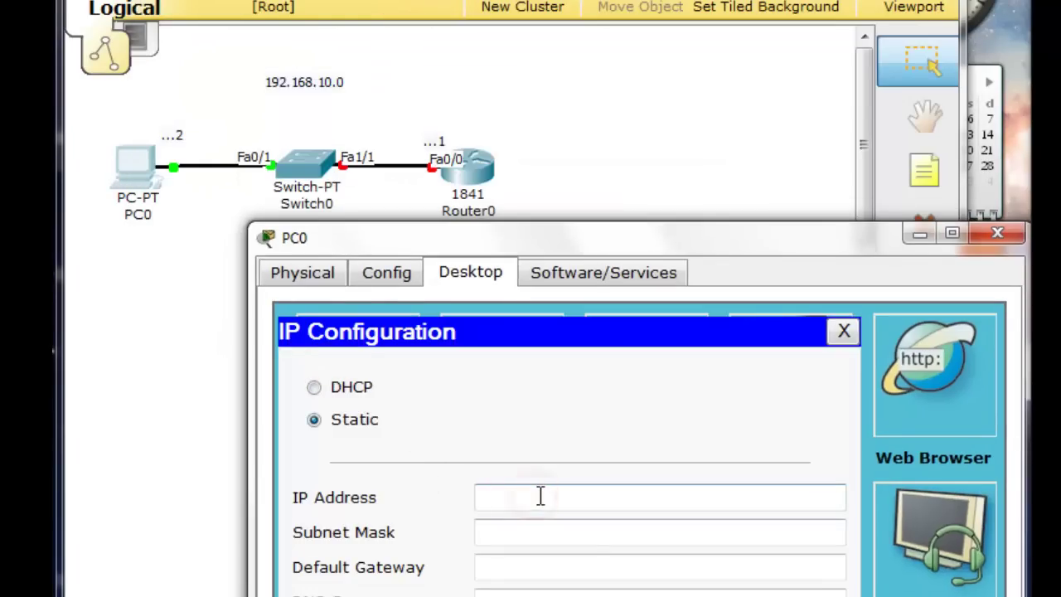
{"action": "type", "text": "192.168.10.2"}
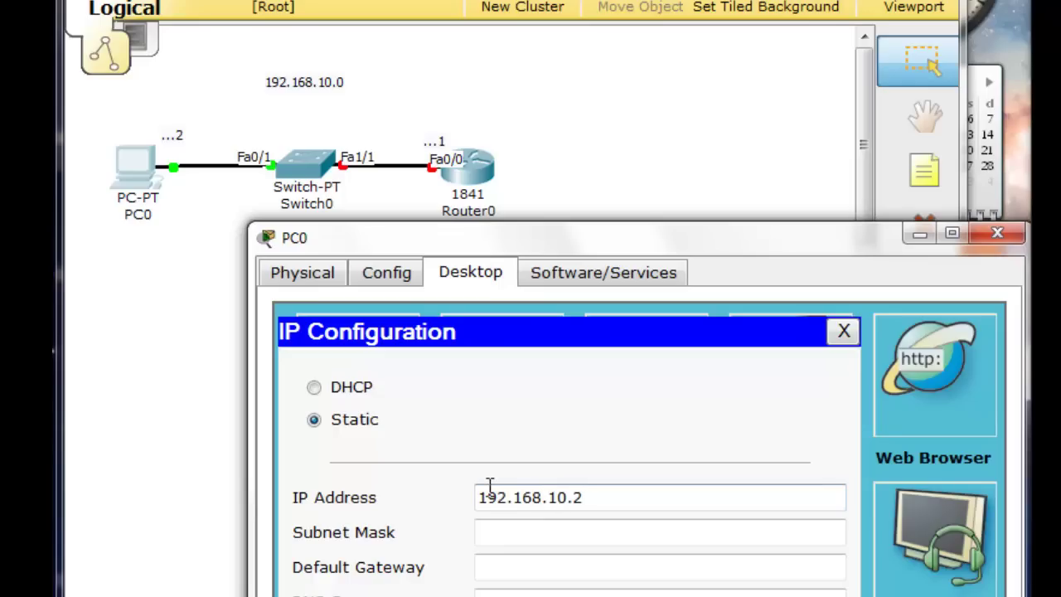
{"action": "left_click", "coordinate": [548, 566]}
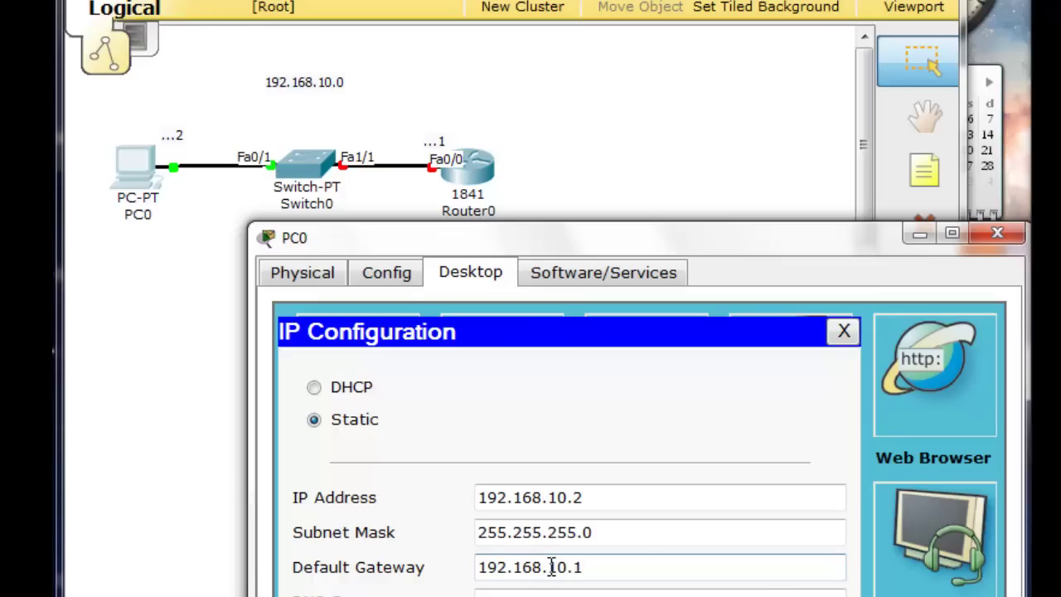
{"action": "left_click", "coordinate": [998, 233]}
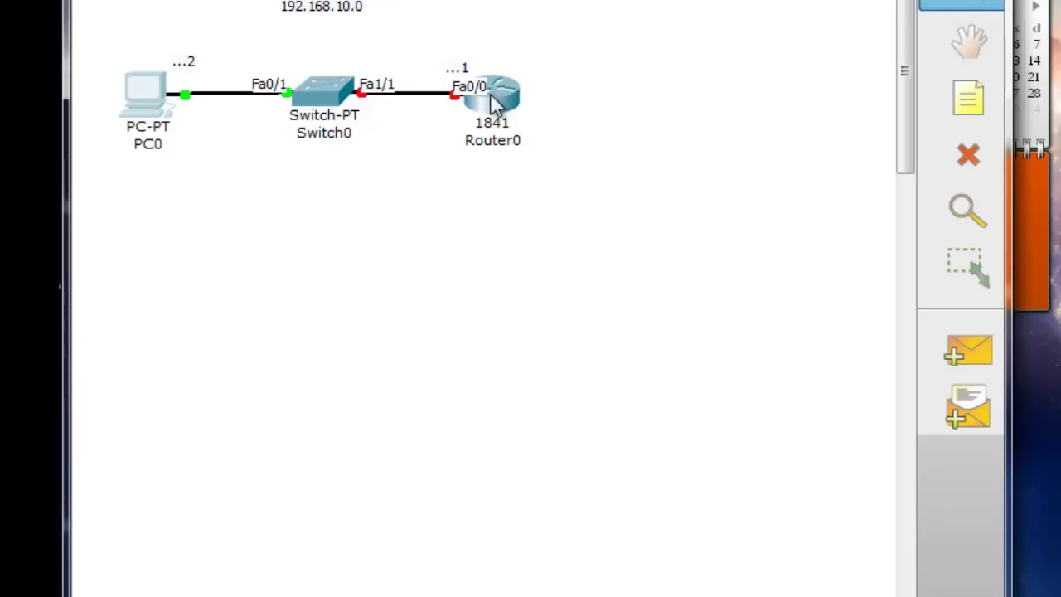
Set Router0 FastEthernet0/0 to 192.168.10.1, mask 255.255.255.0, with the port on
{"action": "left_click", "coordinate": [514, 106]}
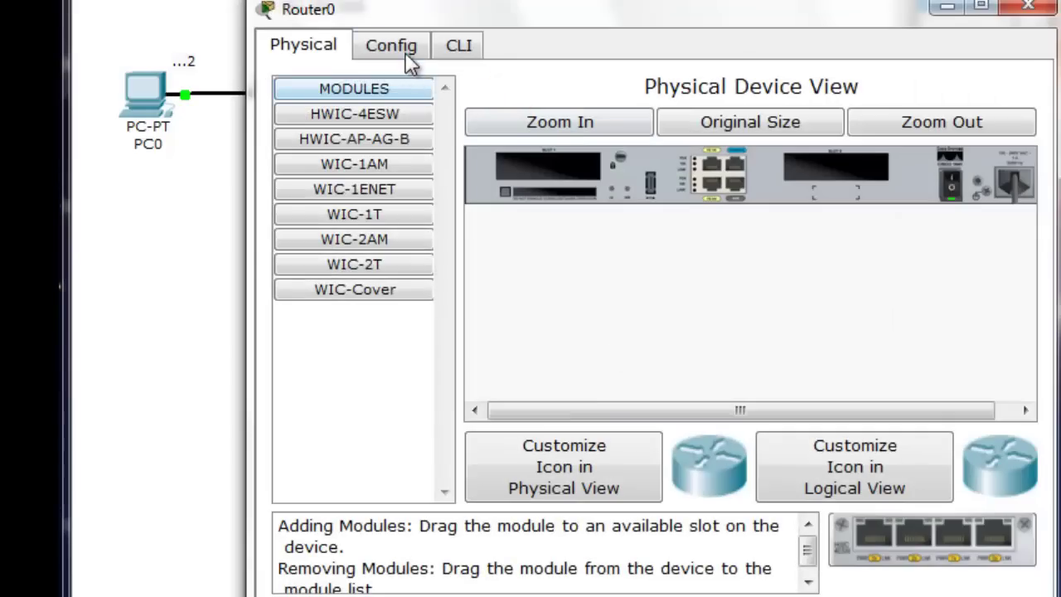
{"action": "left_click", "coordinate": [405, 47]}
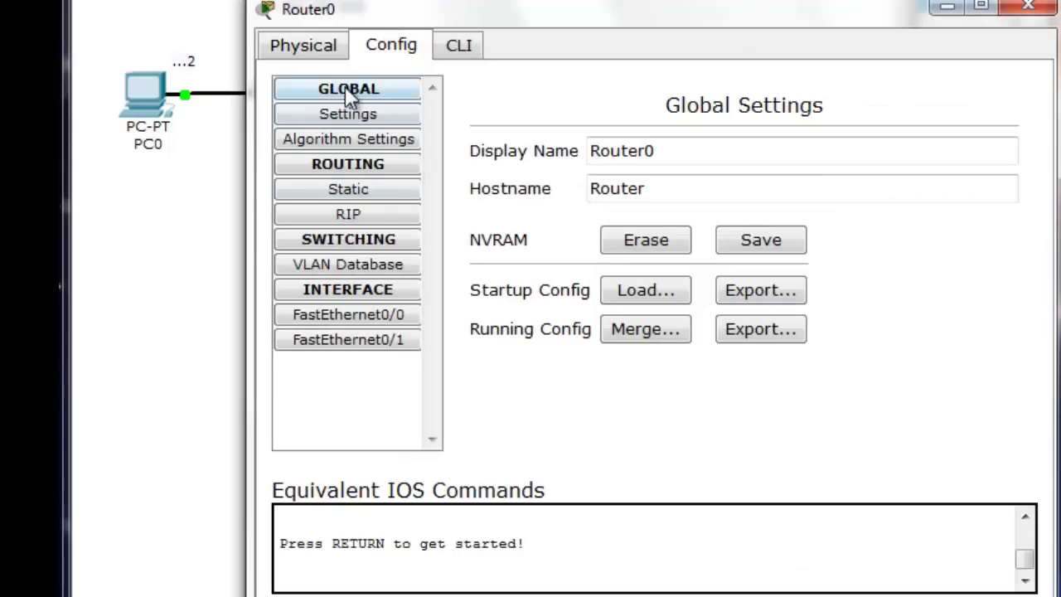
{"action": "left_click_drag", "start_coordinate": [495, 23], "coordinate": [489, 158]}
{"action": "left_click", "coordinate": [363, 450]}
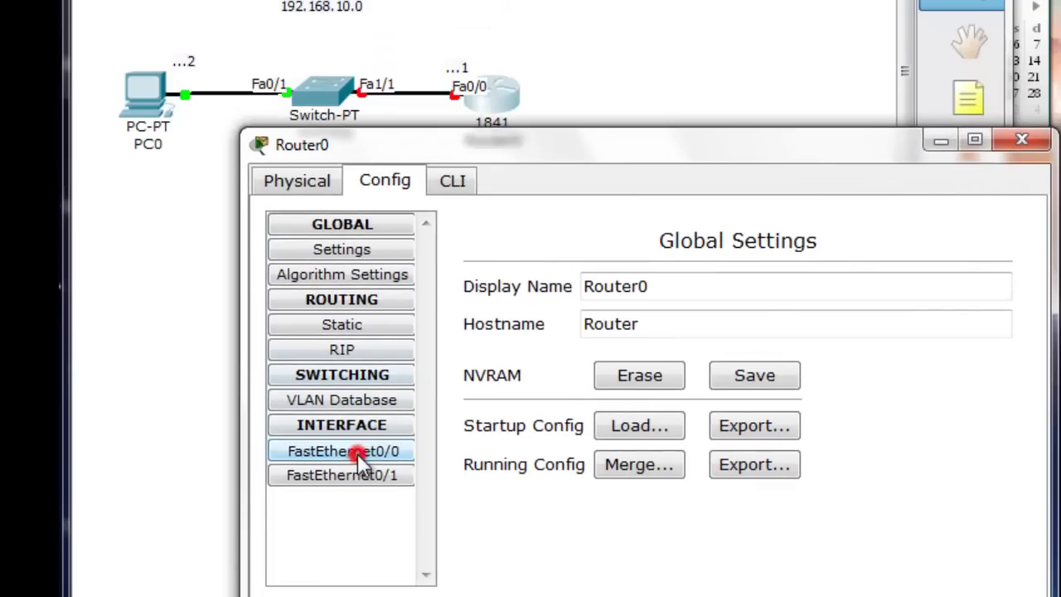
{"action": "left_click", "coordinate": [857, 469]}
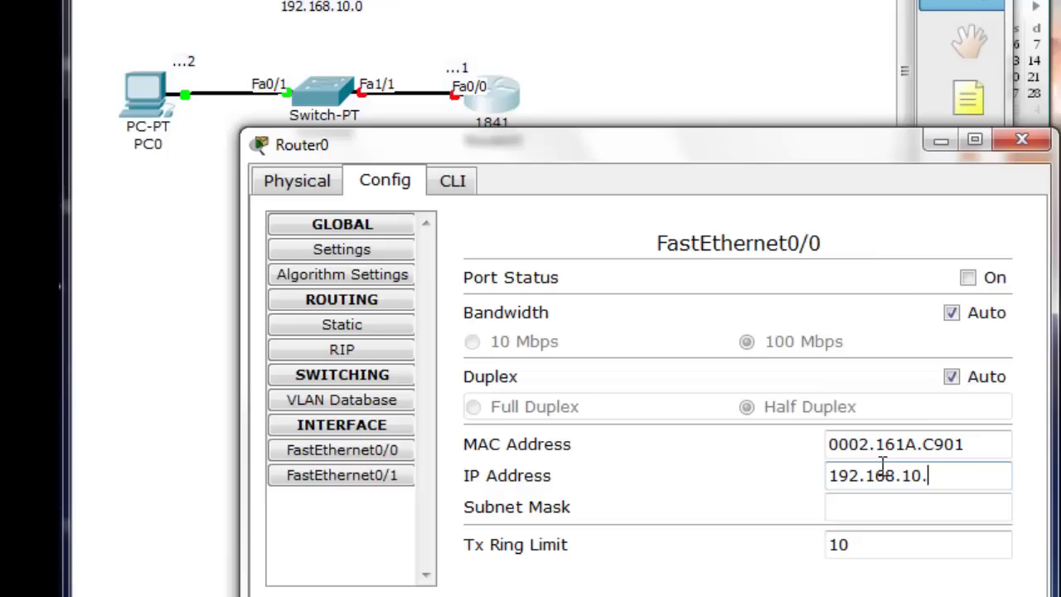
{"action": "left_click", "coordinate": [940, 507]}
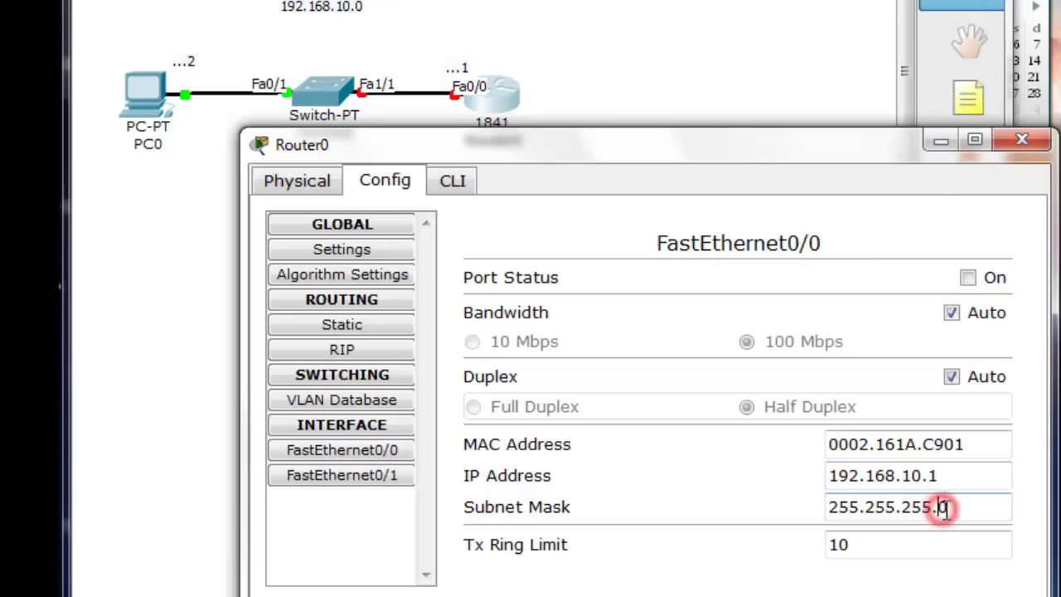
{"action": "left_click", "coordinate": [968, 278]}
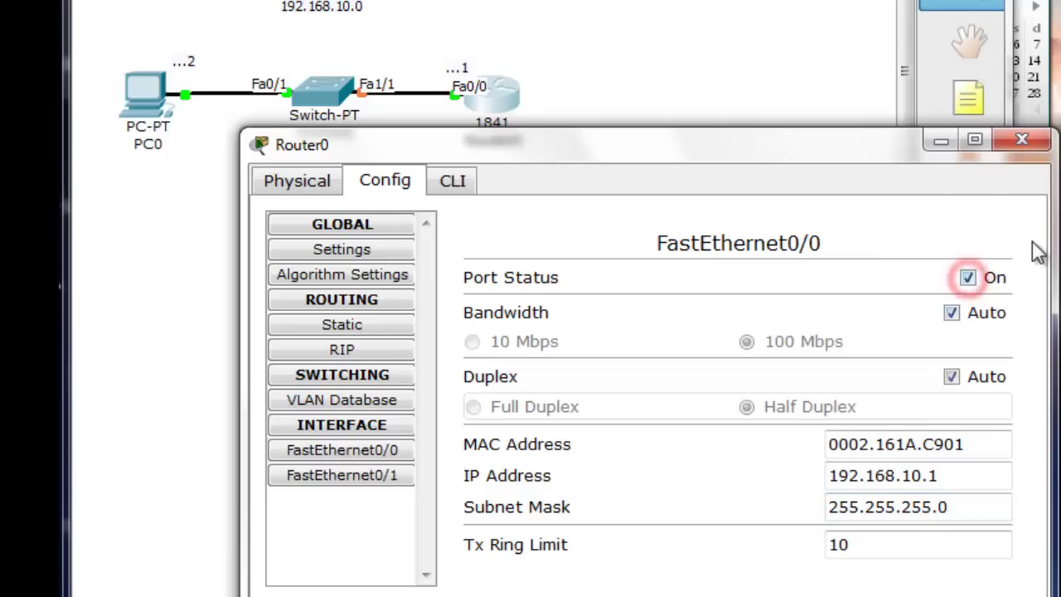
{"action": "left_click", "coordinate": [1023, 141]}
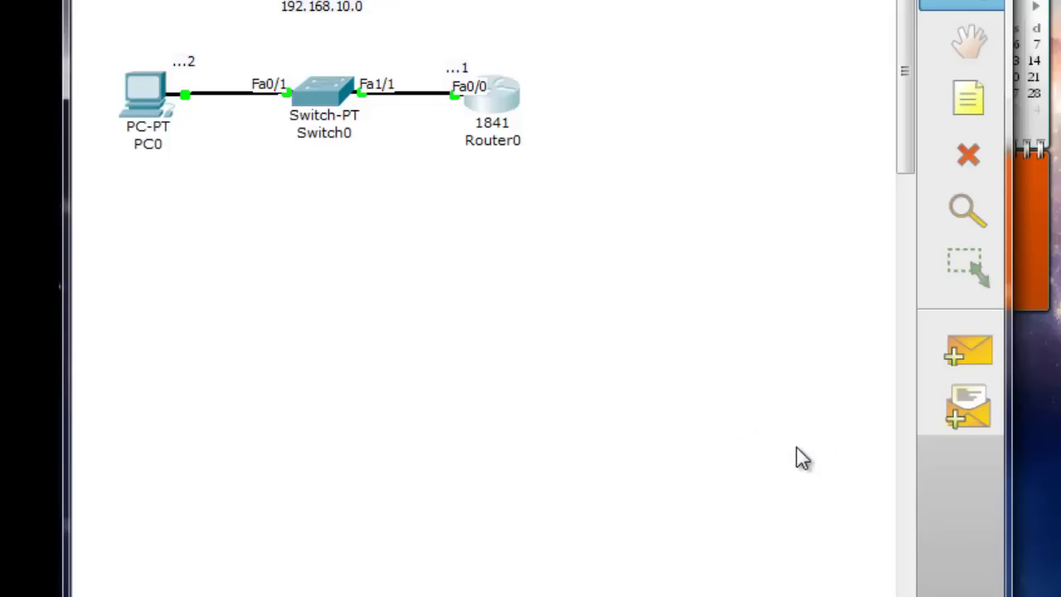
Send a simple test PDU from PC0 to Router0
{"action": "left_click", "coordinate": [975, 356]}
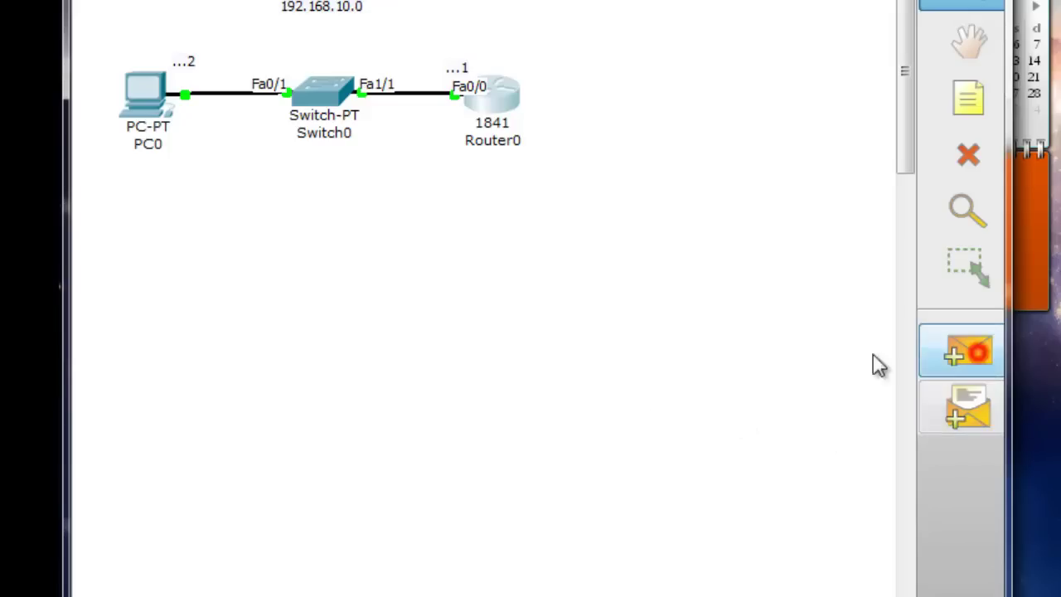
{"action": "left_click", "coordinate": [141, 98]}
{"action": "left_click", "coordinate": [483, 106]}
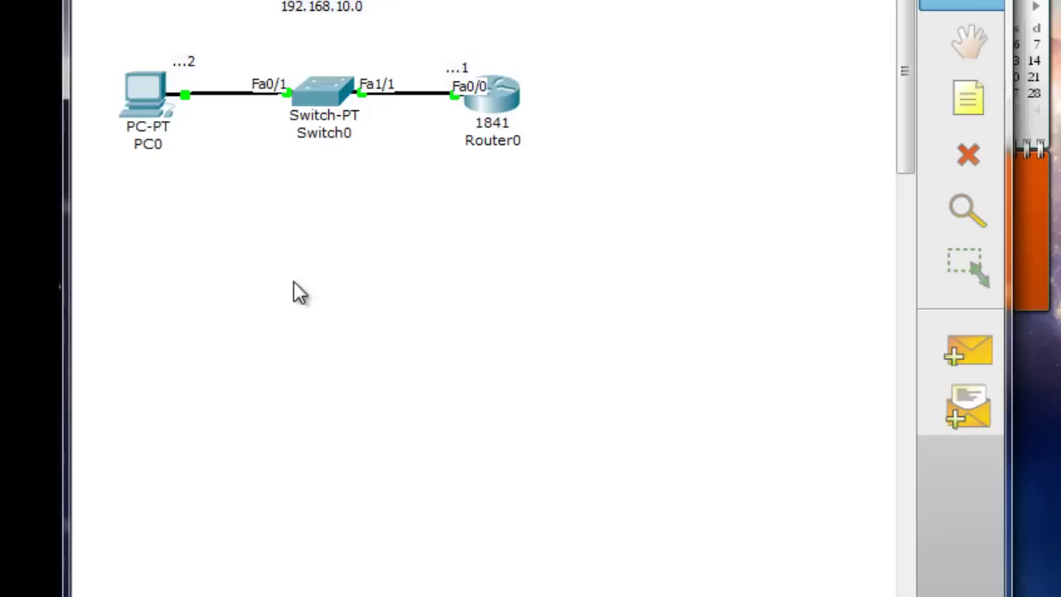
Open Router0's configuration window and move it down to reveal the topology
{"action": "mouse_move", "coordinate": [313, 102]}
{"action": "mouse_move", "coordinate": [509, 100]}
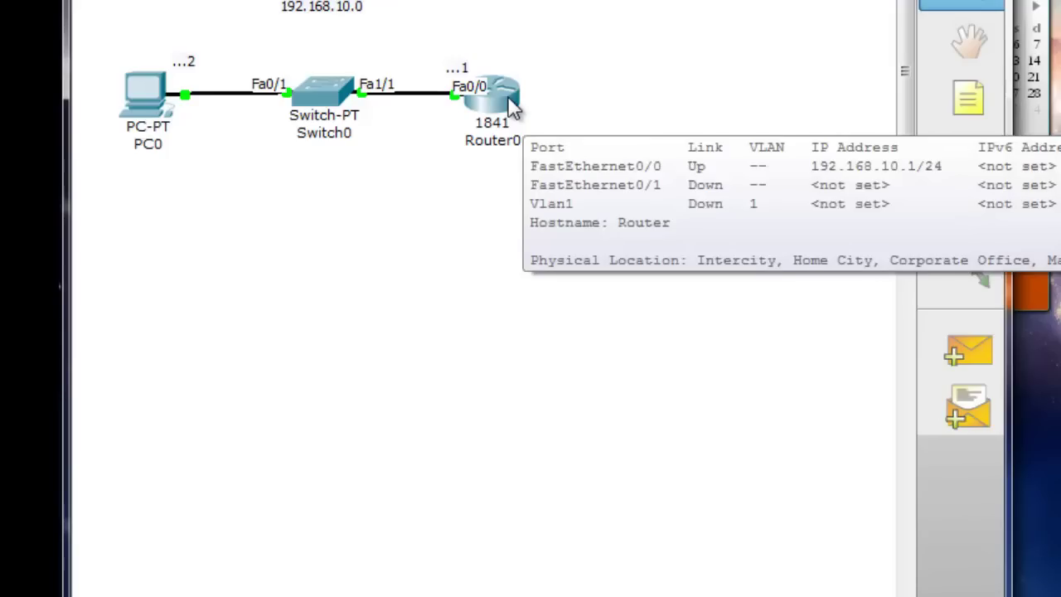
{"action": "left_click", "coordinate": [508, 97]}
{"action": "left_click_drag", "start_coordinate": [554, 0], "coordinate": [561, 247]}
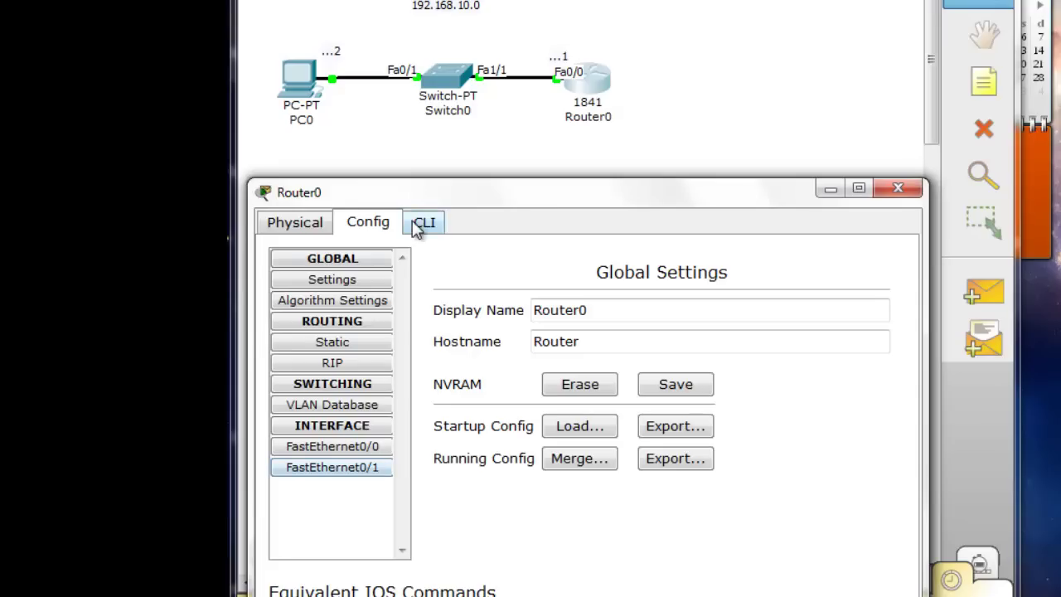
In Router0's CLI, enter privileged mode with en and global configuration with conf t
{"action": "left_click", "coordinate": [423, 222]}
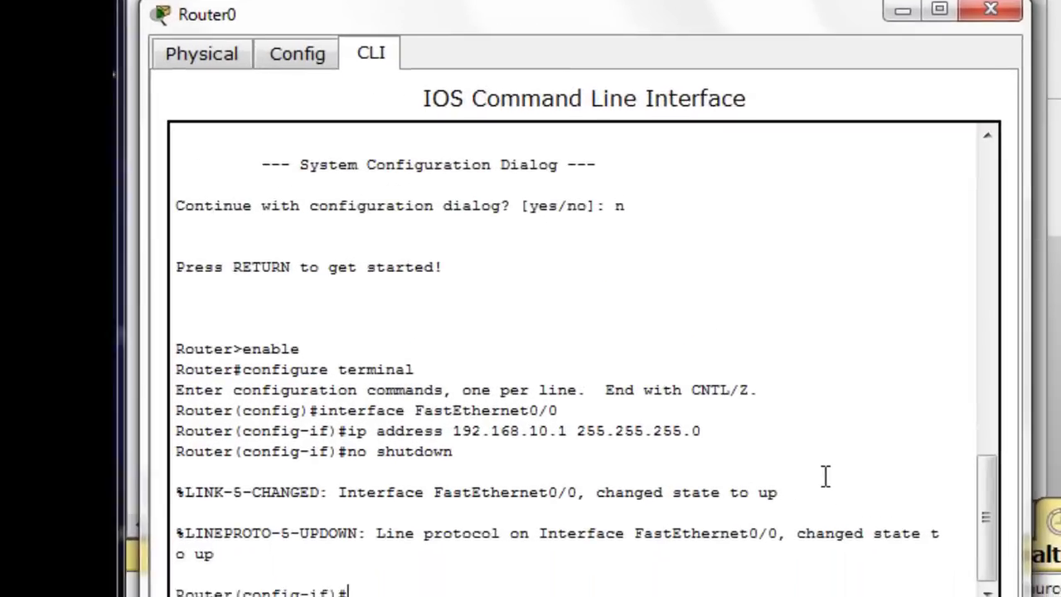
{"action": "type", "text": "en"}
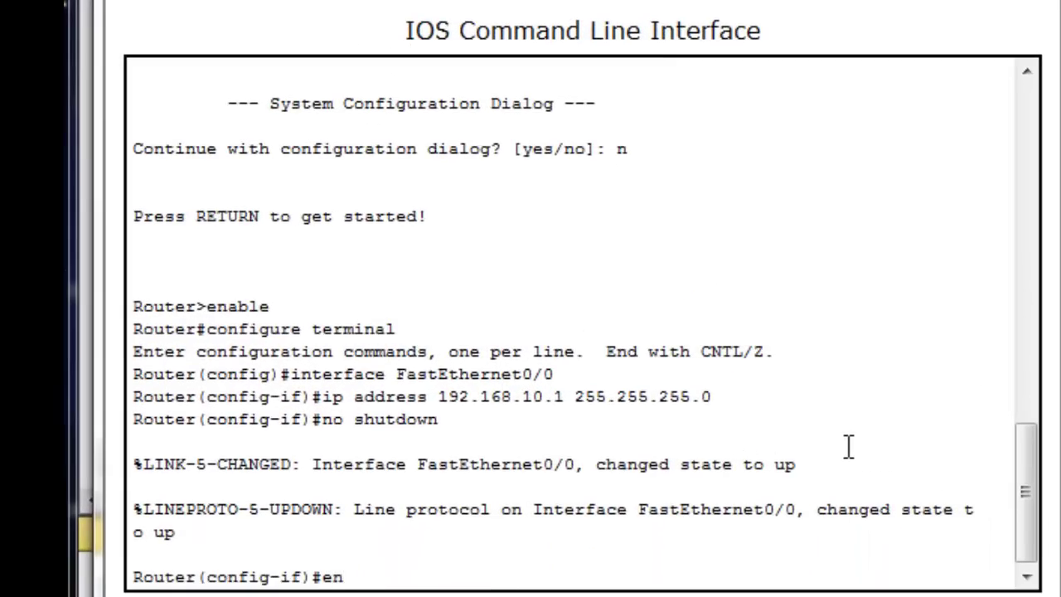
{"action": "key", "text": "Return"}
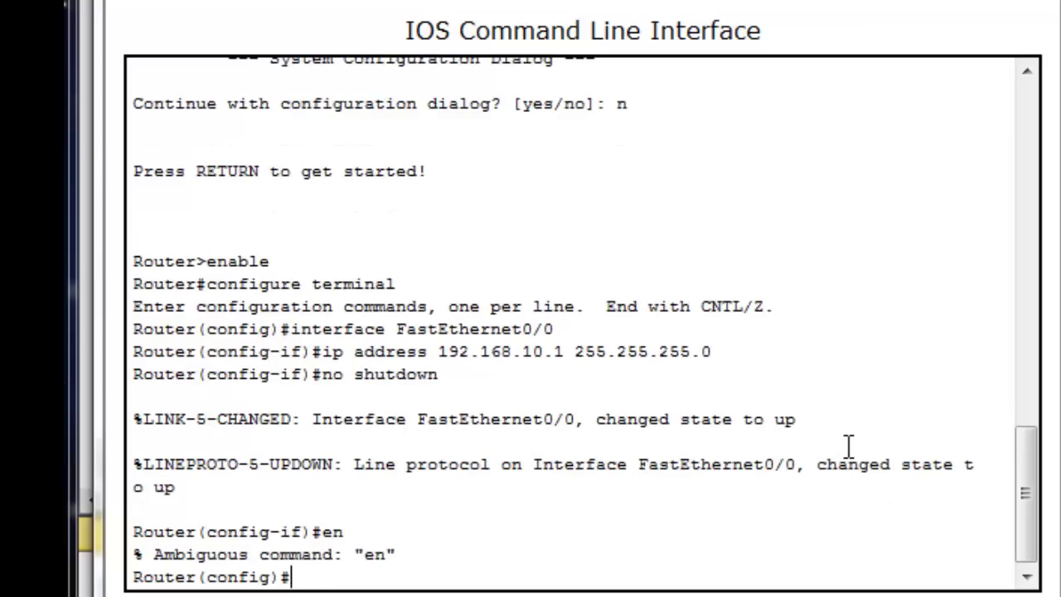
{"action": "type", "text": "conf"}
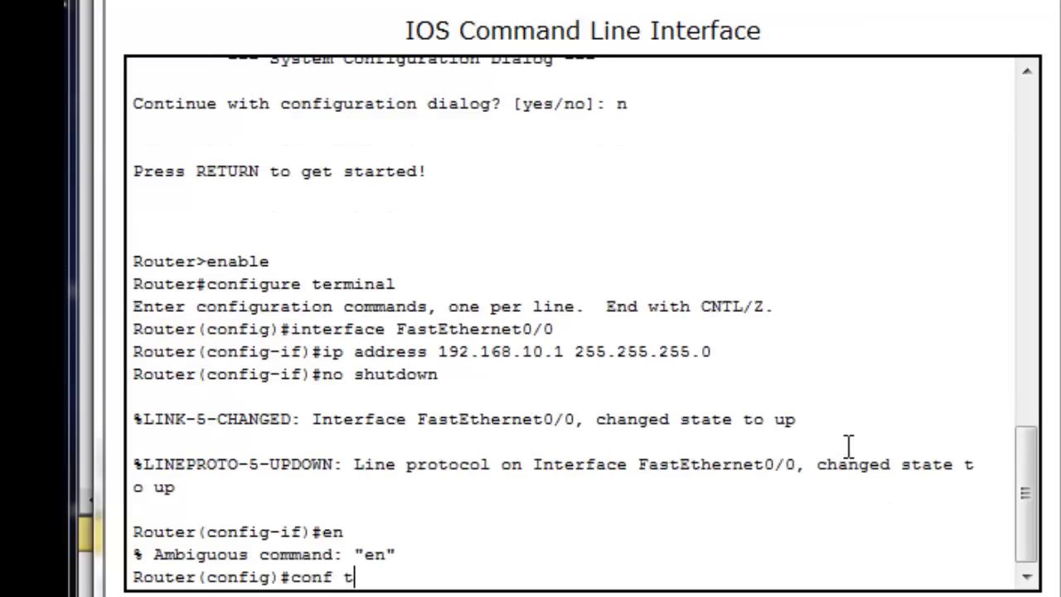
{"action": "type", "text": " t"}
{"action": "key", "text": "Return"}
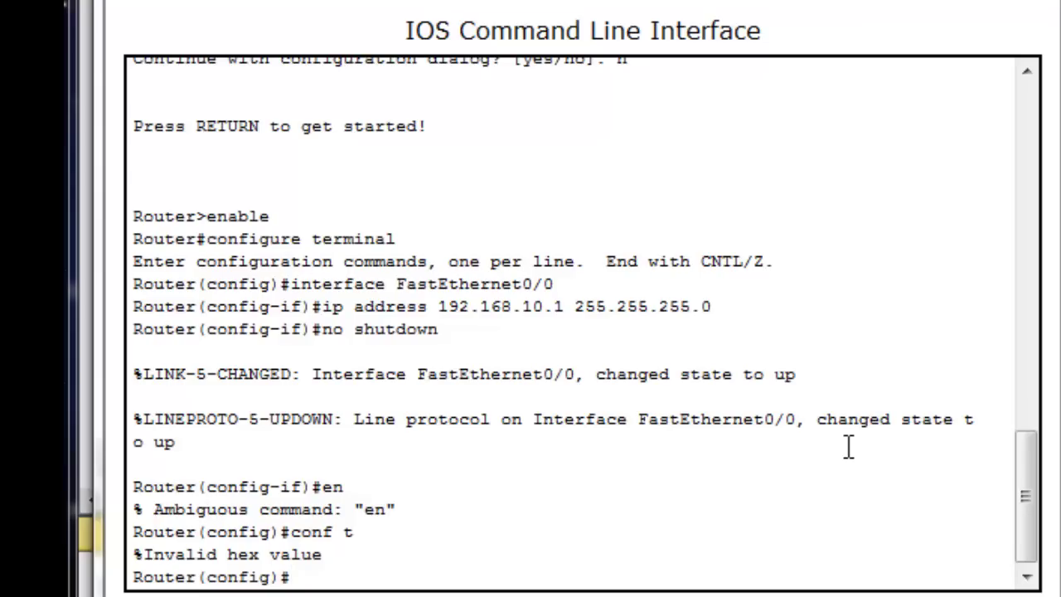
Create SNMP community 123 as ro and rw, exit with Ctrl+Z, and close the window
{"action": "type", "text": "snmp-server"}
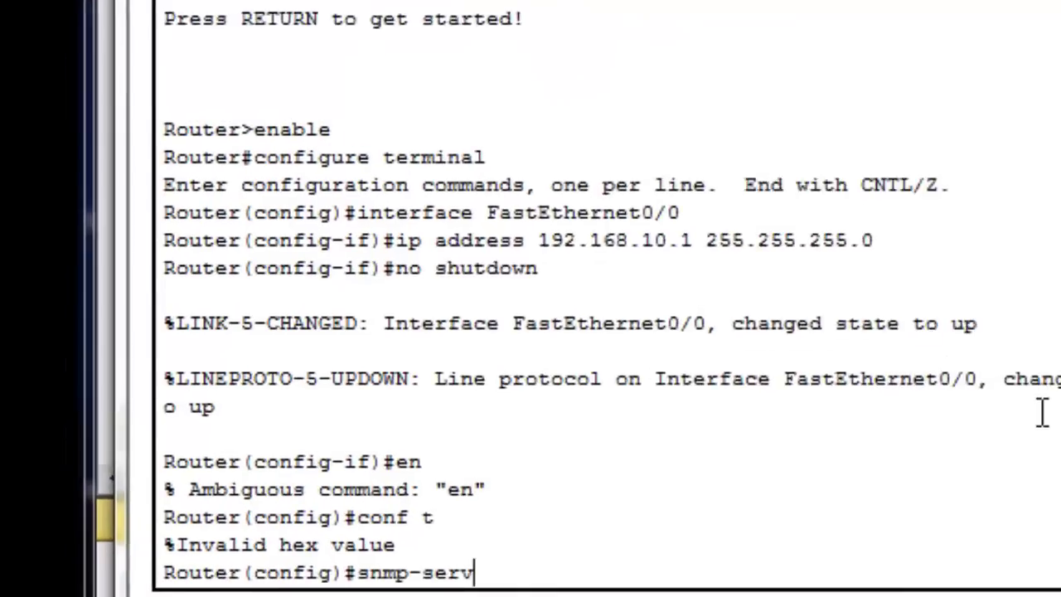
{"action": "type", "text": " co"}
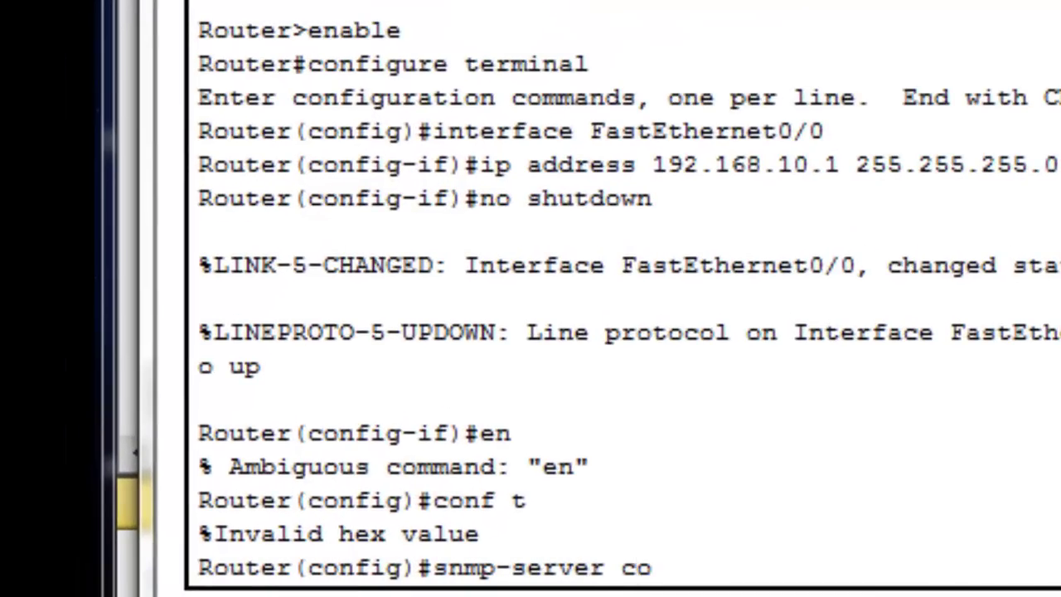
{"action": "type", "text": "mmunit"}
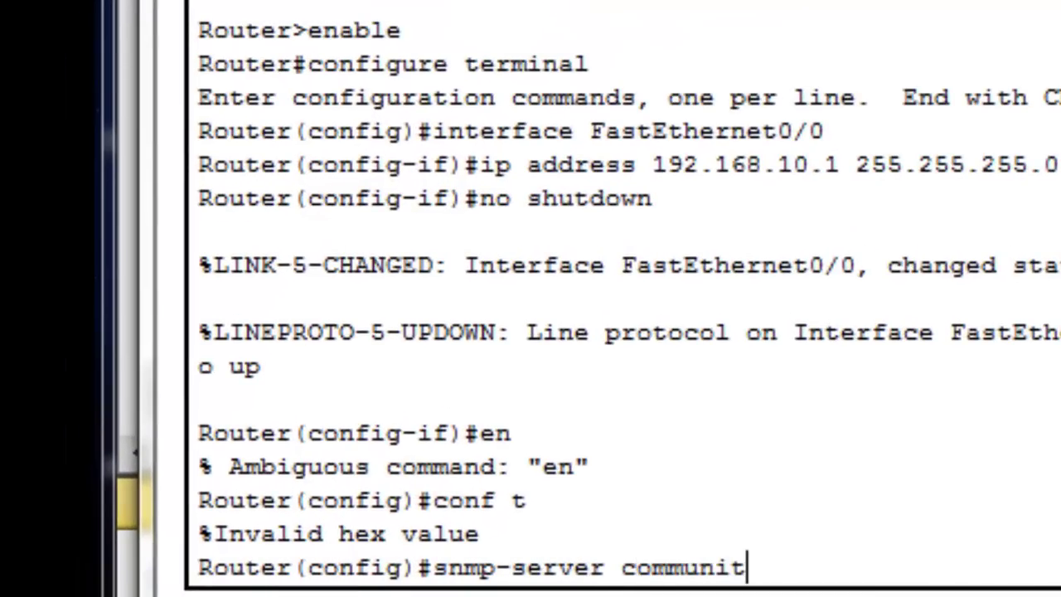
{"action": "type", "text": "y 123"}
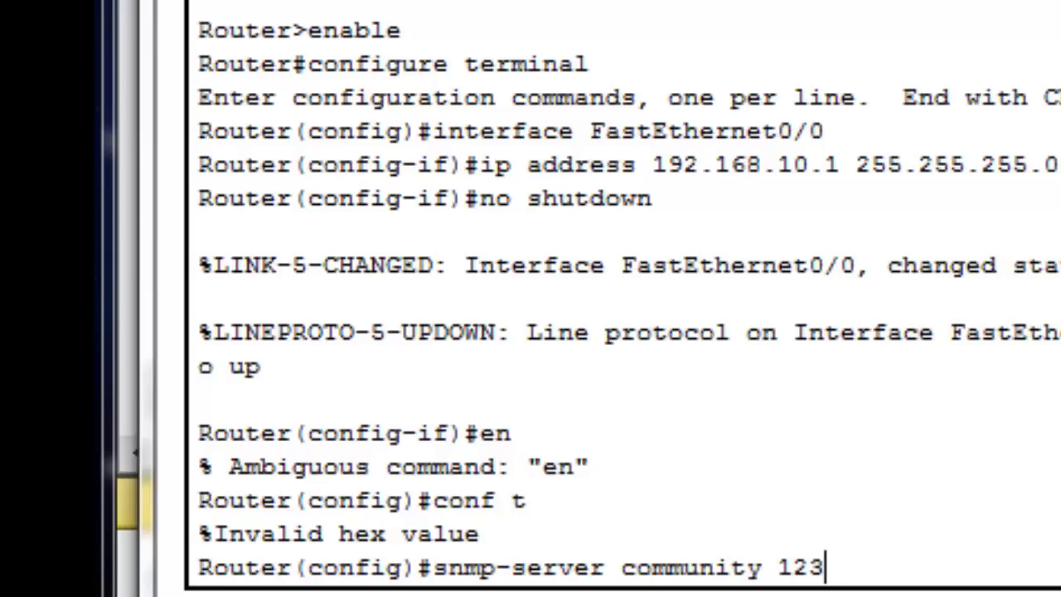
{"action": "type", "text": " ro"}
{"action": "key", "text": "Return"}
{"action": "key", "text": "Up"}
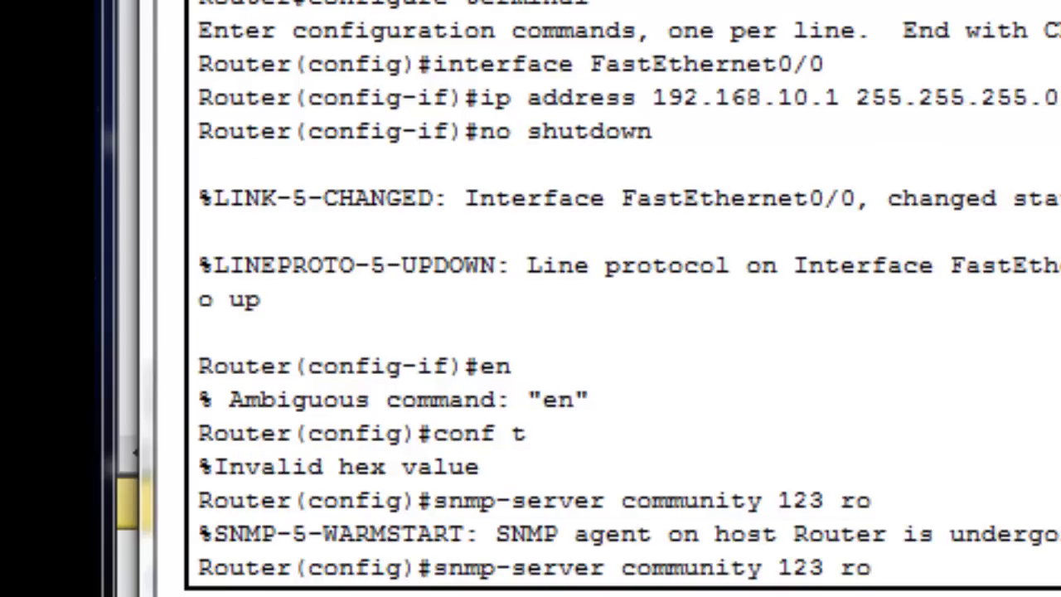
{"action": "key", "text": "BackSpace"}
{"action": "type", "text": "w"}
{"action": "key", "text": "Return"}
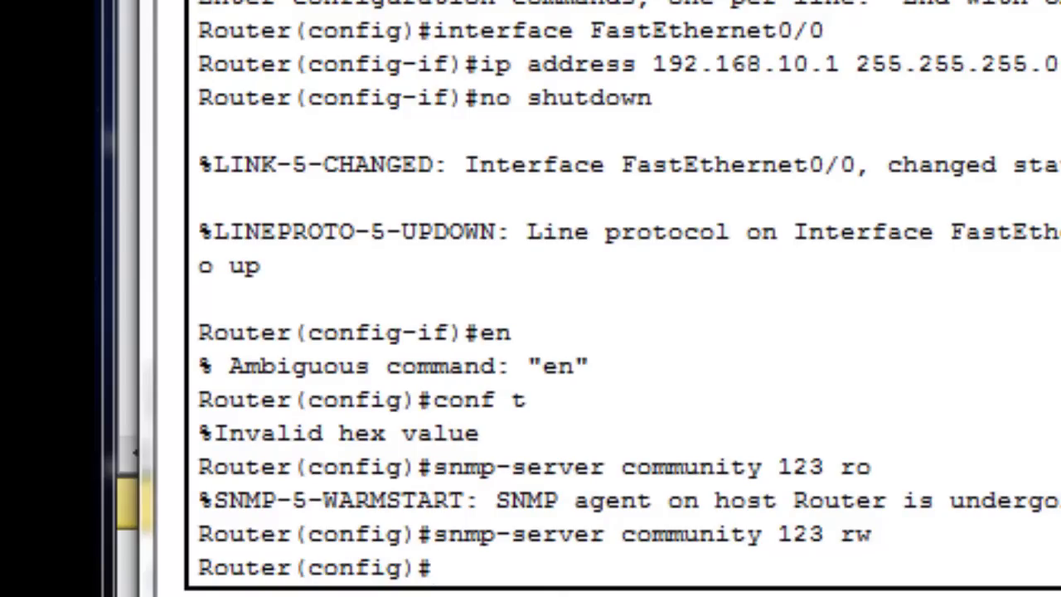
{"action": "key", "text": "ctrl+z"}
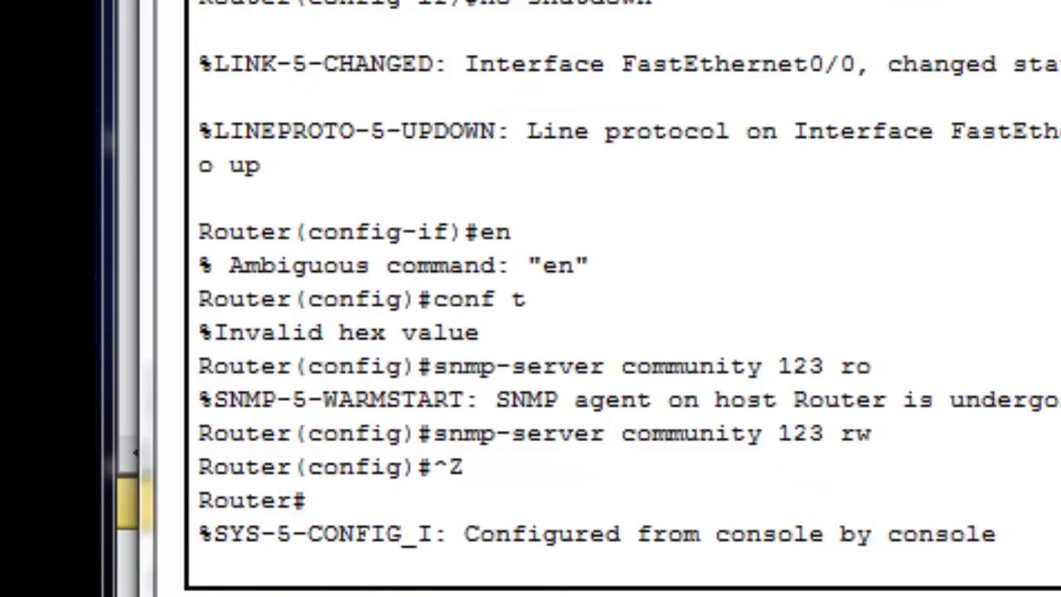
{"action": "key", "text": "alt+F4"}
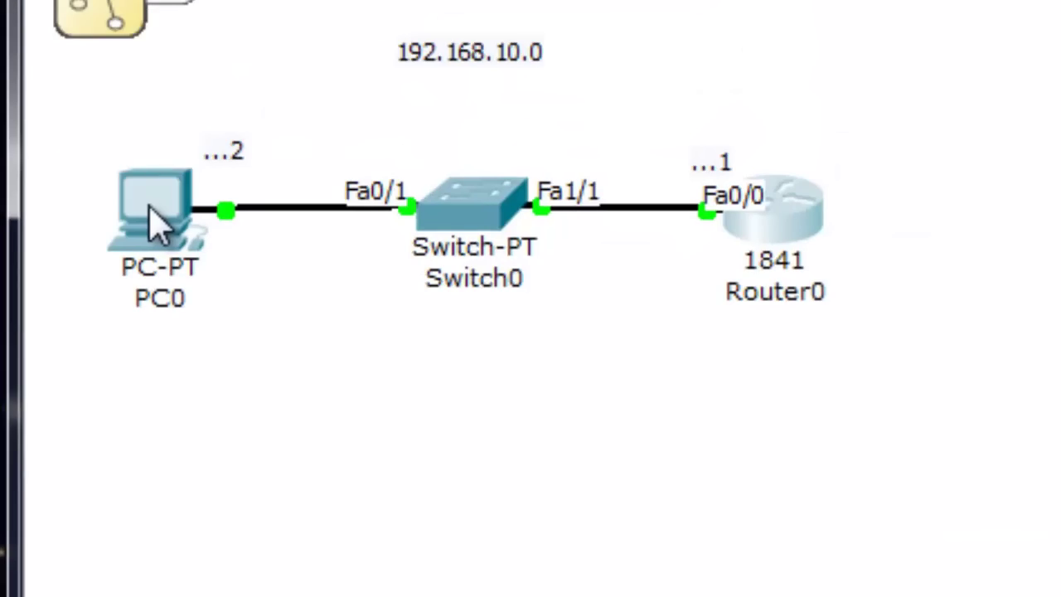
Launch the MIB Browser from PC0's Desktop
{"action": "left_click", "coordinate": [156, 216]}
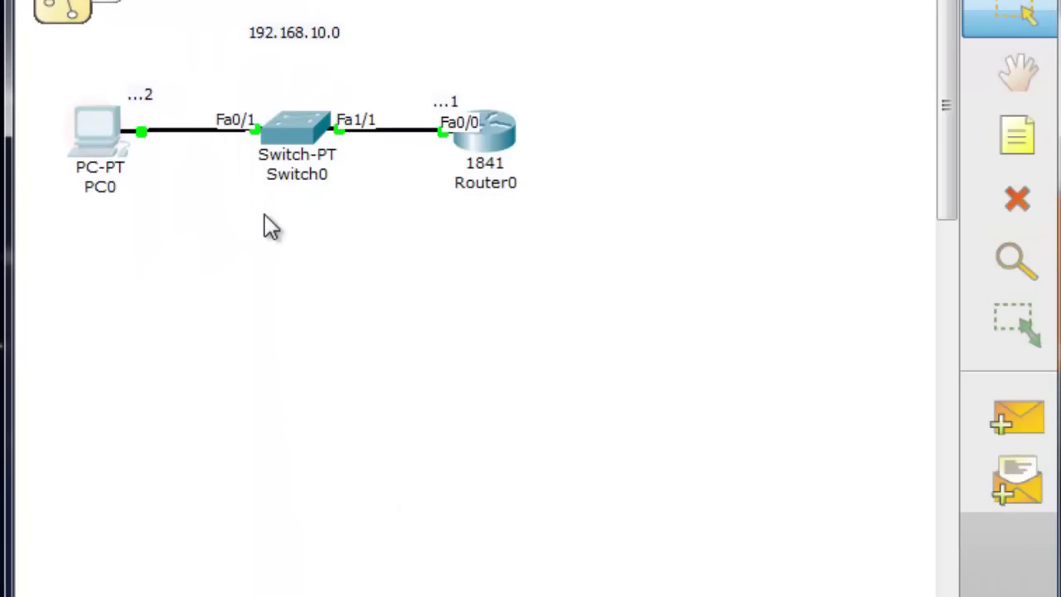
{"action": "left_click", "coordinate": [83, 135]}
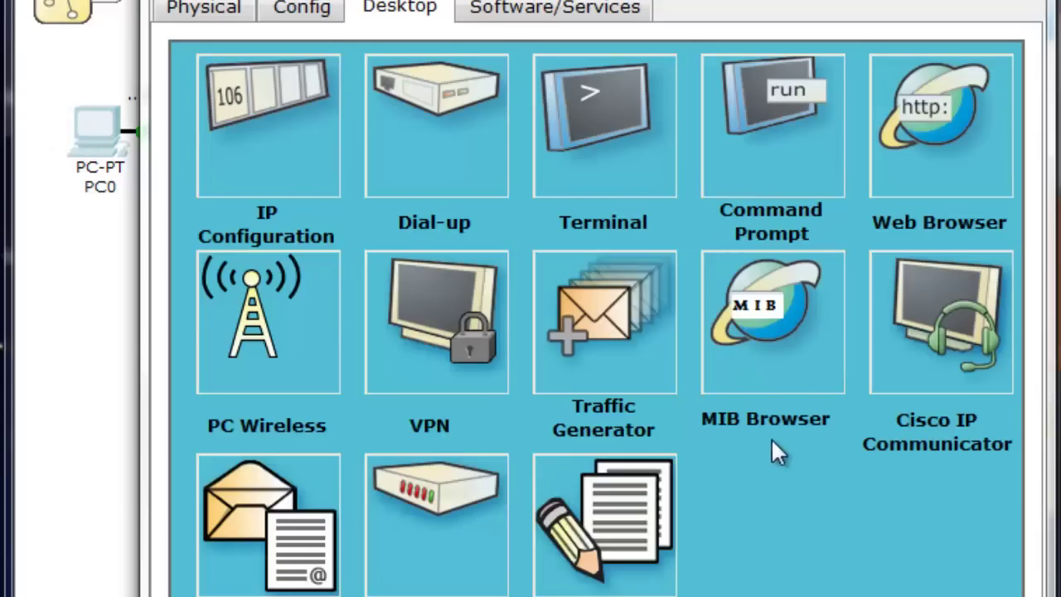
{"action": "left_click", "coordinate": [779, 314]}
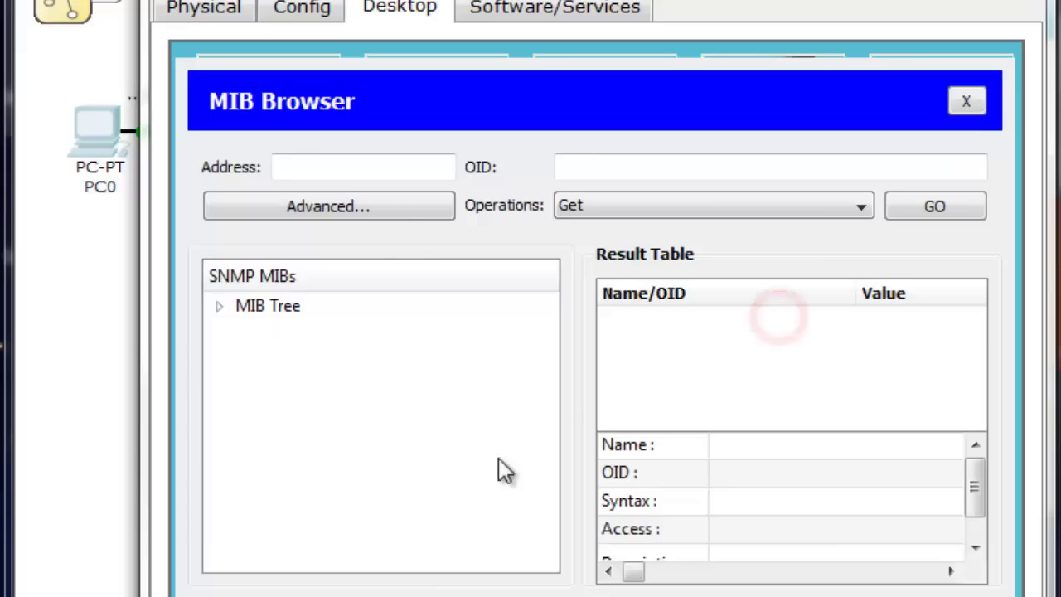
Open the MIB Browser's Advanced SNMP settings and bring them to the front
{"action": "left_click", "coordinate": [367, 176]}
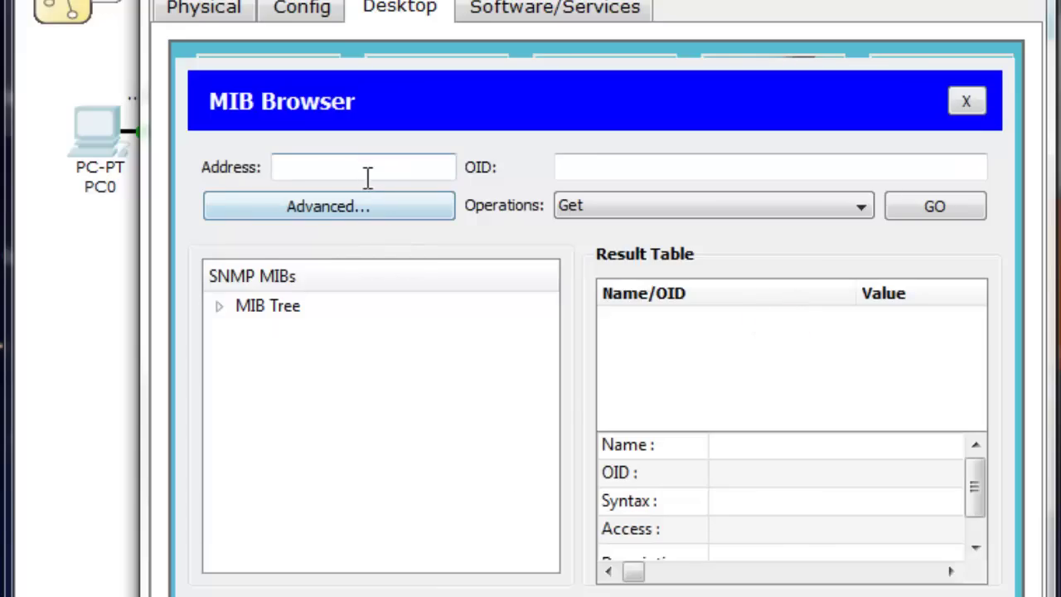
{"action": "left_click", "coordinate": [364, 208]}
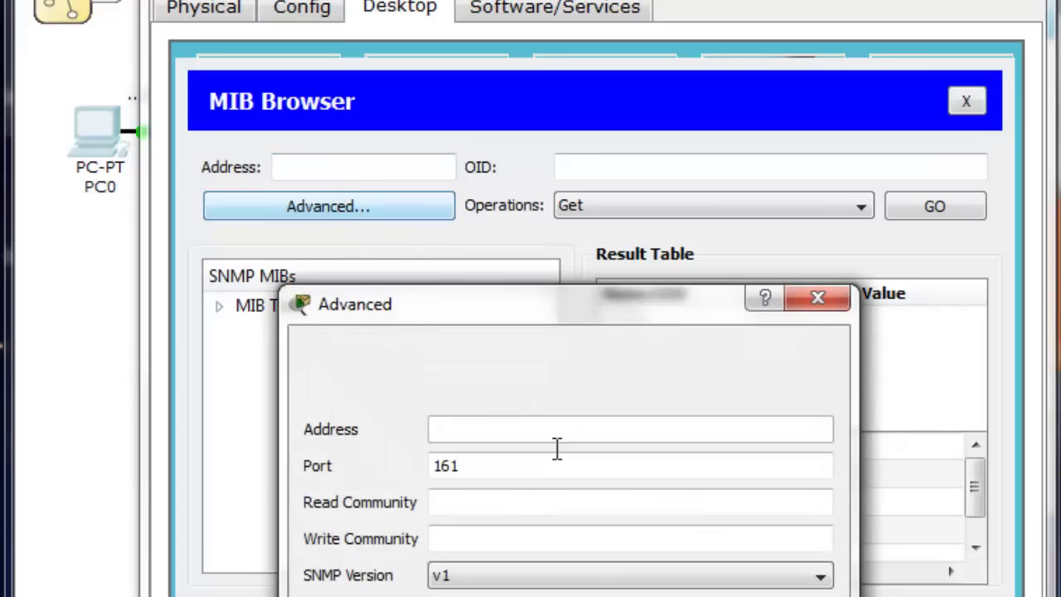
{"action": "left_click_drag", "start_coordinate": [674, 1], "coordinate": [636, 188]}
{"action": "left_click_drag", "start_coordinate": [793, 204], "coordinate": [796, 432]}
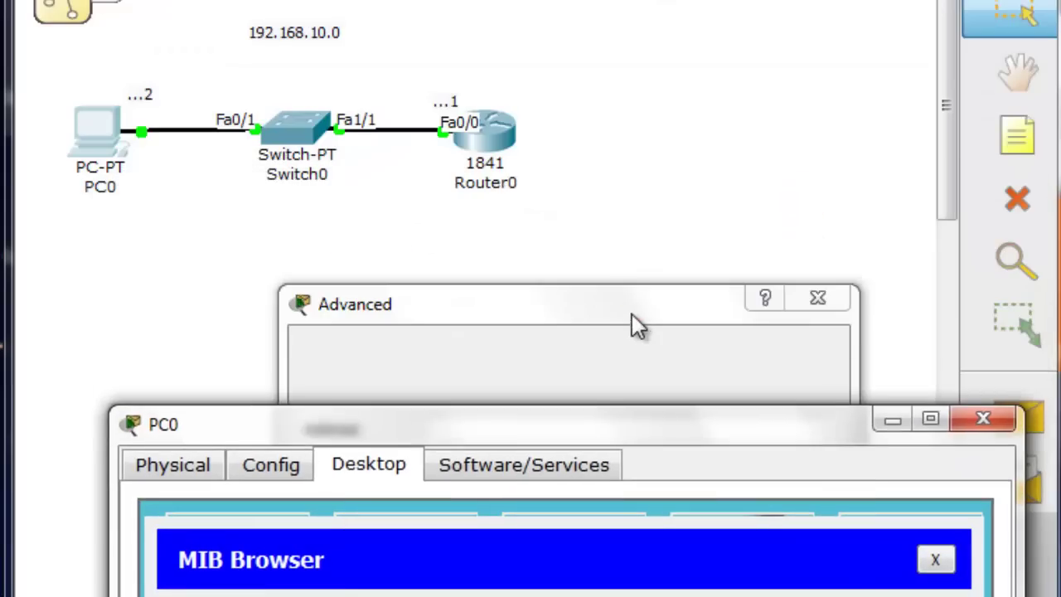
{"action": "left_click", "coordinate": [632, 313]}
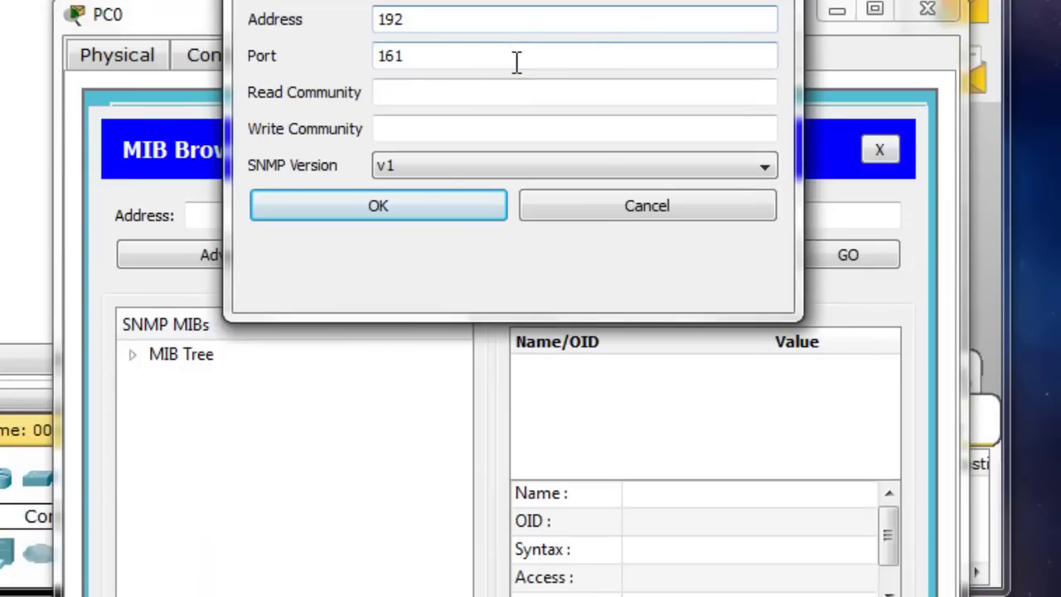
Target 192.168.10.1, enter read and write community strings, choose a newer SNMP version, confirm
{"action": "type", "text": ".168.10.1"}
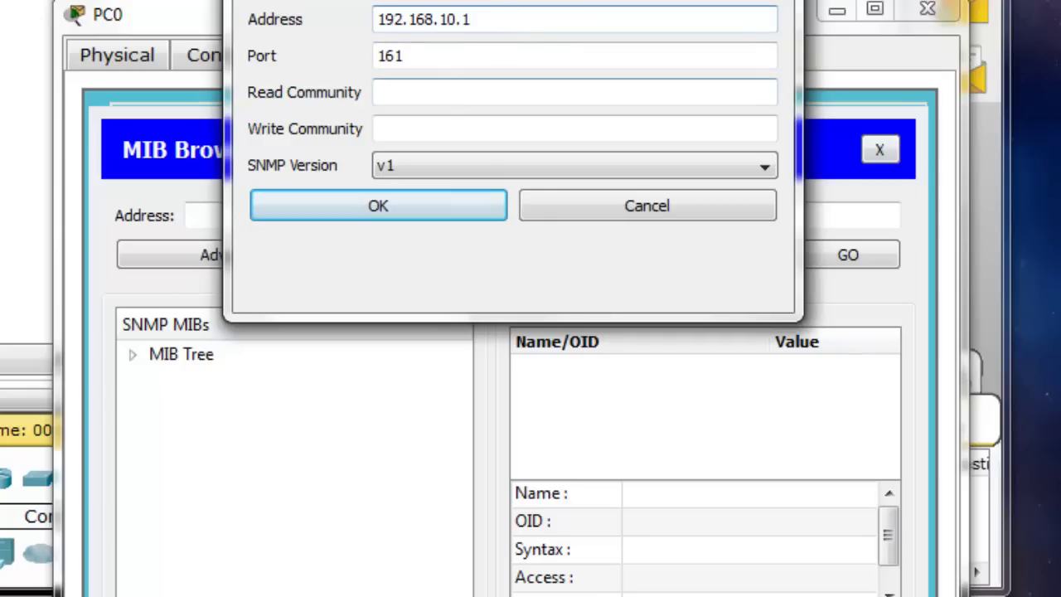
{"action": "left_click", "coordinate": [453, 96]}
{"action": "type", "text": "abc"}
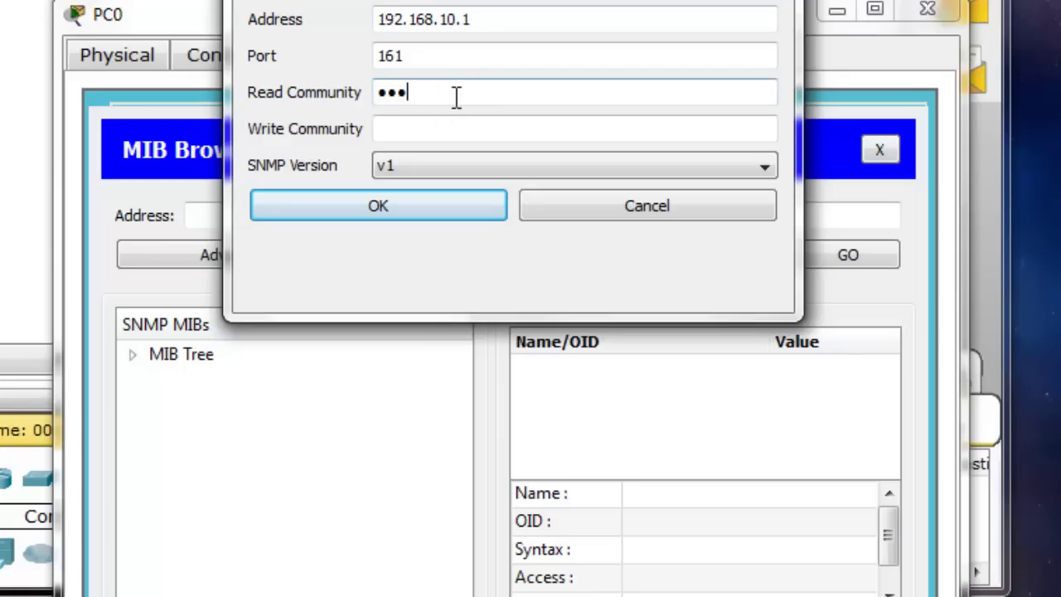
{"action": "key", "text": "Tab"}
{"action": "type", "text": "abc"}
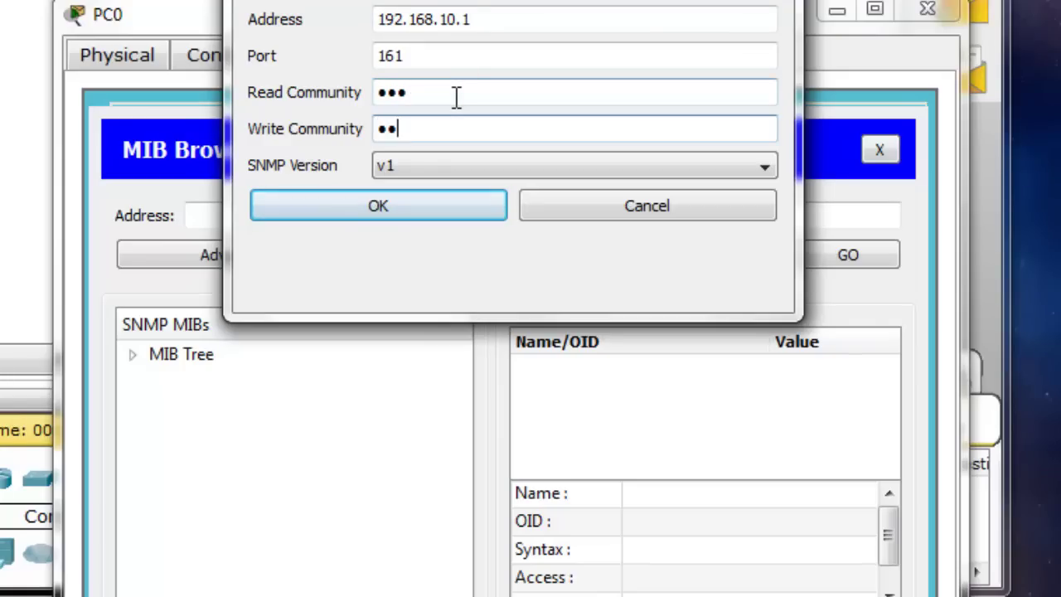
{"action": "left_click", "coordinate": [497, 166]}
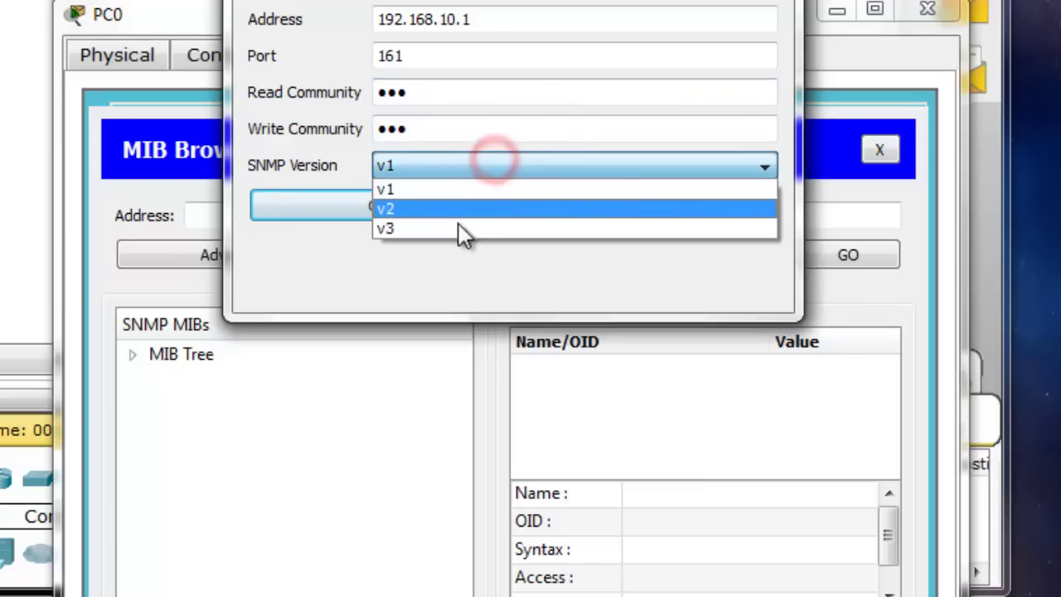
{"action": "left_click", "coordinate": [456, 227]}
{"action": "left_click", "coordinate": [408, 207]}
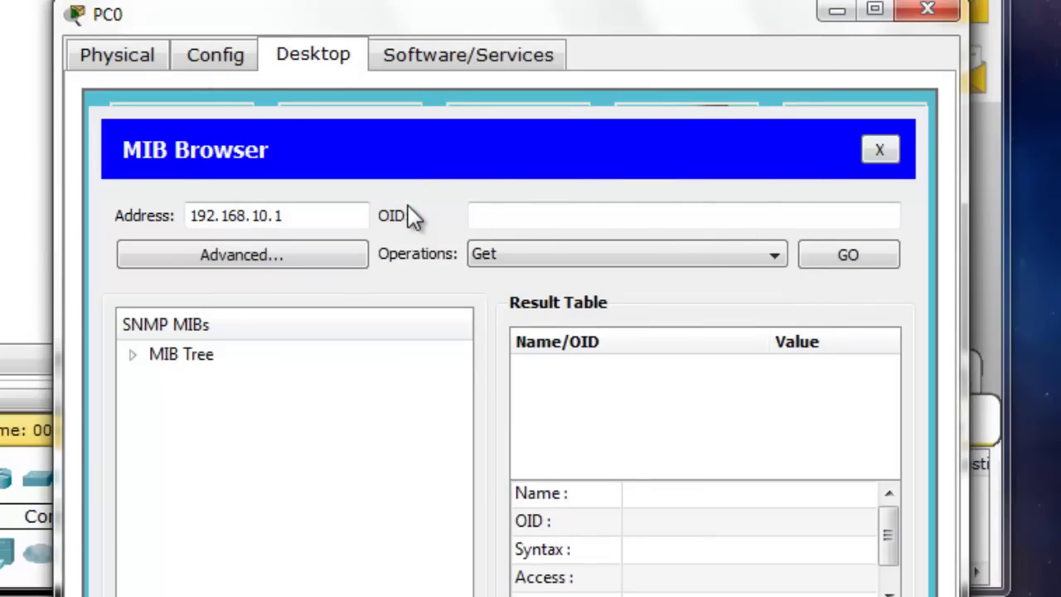
Expand the MIB Tree from router_std MIBs down through .iso.org.dod.internet.mgmt.mib-2
{"action": "left_click", "coordinate": [134, 355]}
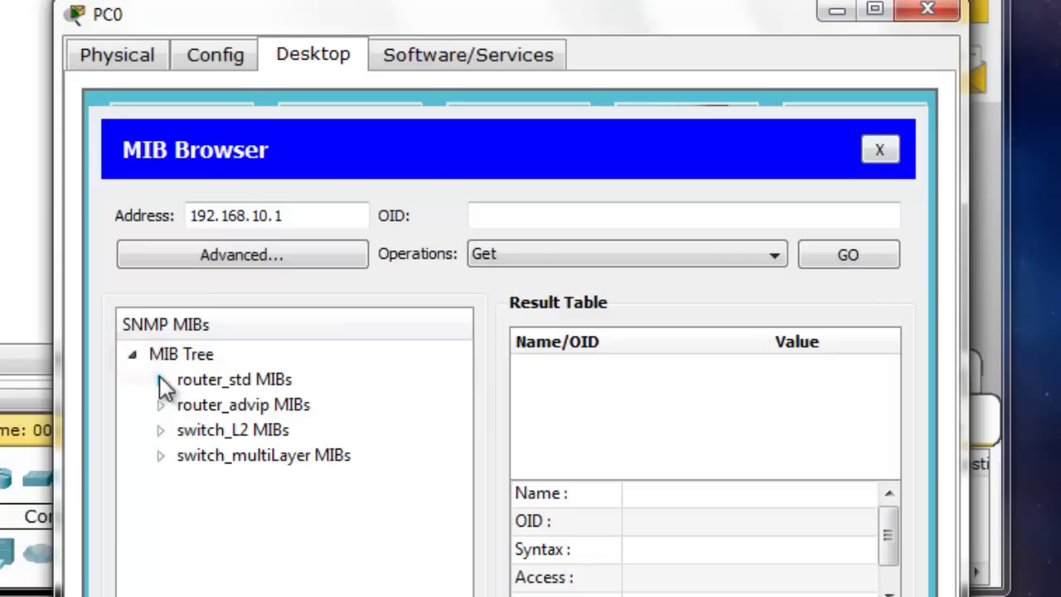
{"action": "left_click", "coordinate": [160, 379]}
{"action": "left_click", "coordinate": [189, 405]}
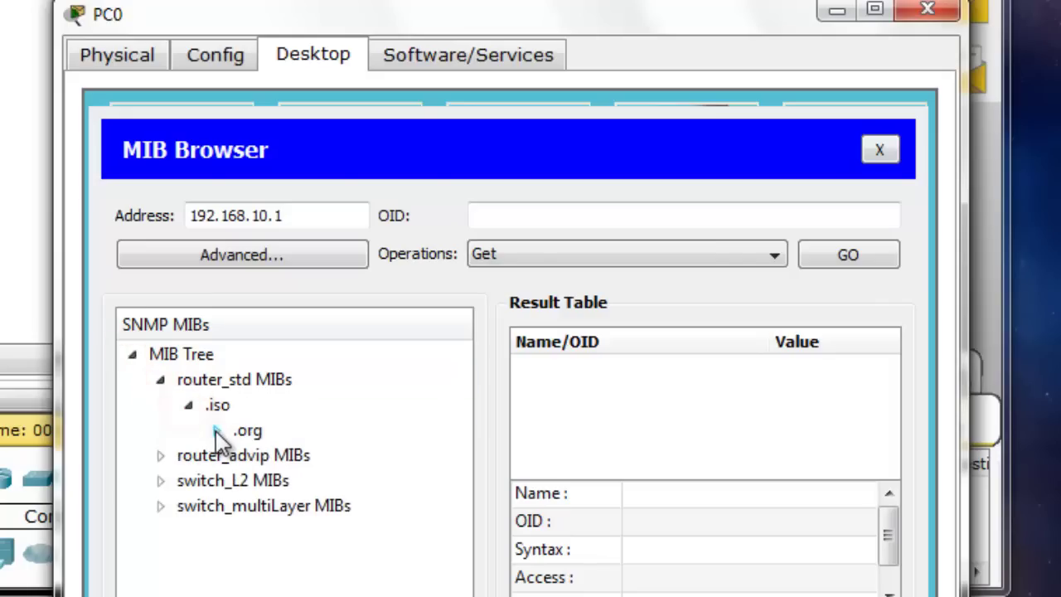
{"action": "left_click", "coordinate": [215, 430]}
{"action": "left_click", "coordinate": [244, 456]}
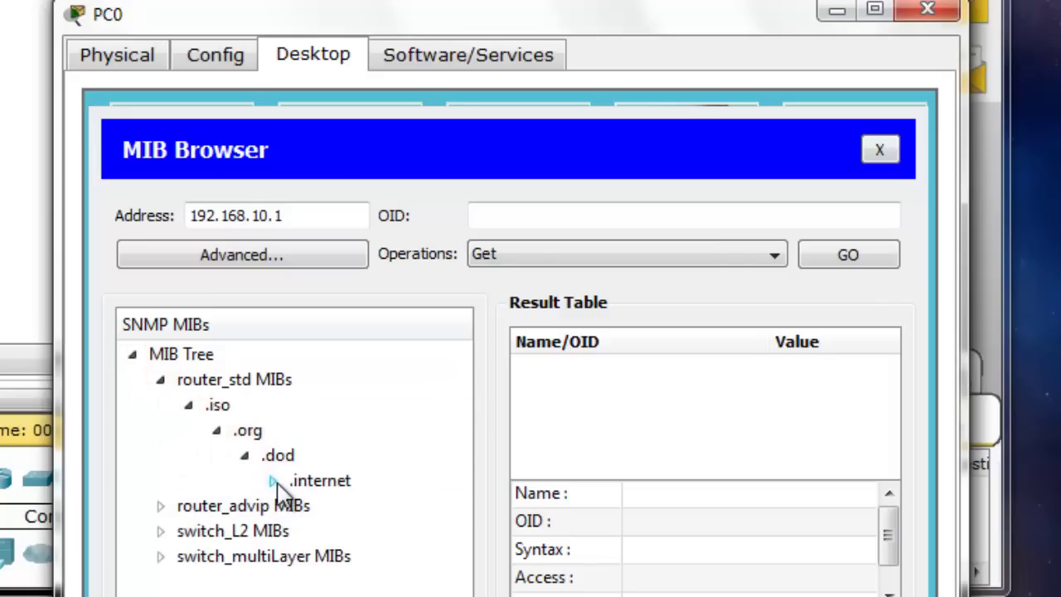
{"action": "left_click", "coordinate": [272, 481]}
{"action": "left_click", "coordinate": [301, 505]}
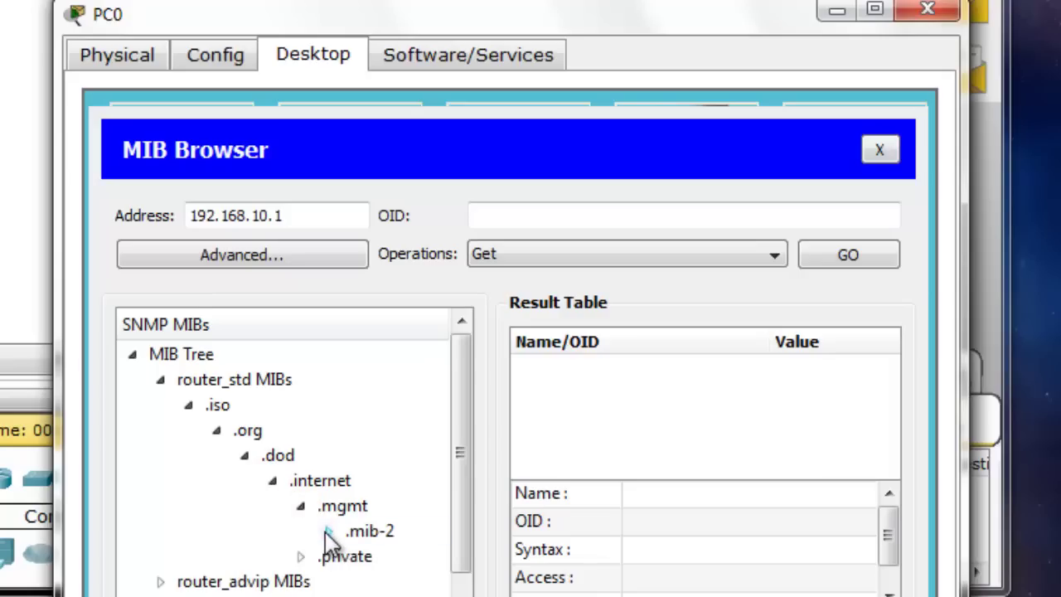
{"action": "left_click", "coordinate": [329, 531]}
{"action": "left_click_drag", "start_coordinate": [462, 485], "coordinate": [469, 523]}
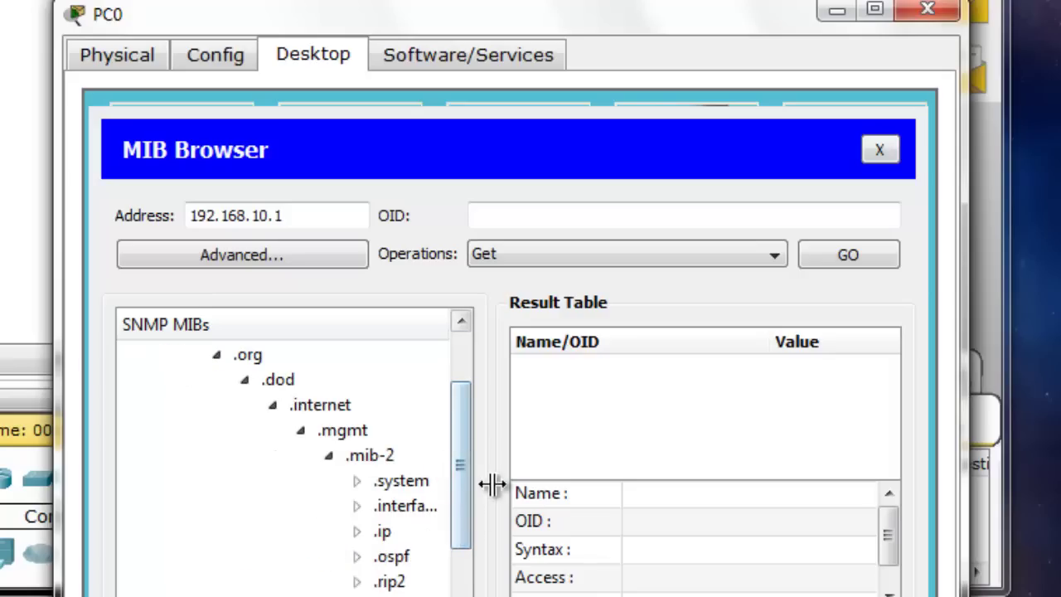
{"action": "left_click_drag", "start_coordinate": [490, 487], "coordinate": [520, 521]}
Under .system, select .sysName and Get its value, which returns Router
{"action": "left_click", "coordinate": [356, 481]}
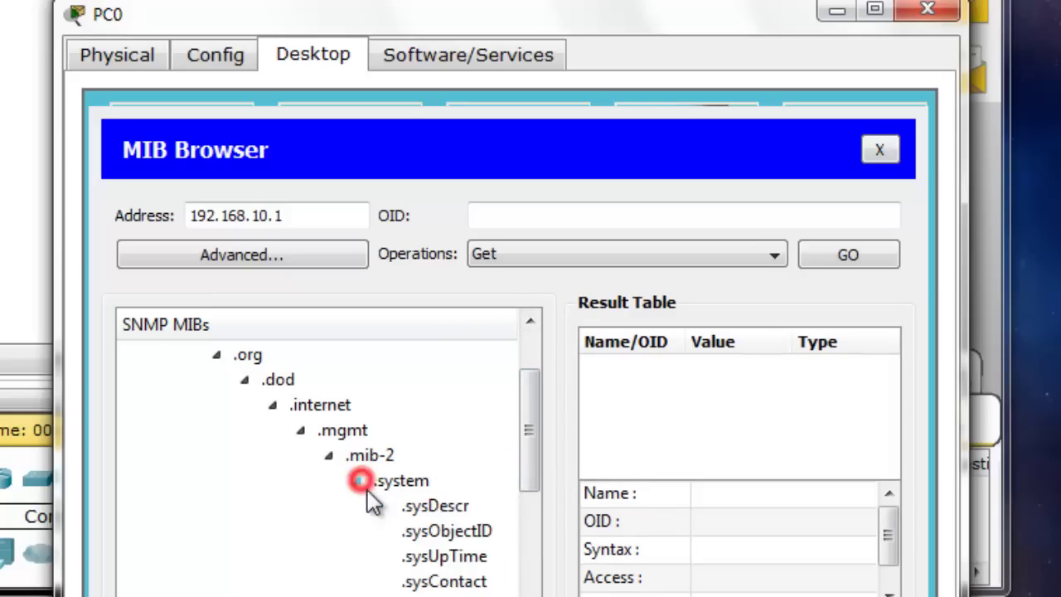
{"action": "left_click_drag", "start_coordinate": [526, 470], "coordinate": [528, 543]}
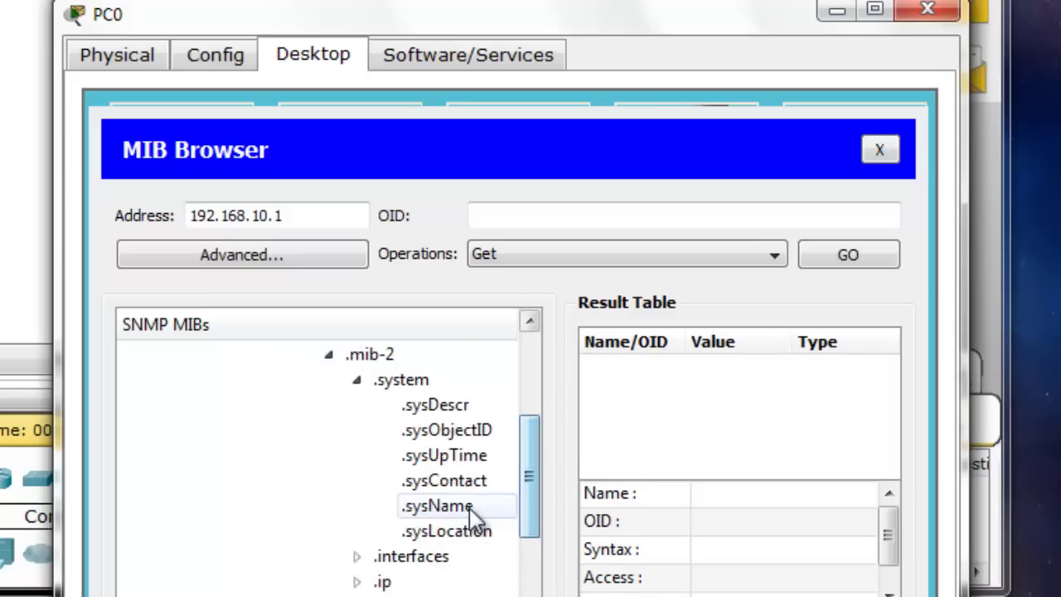
{"action": "left_click", "coordinate": [456, 507]}
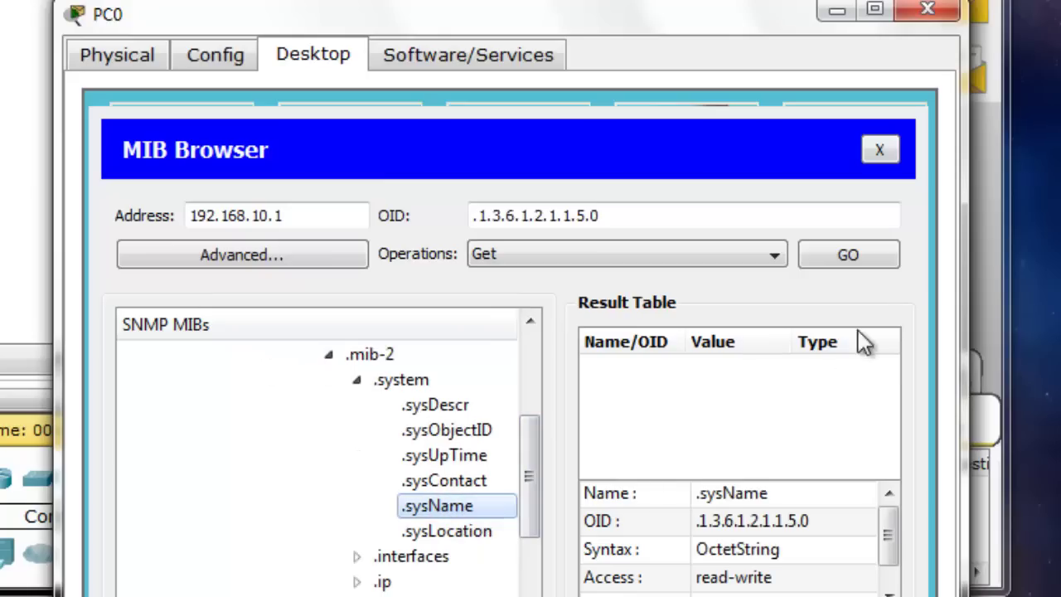
{"action": "left_click", "coordinate": [860, 257]}
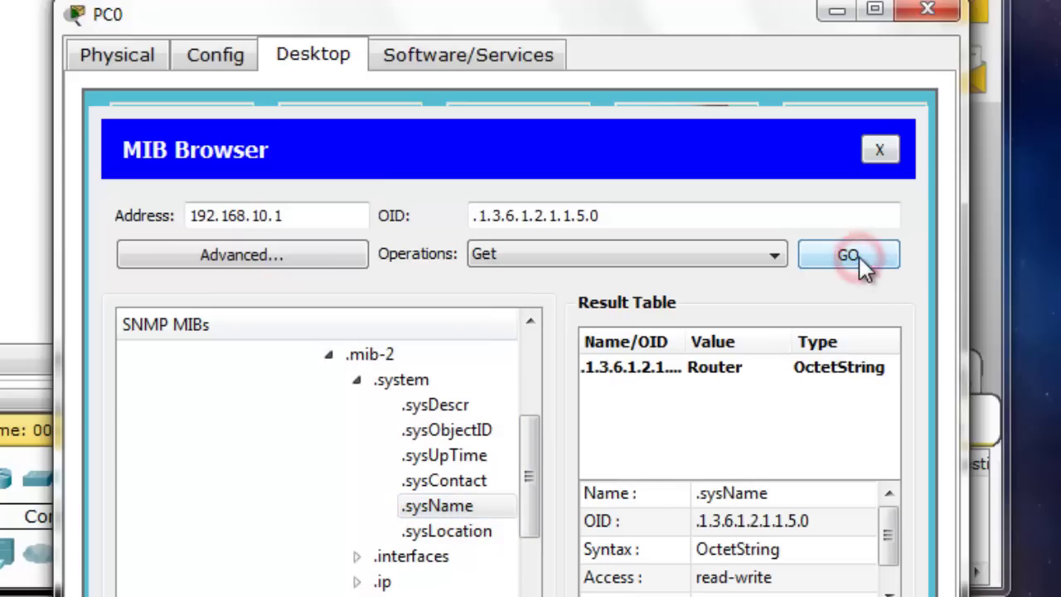
{"action": "left_click", "coordinate": [737, 375]}
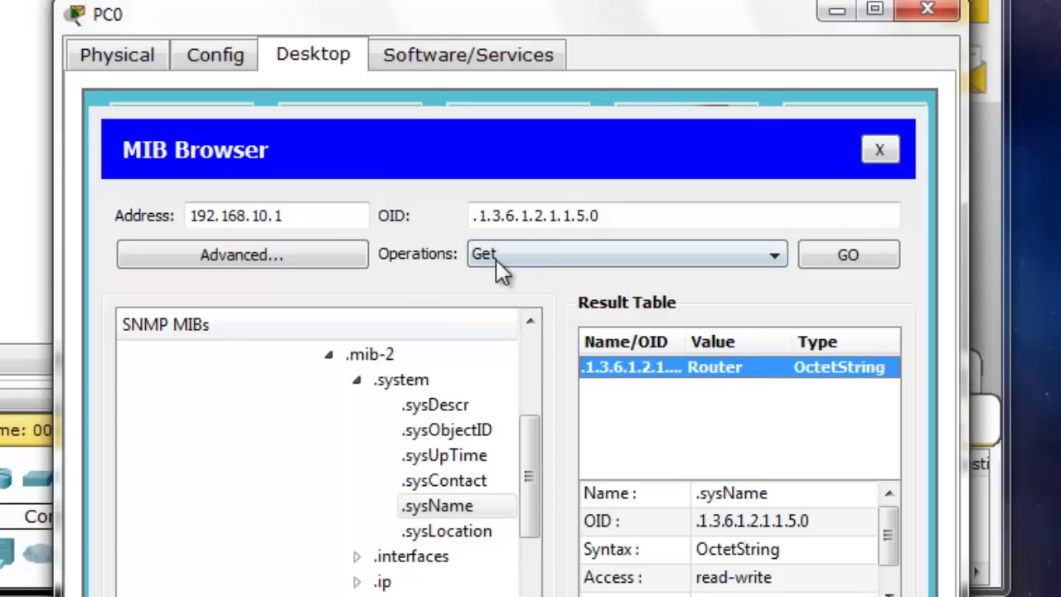
In the MIB Browser, choose the Set operation with OctetString data type
{"action": "left_click", "coordinate": [764, 257]}
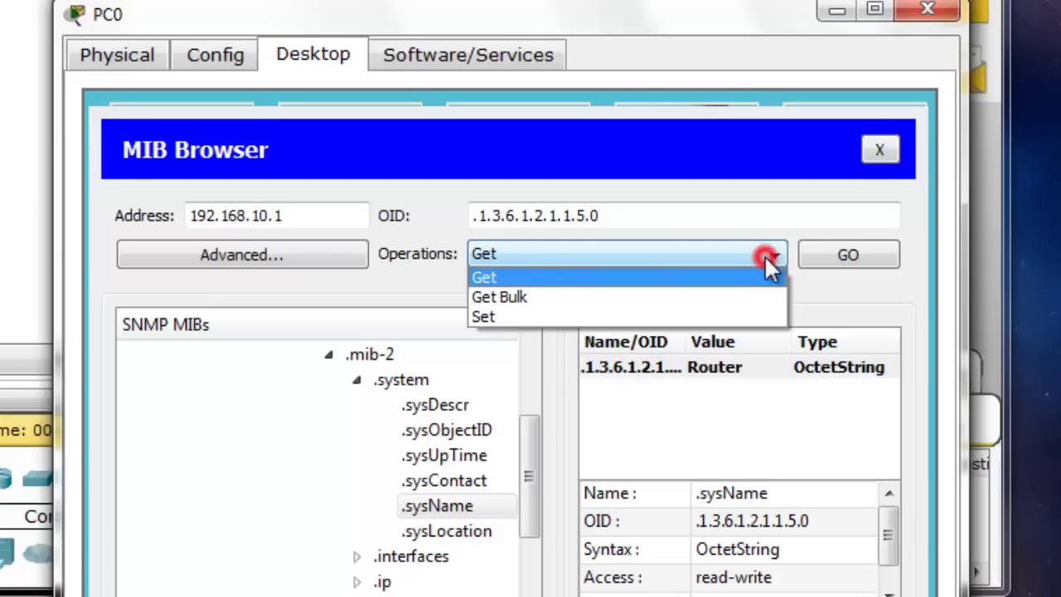
{"action": "left_click", "coordinate": [532, 319]}
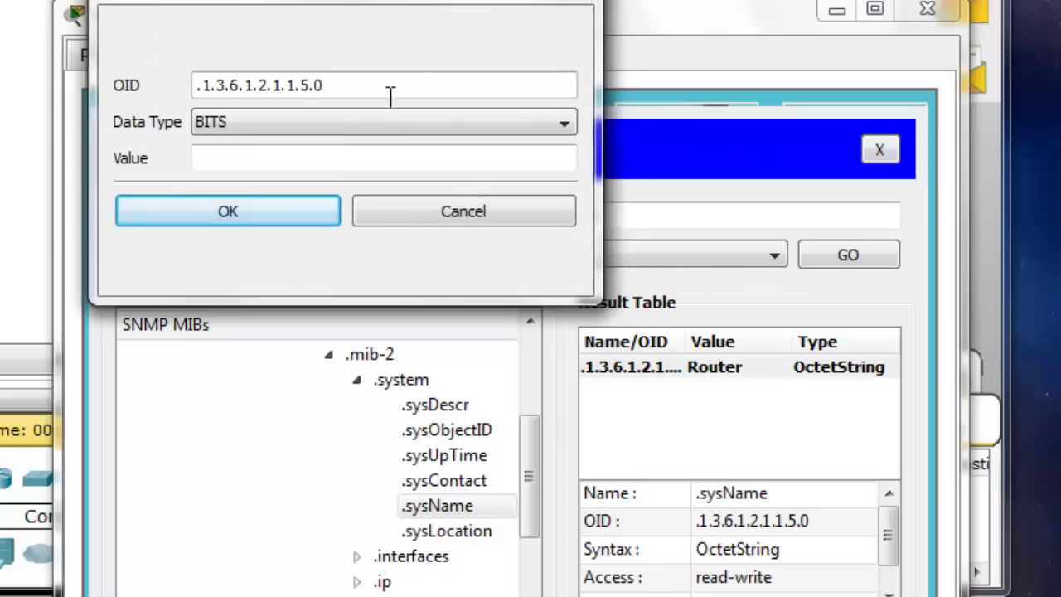
{"action": "left_click", "coordinate": [542, 128]}
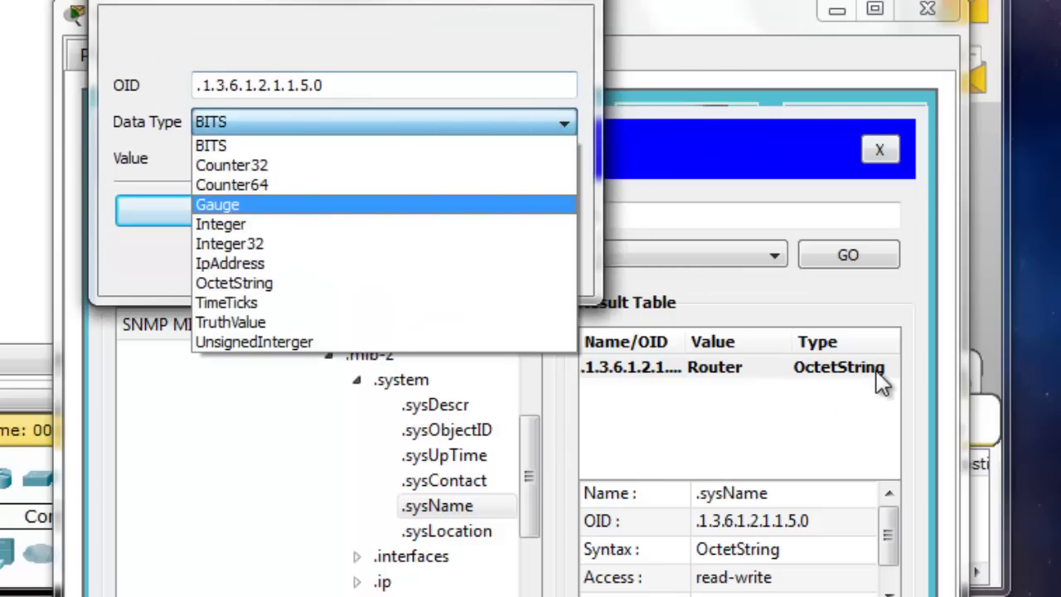
{"action": "left_click", "coordinate": [261, 284]}
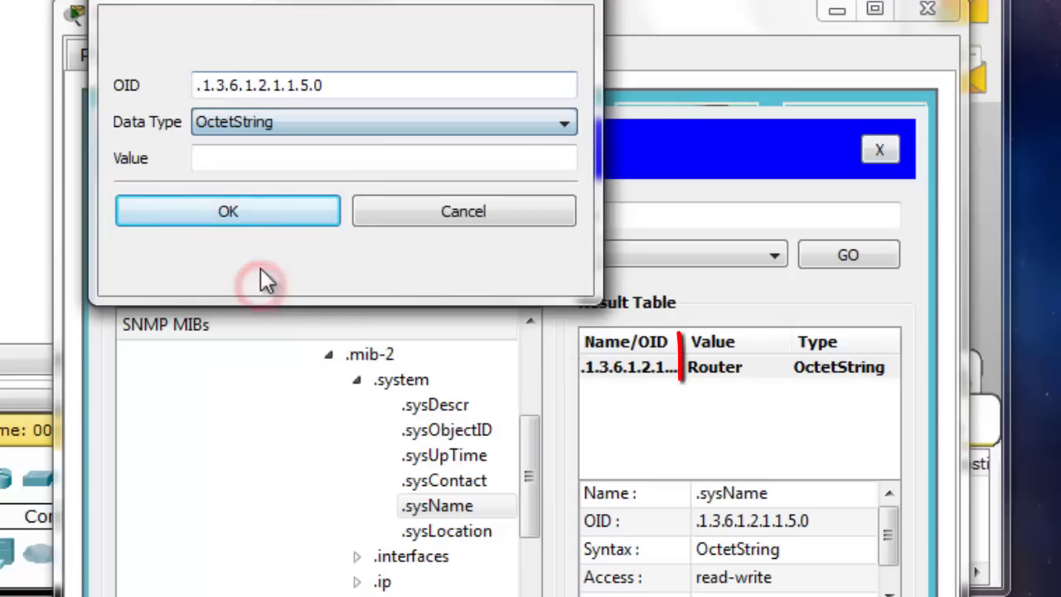
Send the SNMP Set renaming the router's sysName to RouterA, then close PC0's window
{"action": "left_click", "coordinate": [339, 163]}
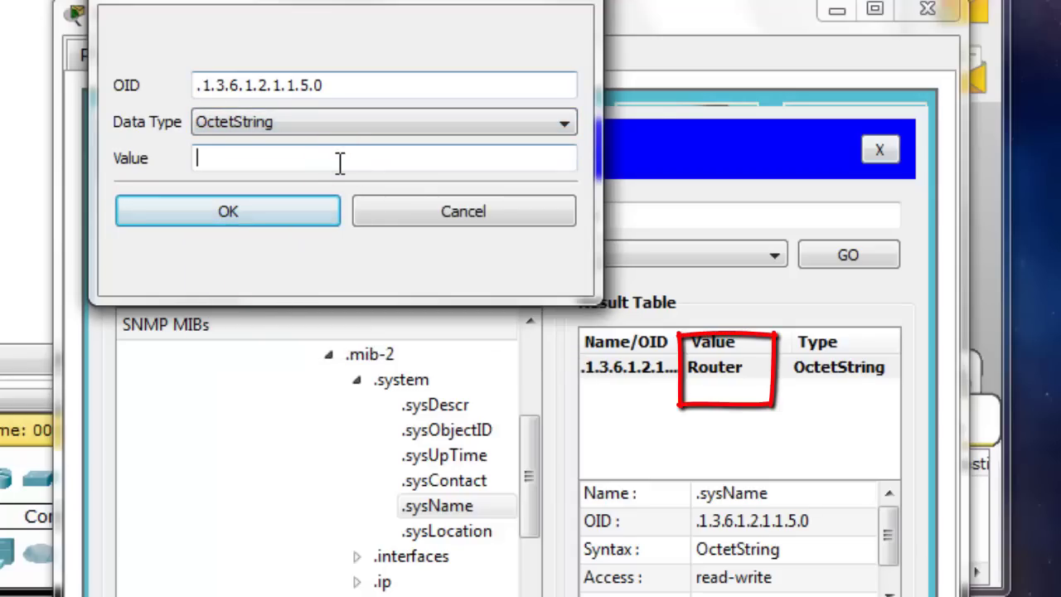
{"action": "type", "text": "RouterA"}
{"action": "left_click", "coordinate": [284, 212]}
{"action": "left_click", "coordinate": [864, 257]}
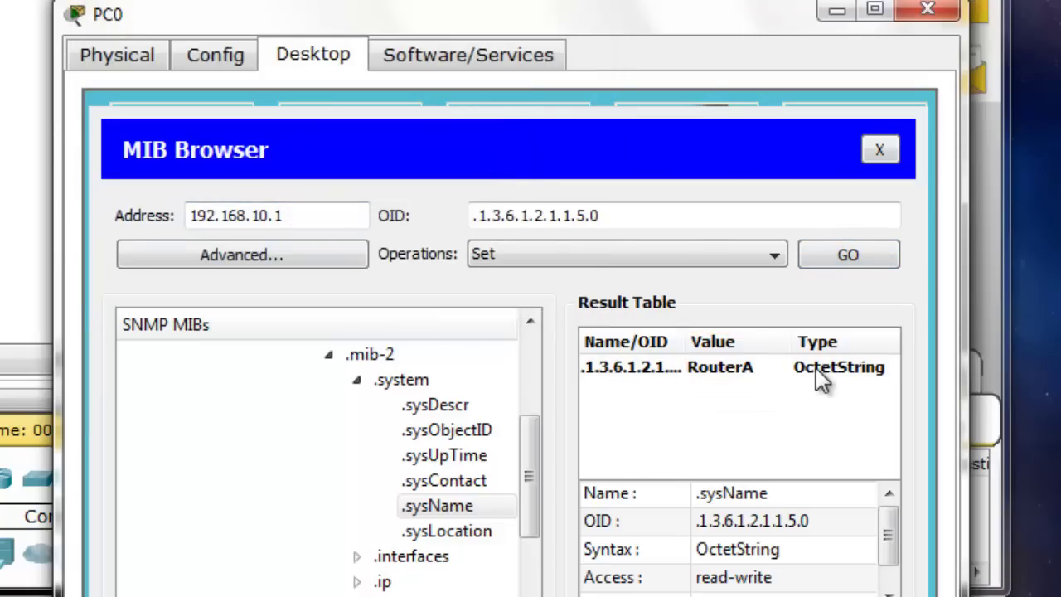
{"action": "left_click", "coordinate": [929, 11]}
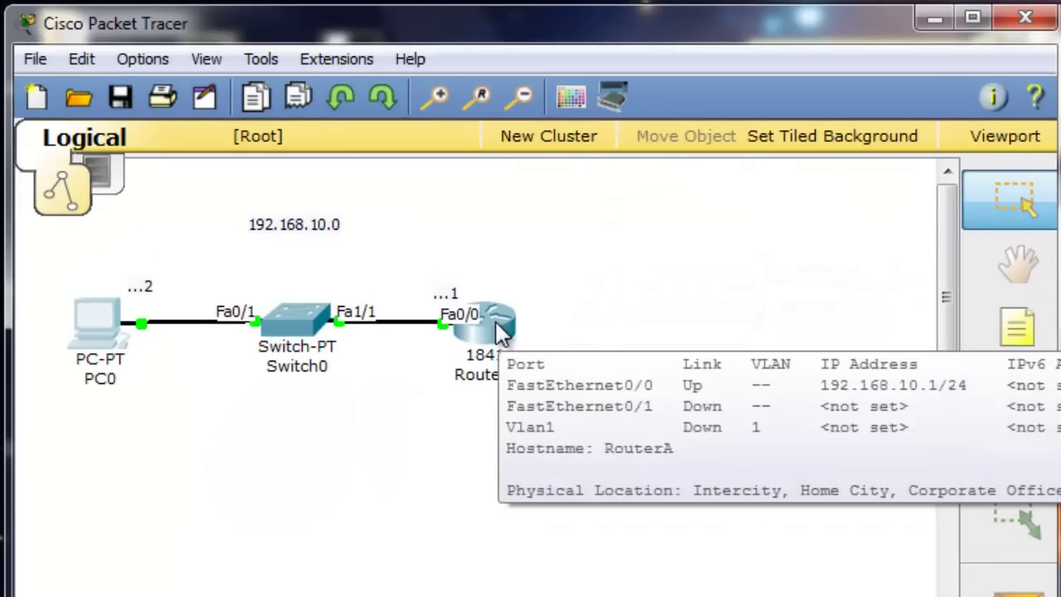
Check in Router0's Config settings that the hostname reads RouterA, then close the window
{"action": "left_click", "coordinate": [498, 322]}
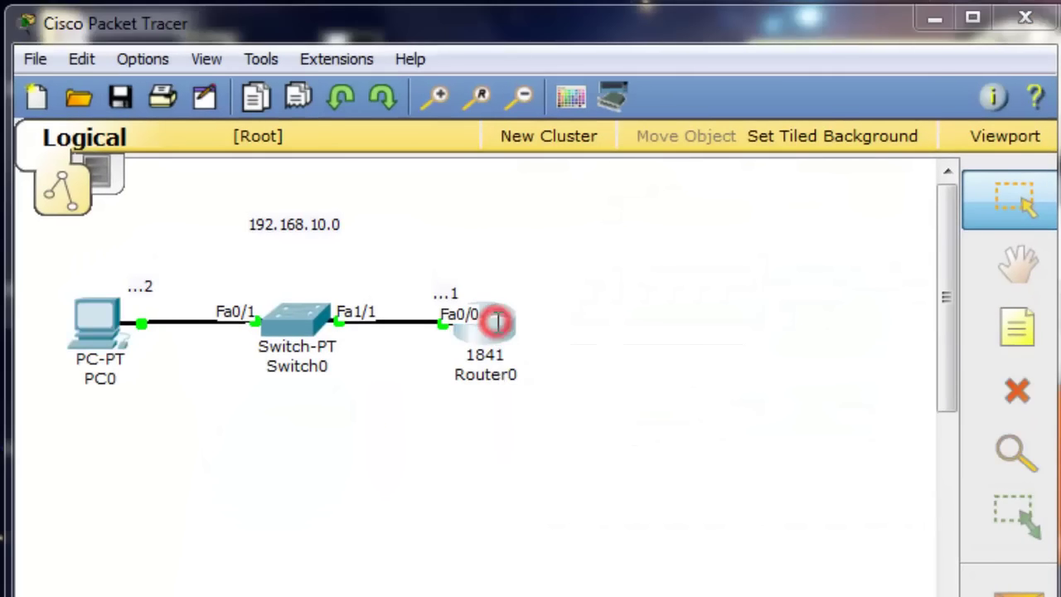
{"action": "left_click", "coordinate": [187, 100]}
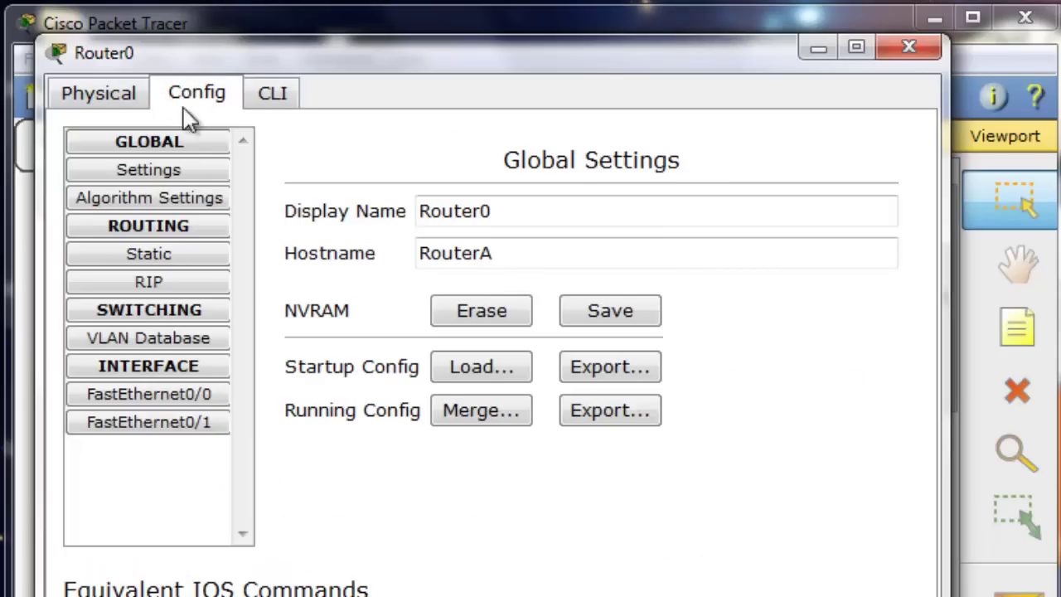
{"action": "left_click_drag", "start_coordinate": [514, 253], "coordinate": [414, 254]}
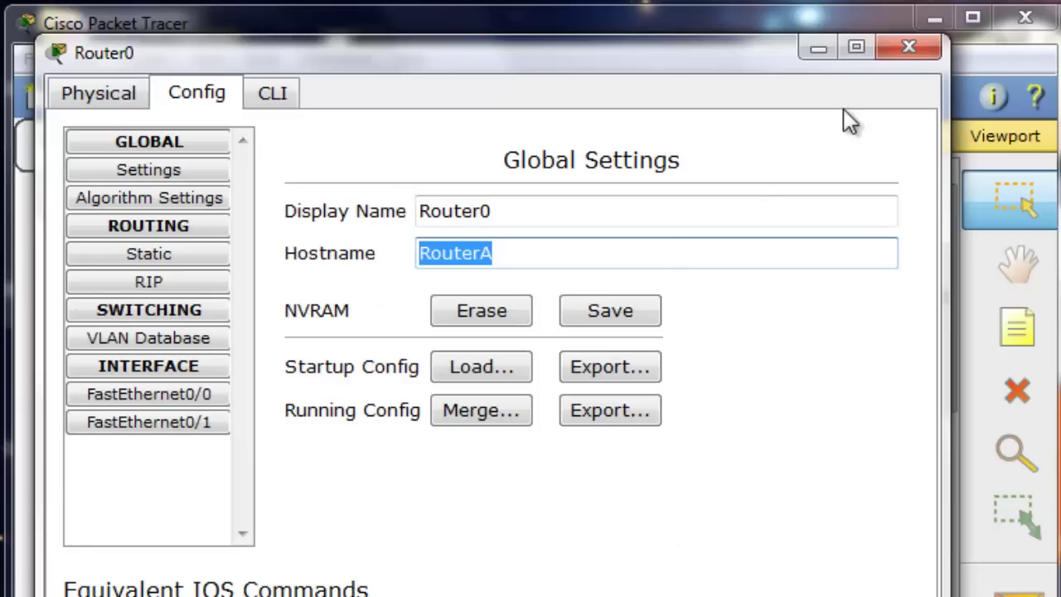
{"action": "left_click", "coordinate": [907, 48]}
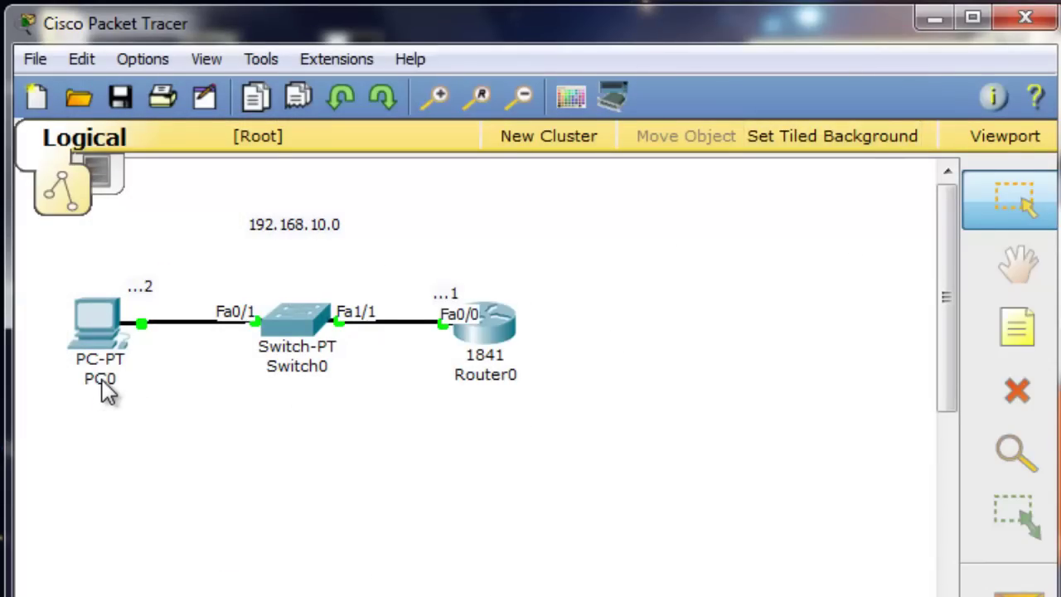
Select the generic Router-PT model from the Routers device category
{"action": "mouse_move", "coordinate": [108, 392]}
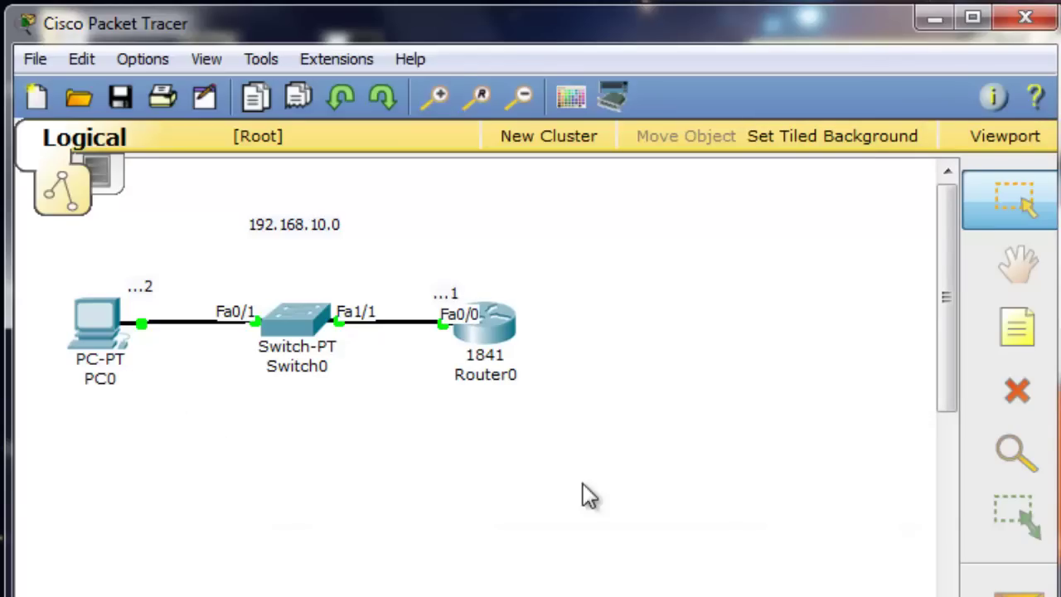
{"action": "mouse_move", "coordinate": [490, 332]}
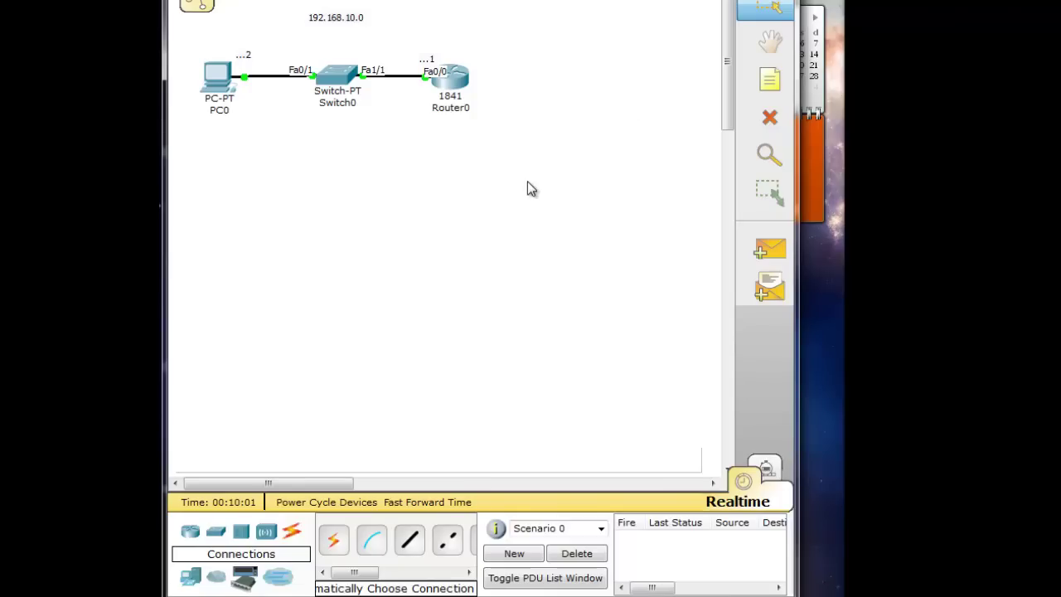
{"action": "left_click", "coordinate": [191, 537]}
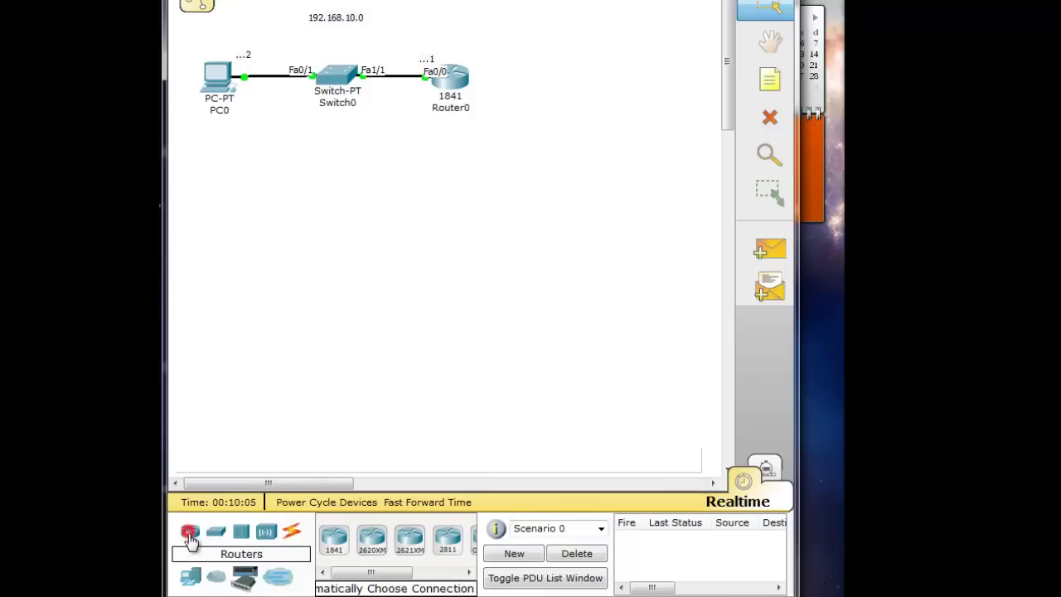
{"action": "left_click_drag", "start_coordinate": [373, 573], "coordinate": [406, 579]}
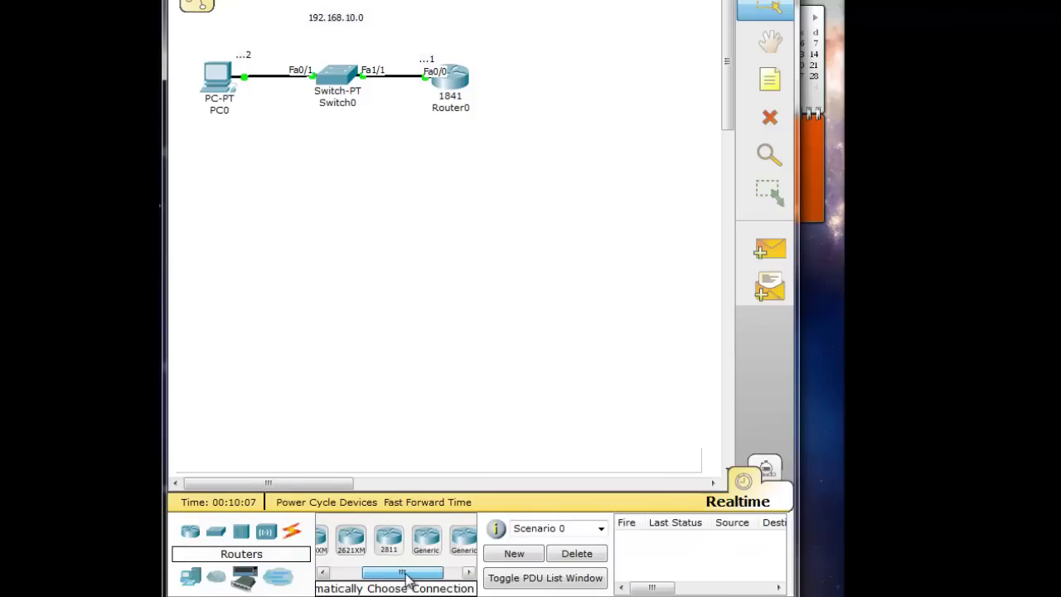
{"action": "left_click", "coordinate": [427, 539]}
Place Router1 right of Router0 and auto-cable Router0 Fa0/1 to Router1 Fa0/0
{"action": "left_click", "coordinate": [605, 74]}
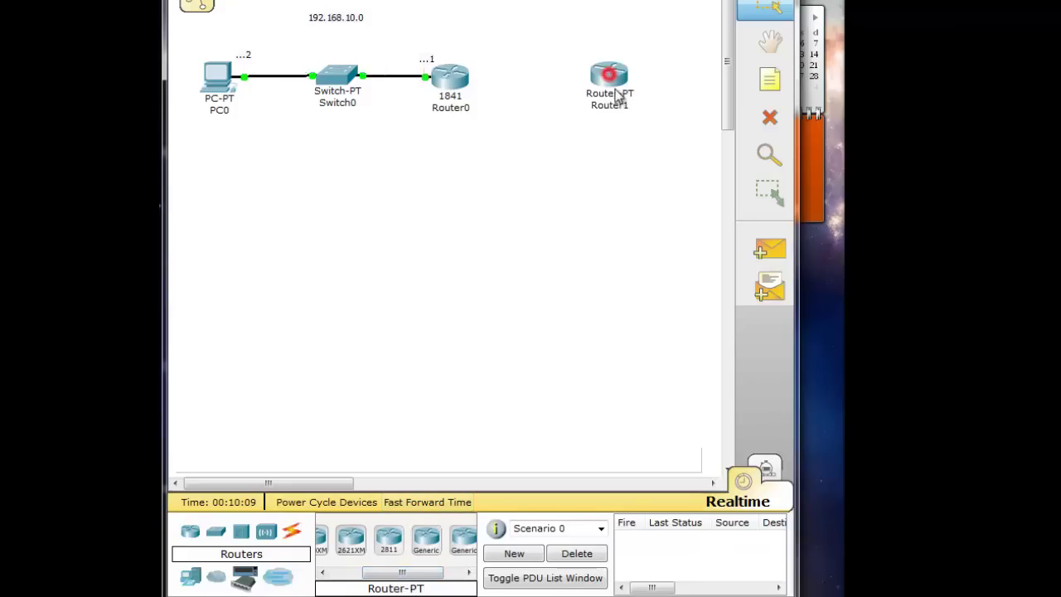
{"action": "left_click", "coordinate": [290, 535]}
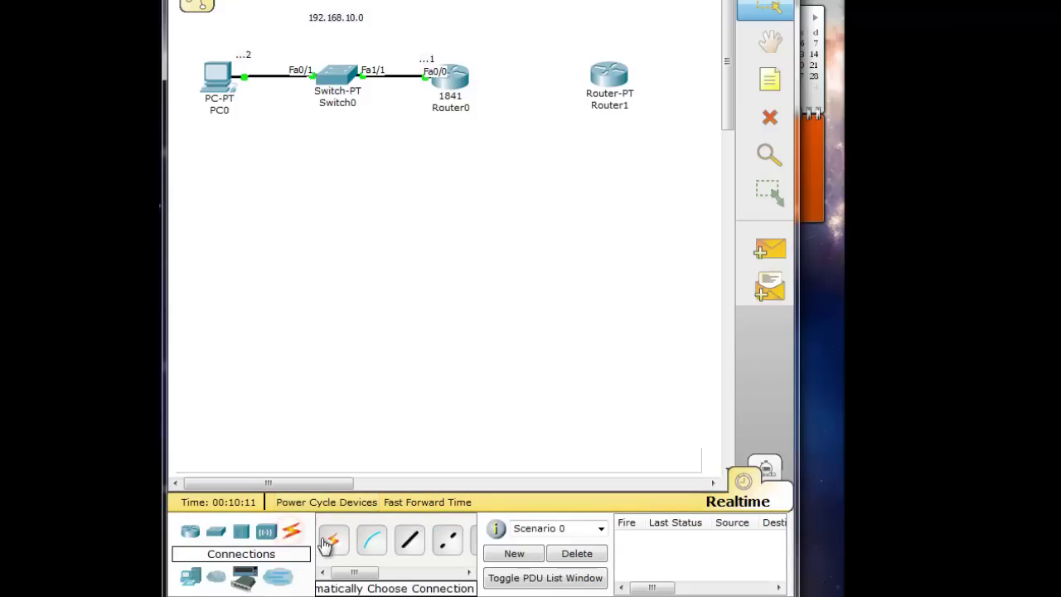
{"action": "left_click", "coordinate": [334, 540]}
{"action": "left_click", "coordinate": [456, 74]}
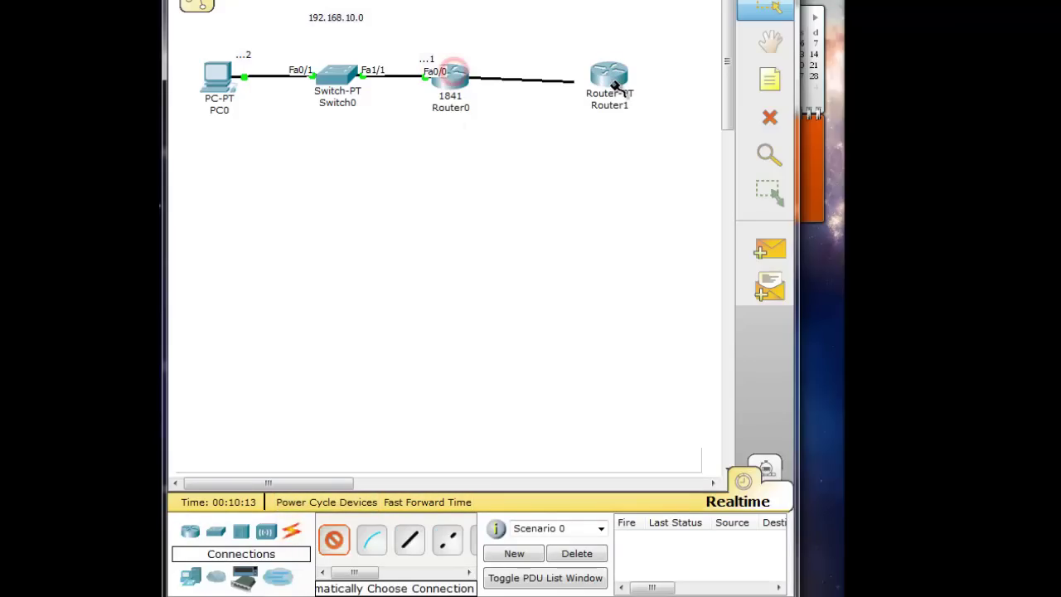
{"action": "left_click", "coordinate": [610, 76]}
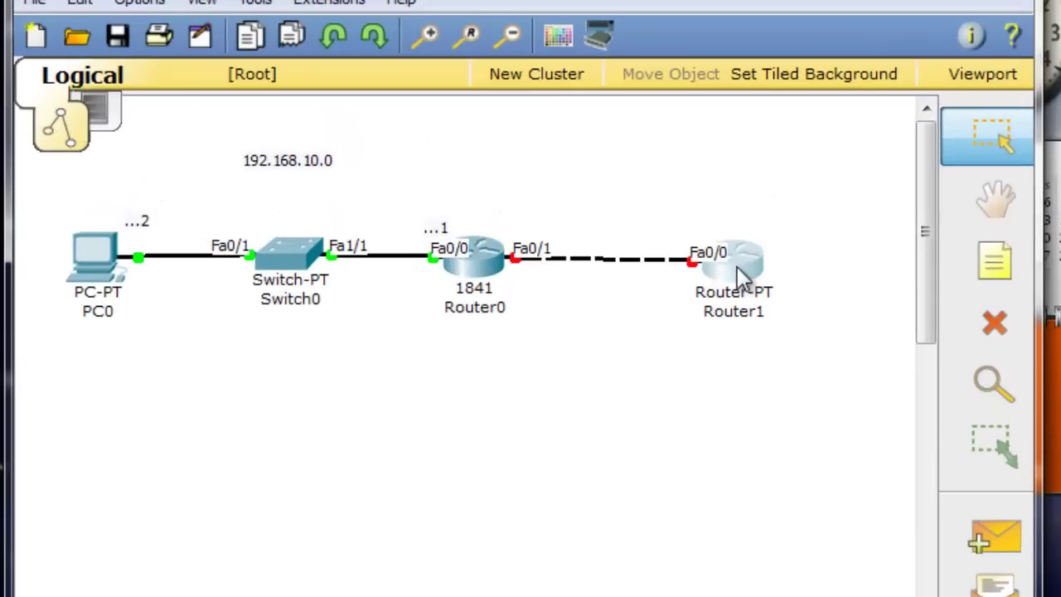
{"action": "left_click_drag", "start_coordinate": [737, 267], "coordinate": [738, 265]}
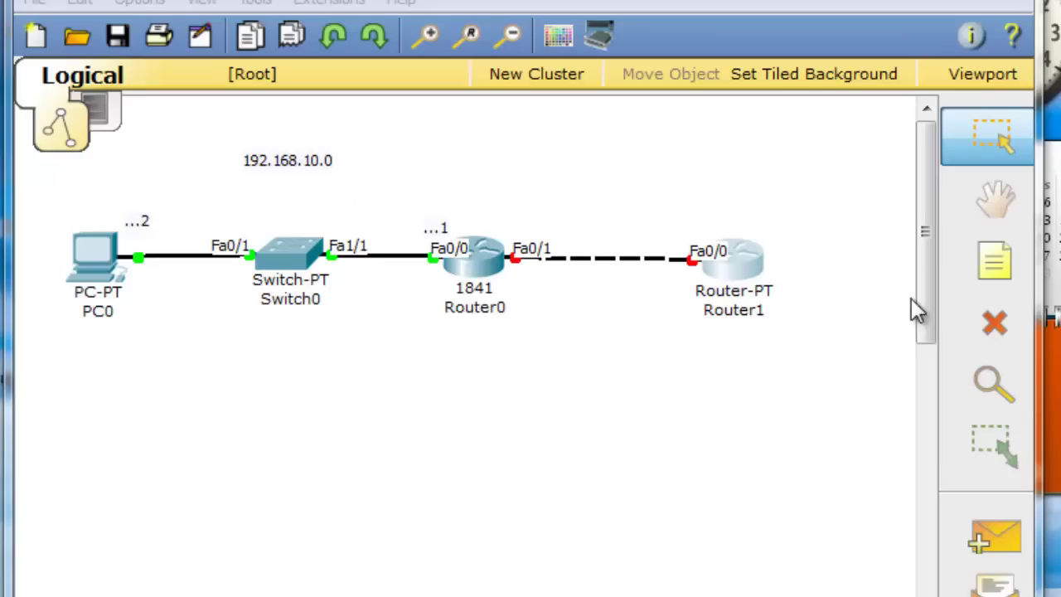
Add a note reading 192.168.20.0 above the Router0–Router1 link
{"action": "left_click", "coordinate": [999, 276]}
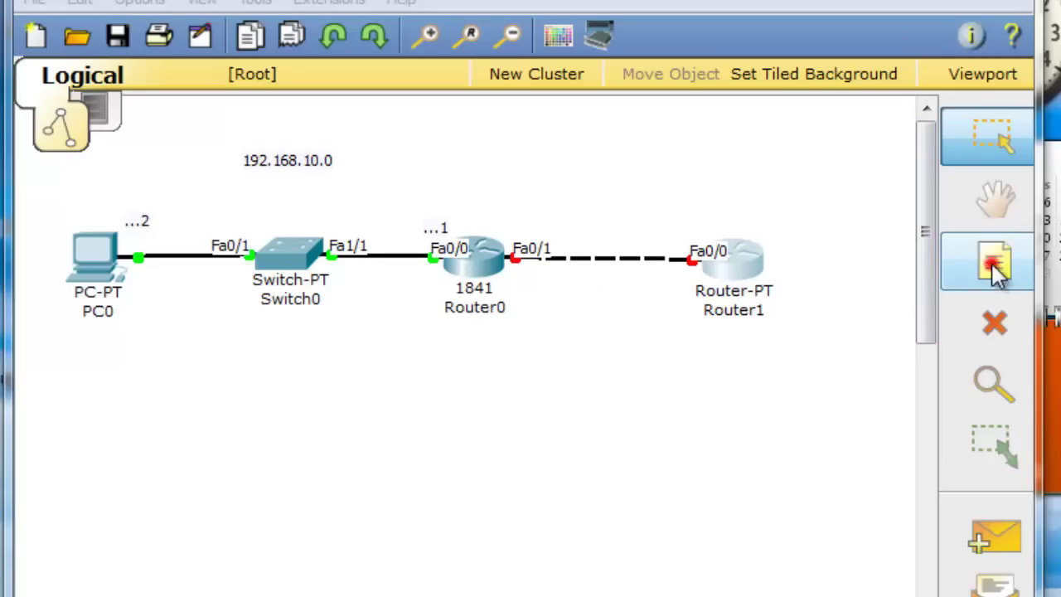
{"action": "left_click", "coordinate": [583, 174]}
{"action": "type", "text": "1"}
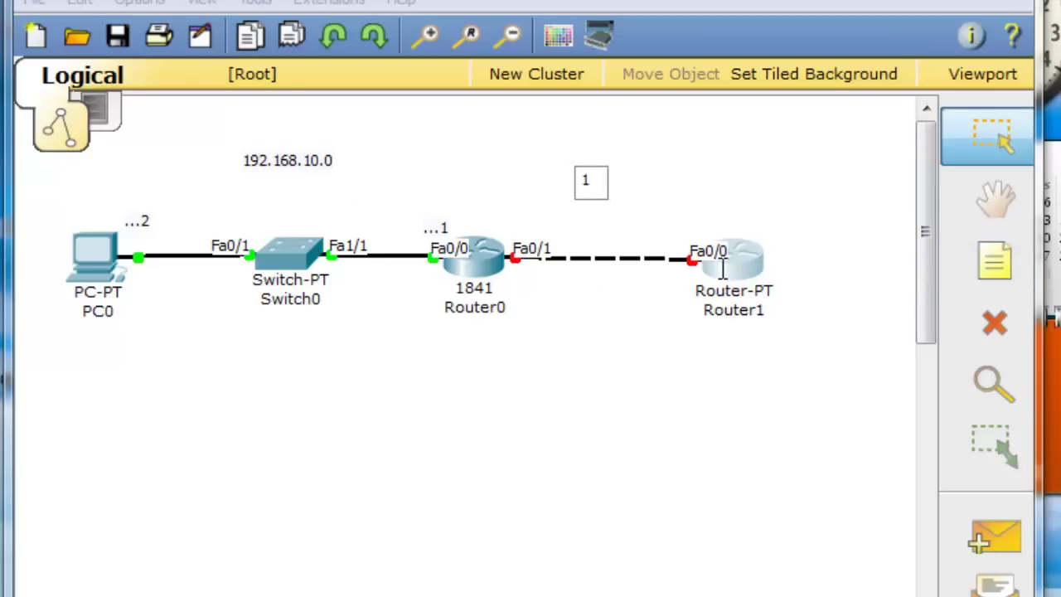
{"action": "type", "text": "92.168"}
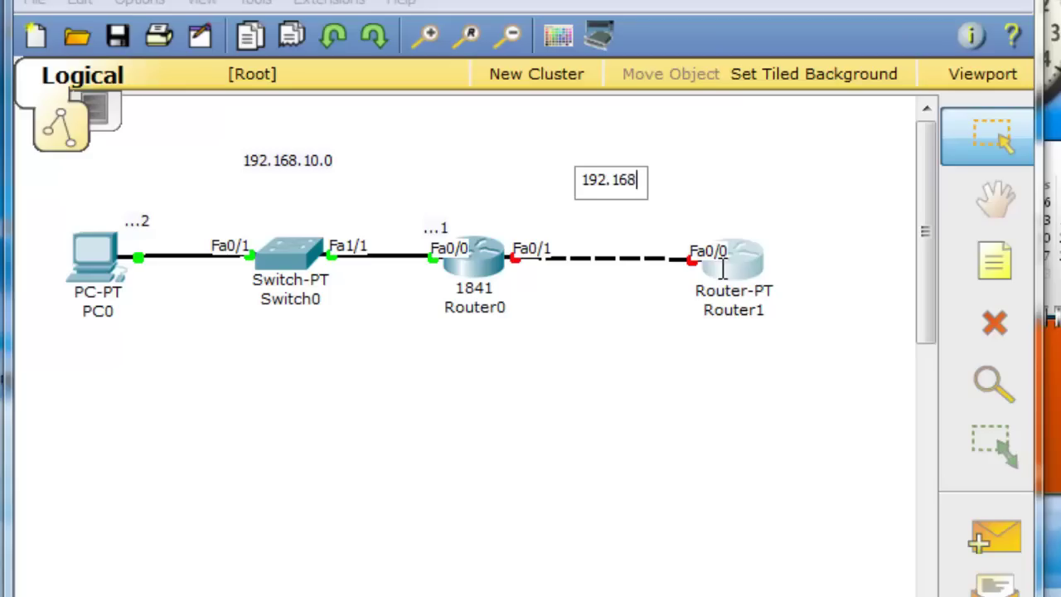
{"action": "type", "text": ".20.0"}
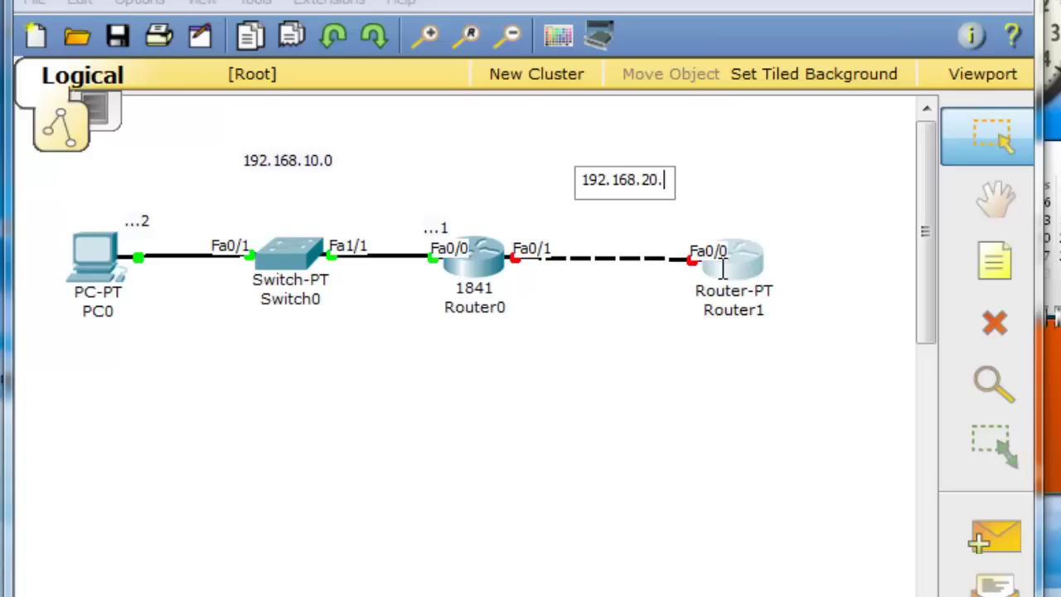
{"action": "left_click", "coordinate": [776, 136]}
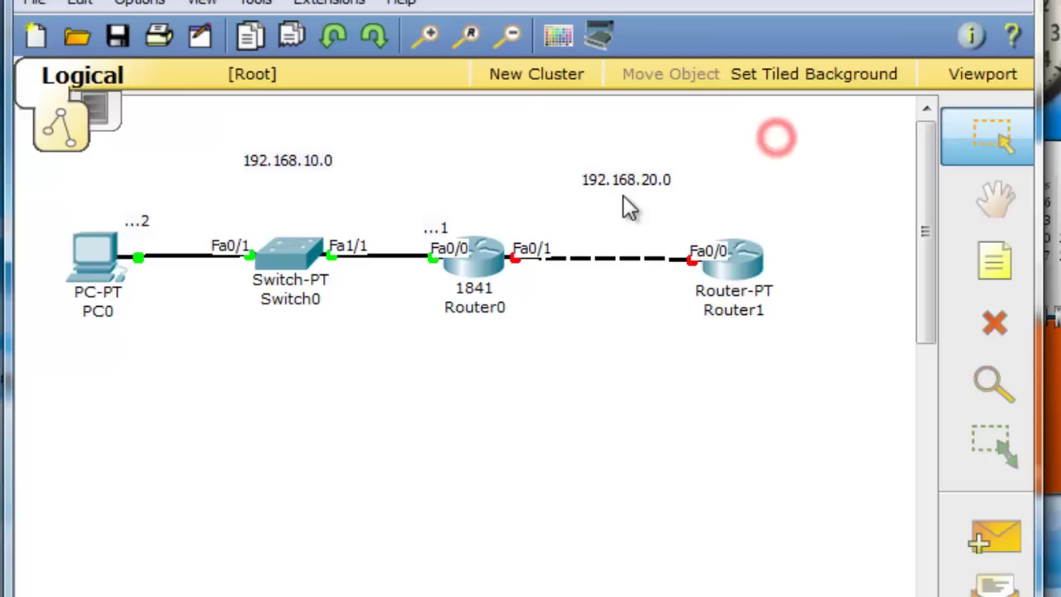
{"action": "left_click_drag", "start_coordinate": [630, 182], "coordinate": [613, 169]}
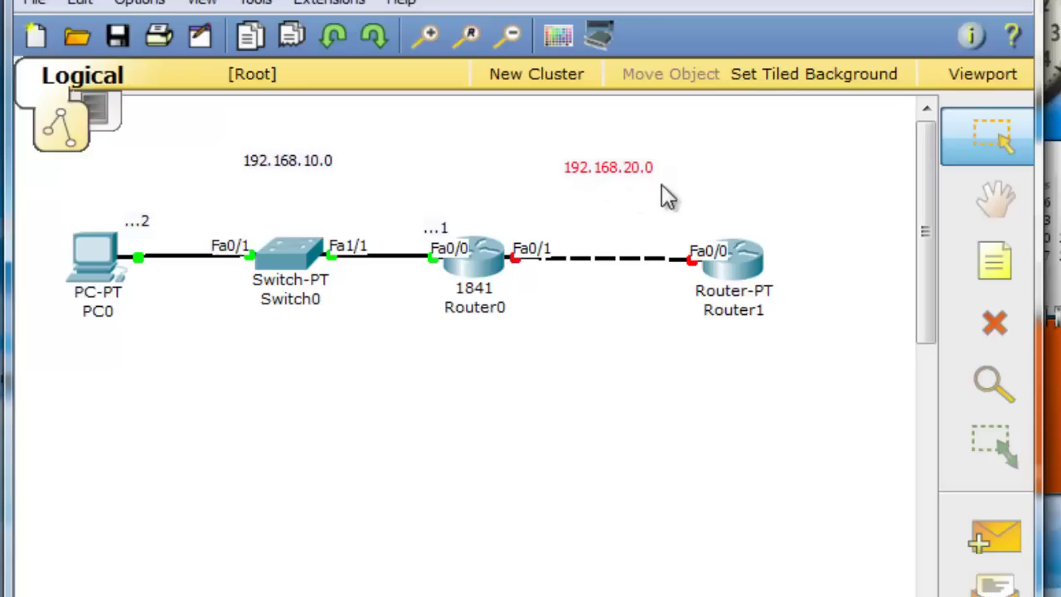
Add notes '...1' at Router0's Fa0/1 and '...2' at Router1's Fa0/0
{"action": "left_click", "coordinate": [983, 267]}
{"action": "left_click", "coordinate": [518, 221]}
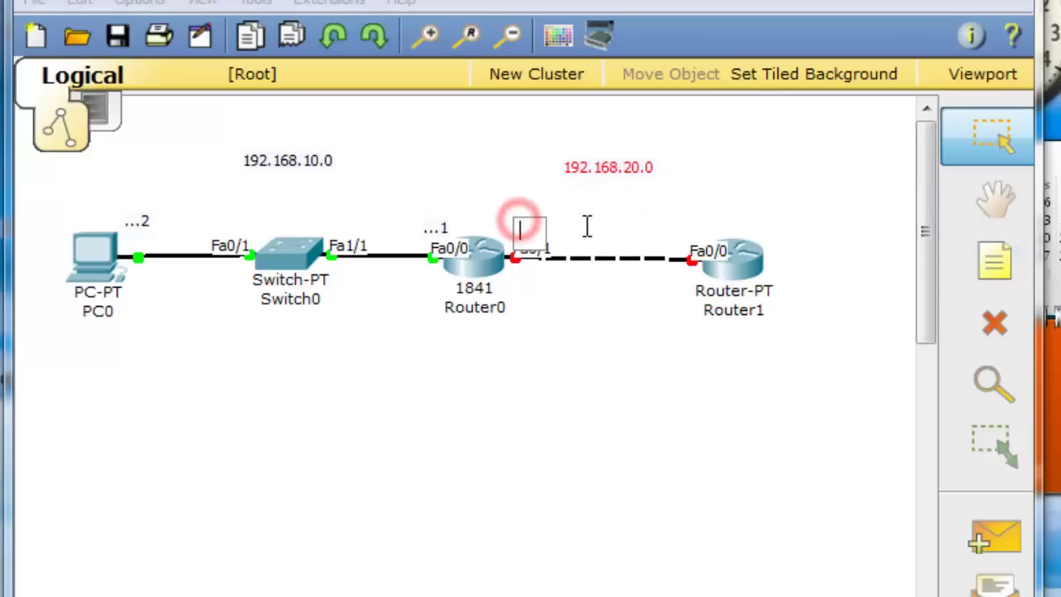
{"action": "type", "text": "...1"}
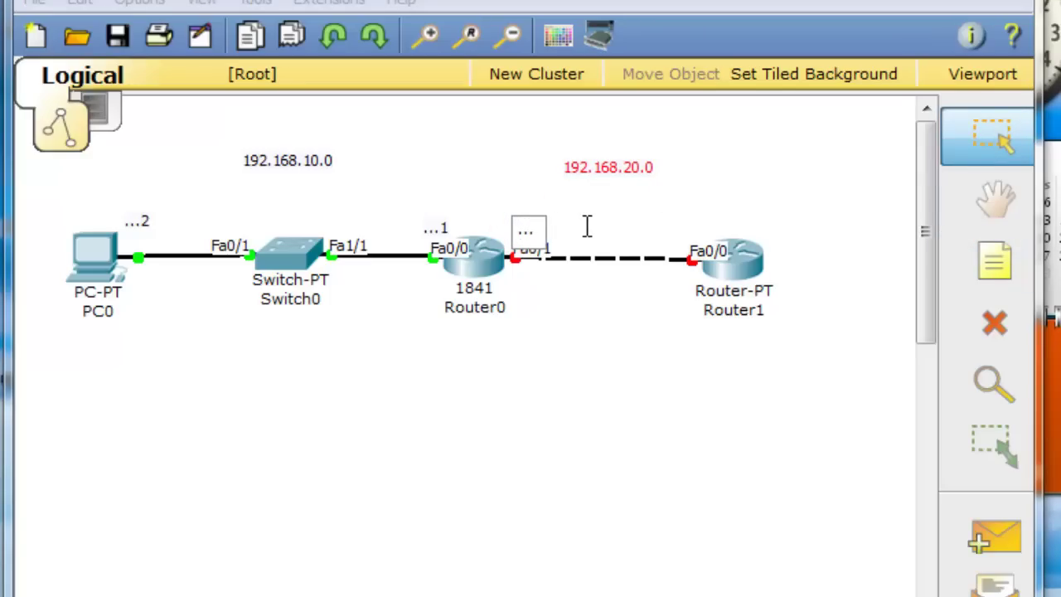
{"action": "left_click", "coordinate": [998, 266]}
{"action": "left_click", "coordinate": [689, 223]}
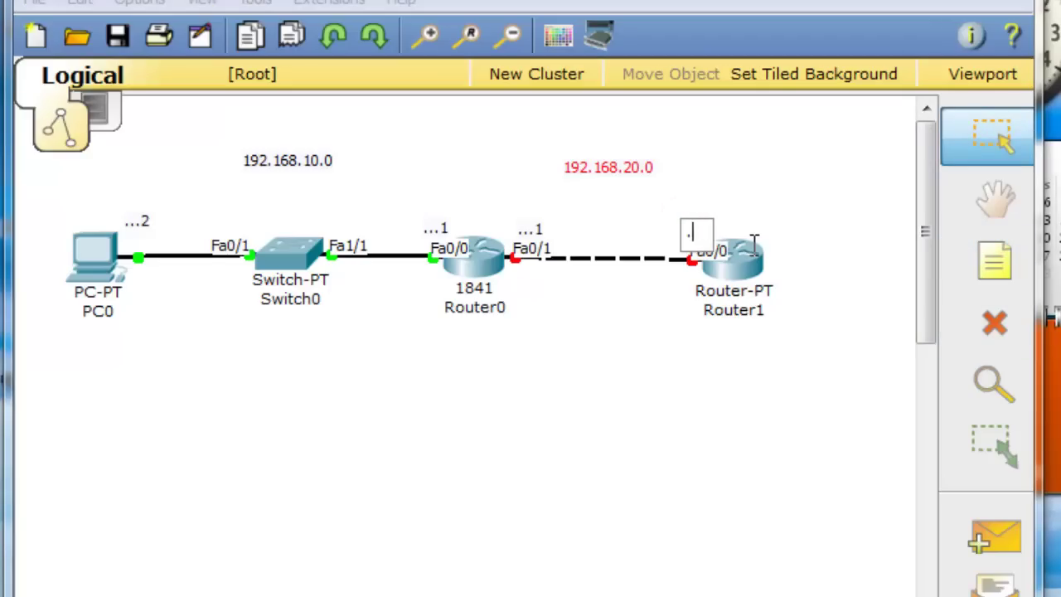
{"action": "type", "text": "...2"}
{"action": "left_click", "coordinate": [810, 179]}
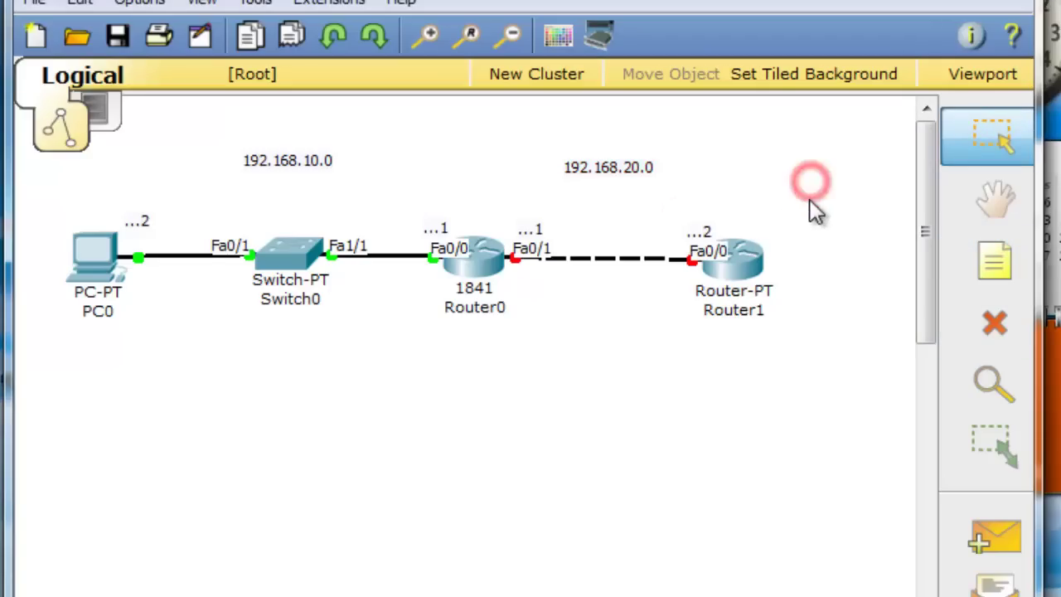
Give Router0's FastEthernet0/1 address 192.168.20.1, mask 255.255.255.0, and switch the port on
{"action": "left_click", "coordinate": [490, 264]}
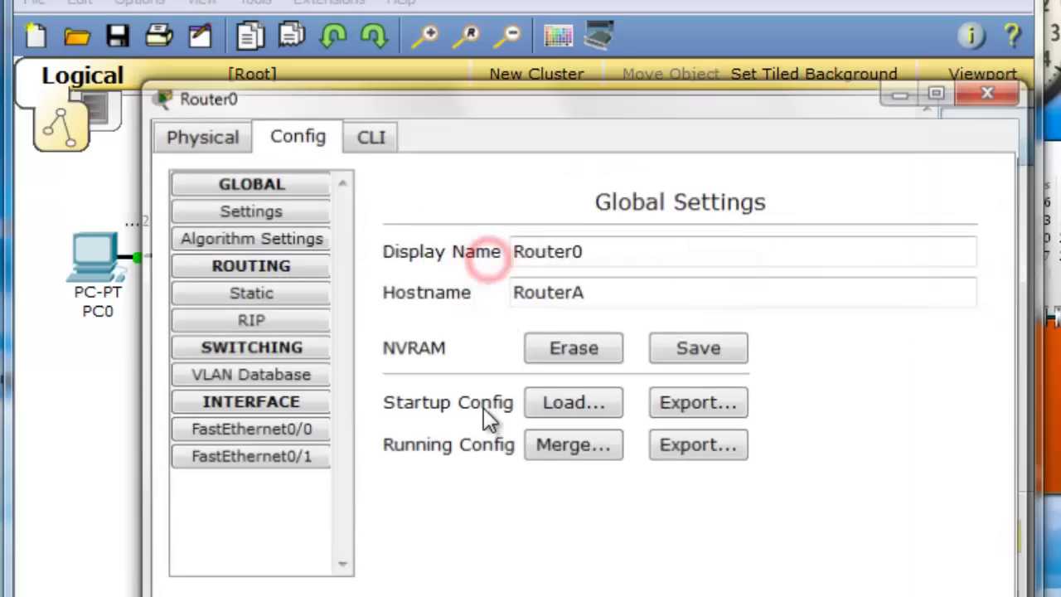
{"action": "left_click_drag", "start_coordinate": [544, 91], "coordinate": [538, 309]}
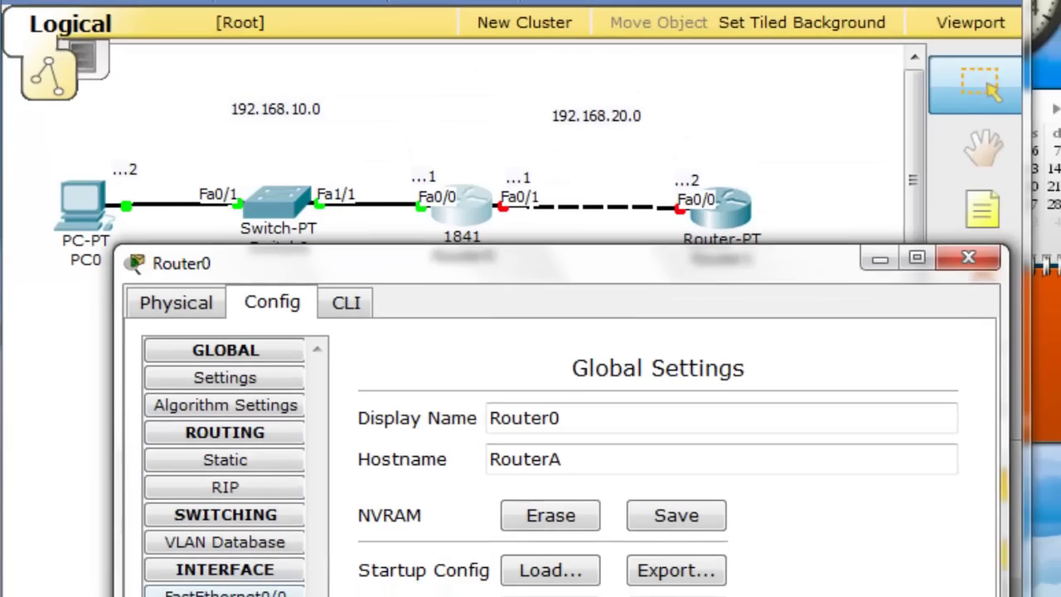
{"action": "left_click", "coordinate": [244, 549]}
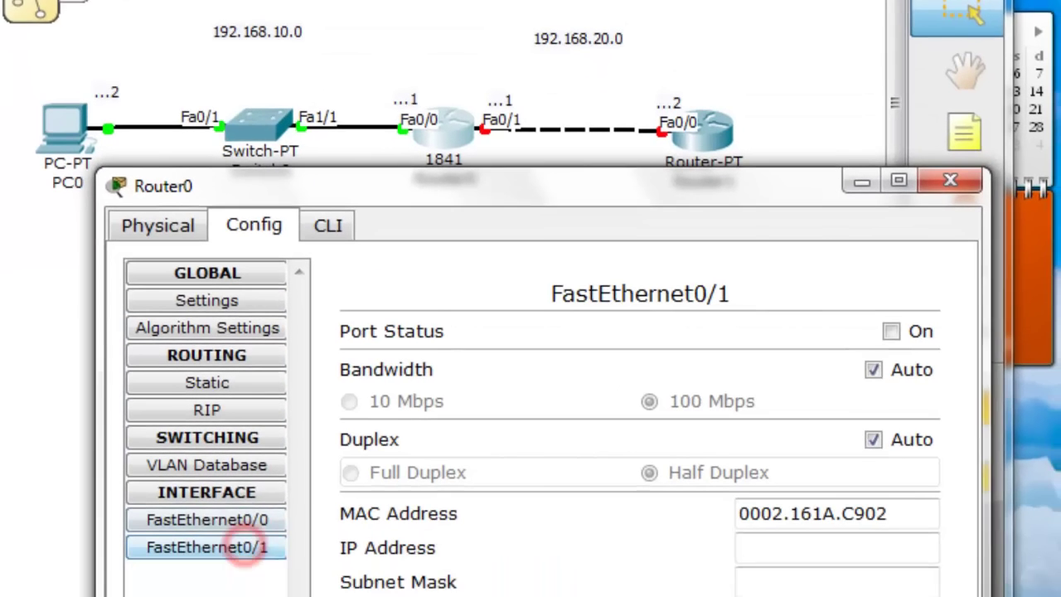
{"action": "left_click", "coordinate": [782, 521]}
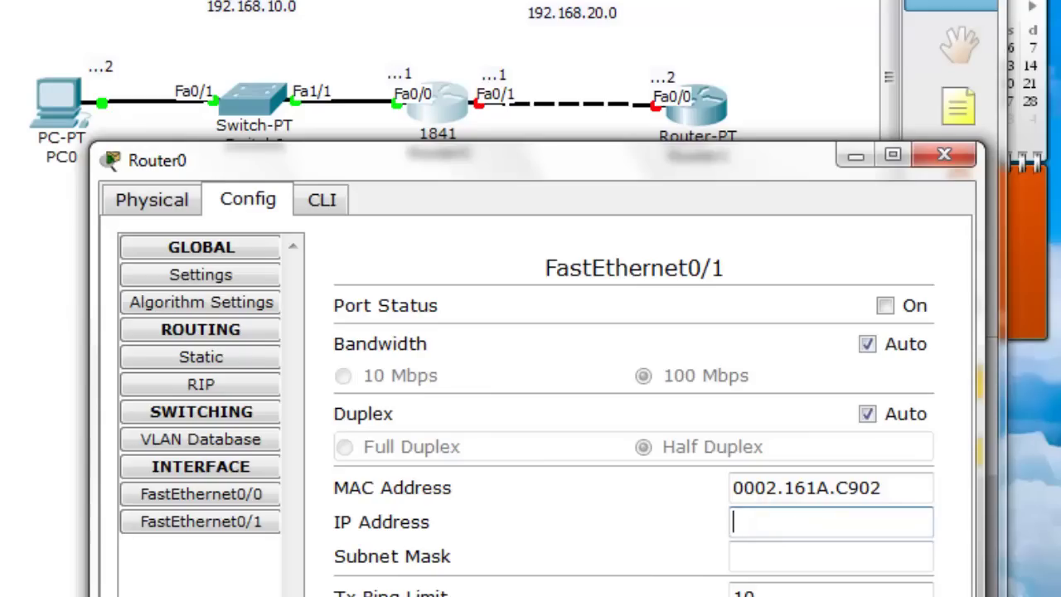
{"action": "type", "text": "192.168"}
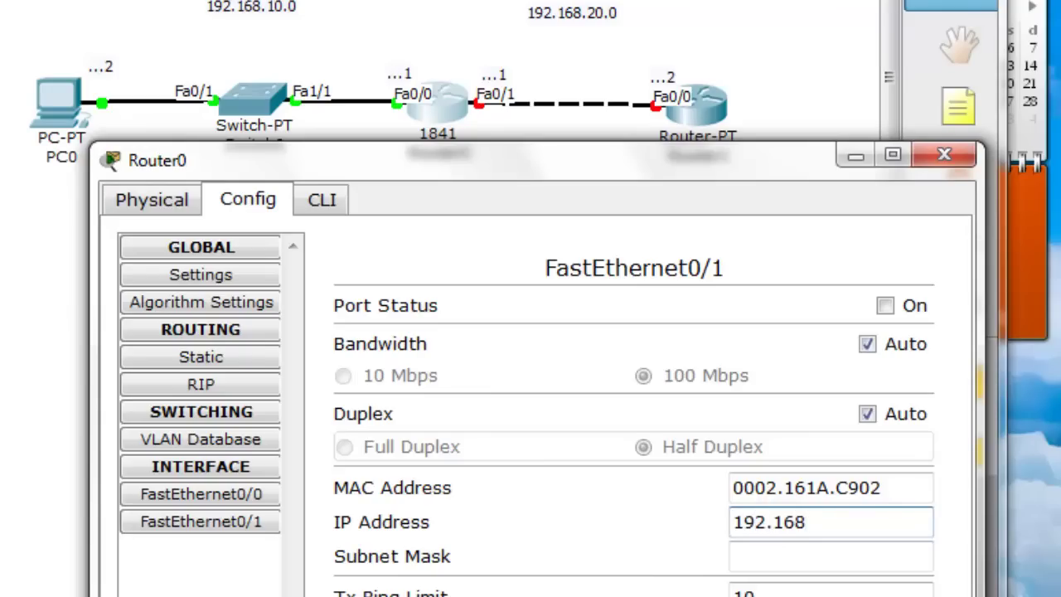
{"action": "type", "text": ".20.1"}
{"action": "key", "text": "Tab"}
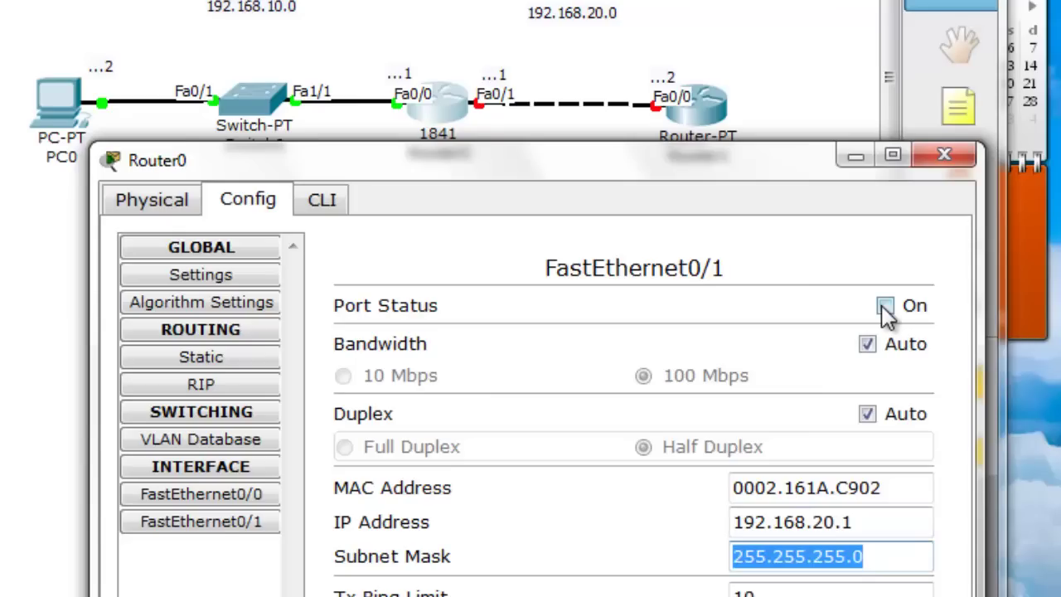
{"action": "left_click", "coordinate": [885, 306]}
{"action": "left_click", "coordinate": [943, 162]}
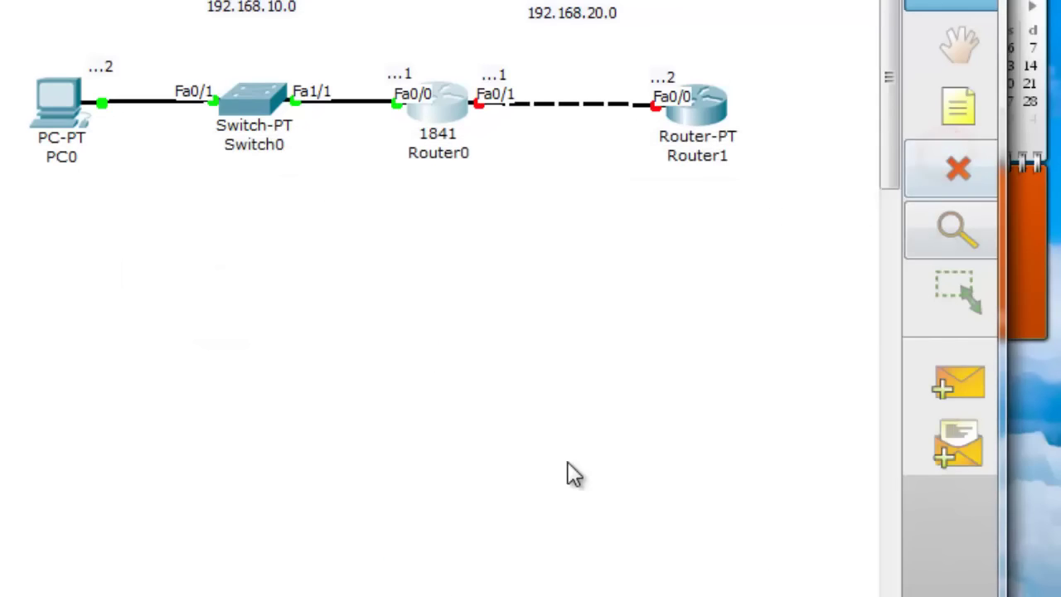
Give Router1's FastEthernet0/0 address 192.168.20.2, mask 255.255.255.0, and switch the port on
{"action": "left_click", "coordinate": [703, 104]}
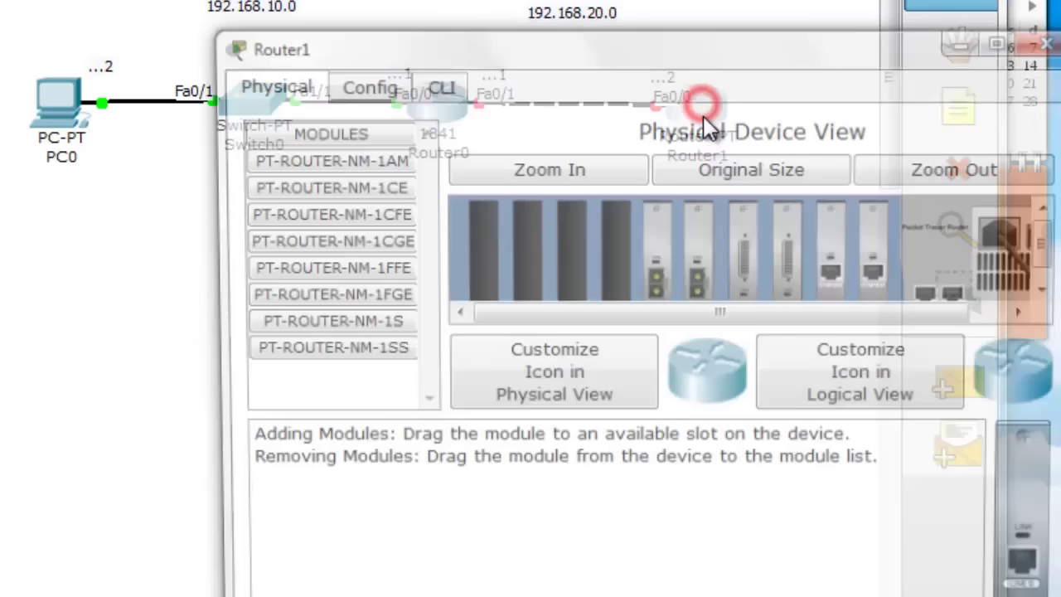
{"action": "left_click", "coordinate": [373, 86]}
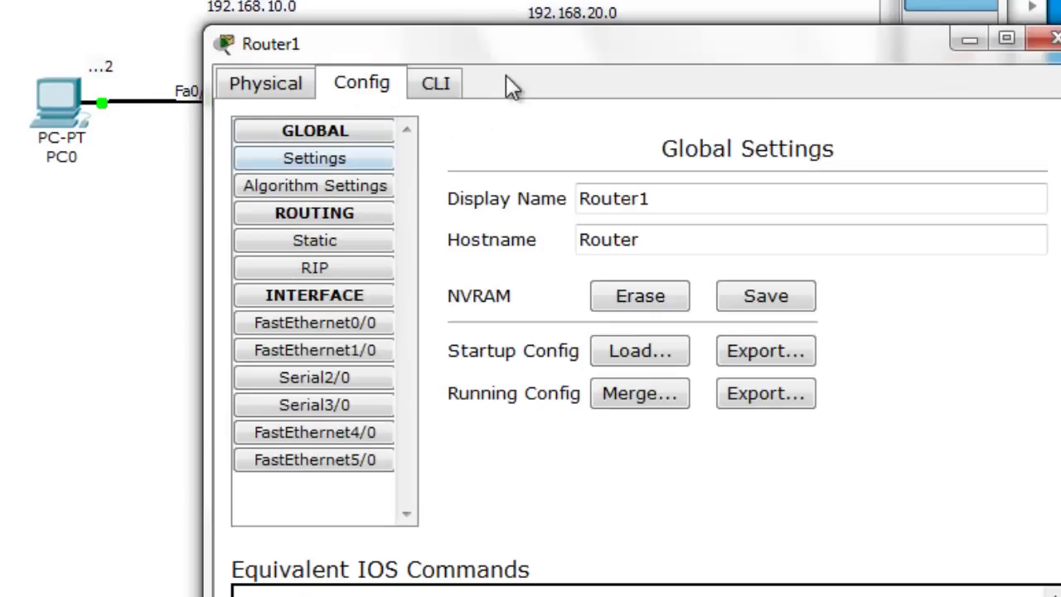
{"action": "left_click_drag", "start_coordinate": [563, 46], "coordinate": [577, 203]}
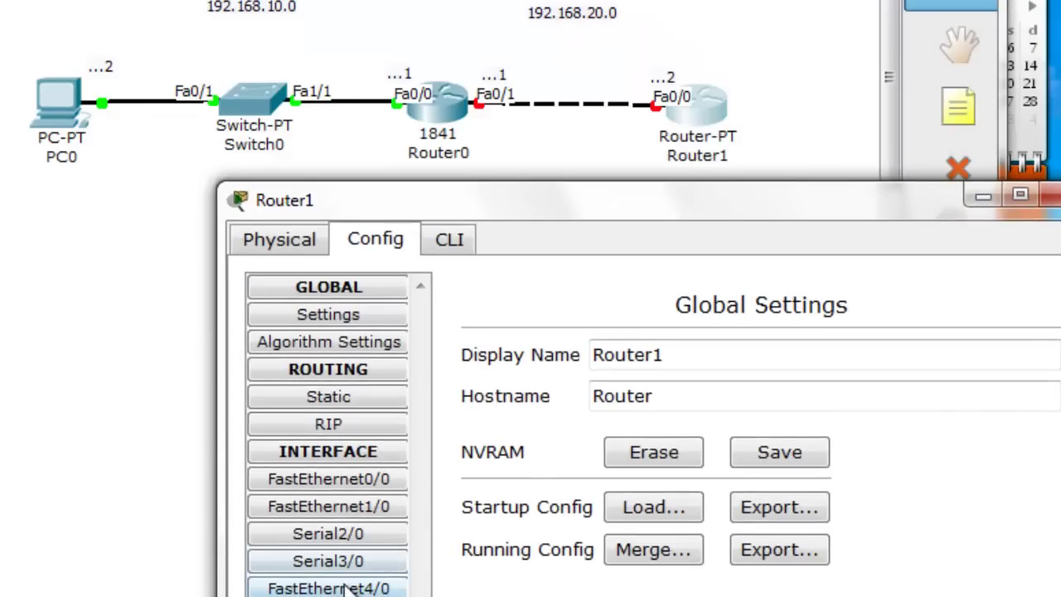
{"action": "left_click", "coordinate": [329, 482]}
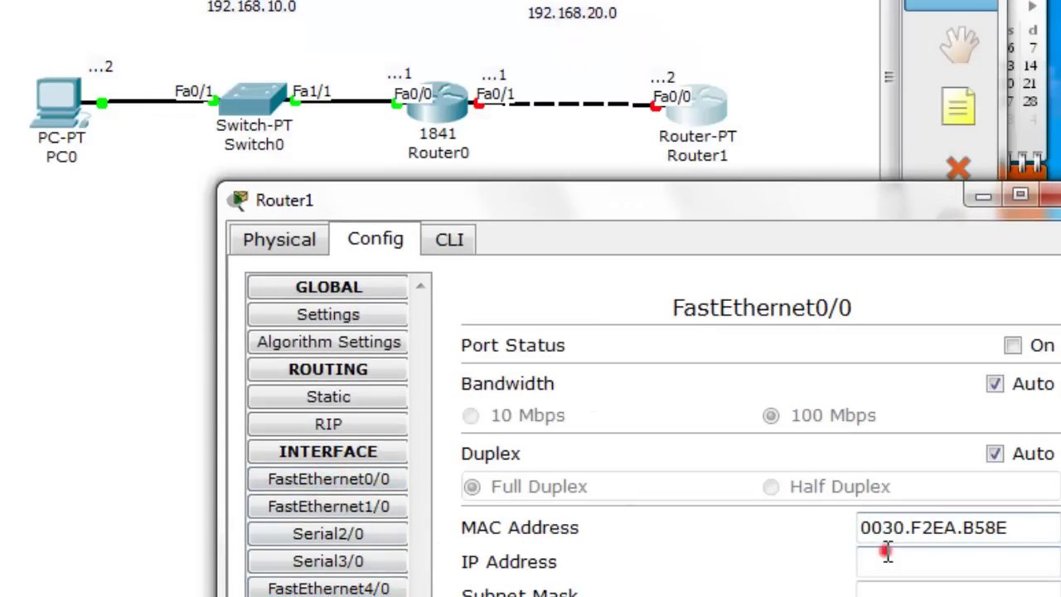
{"action": "left_click", "coordinate": [884, 556]}
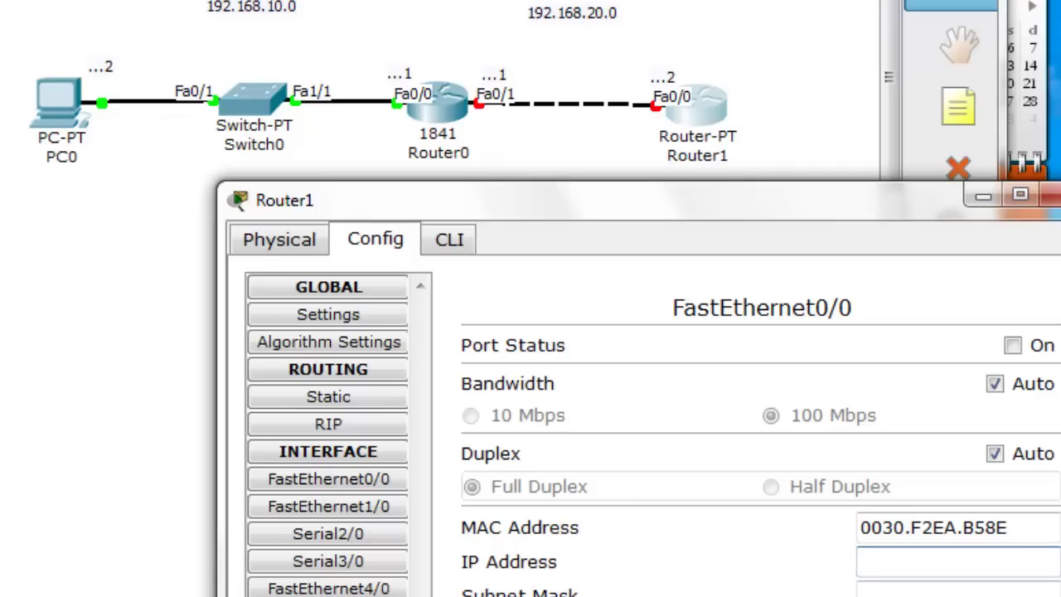
{"action": "type", "text": "192.168.20.2"}
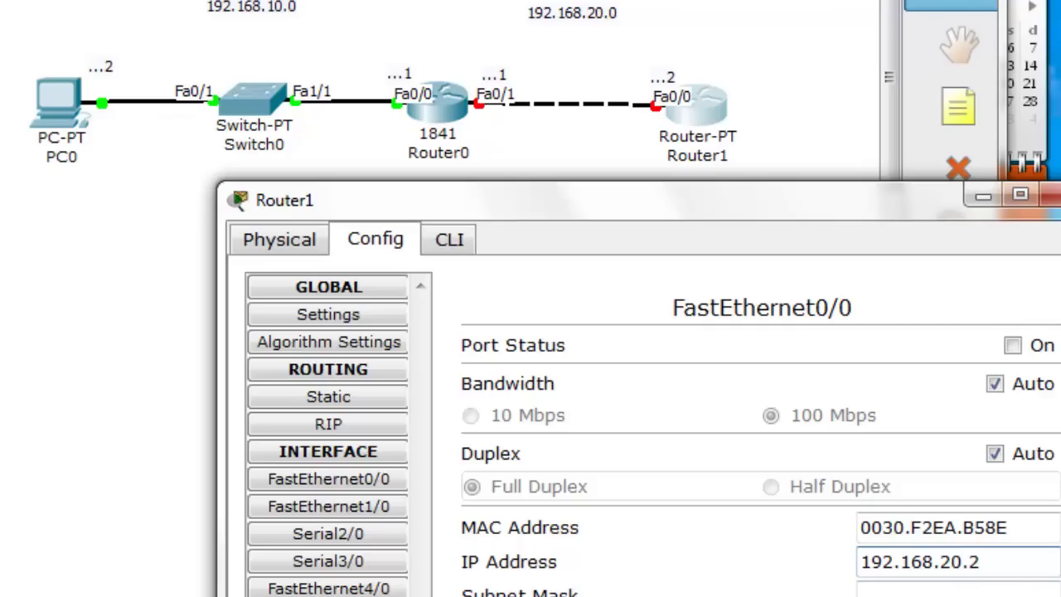
{"action": "key", "text": "Tab"}
{"action": "left_click", "coordinate": [1012, 345]}
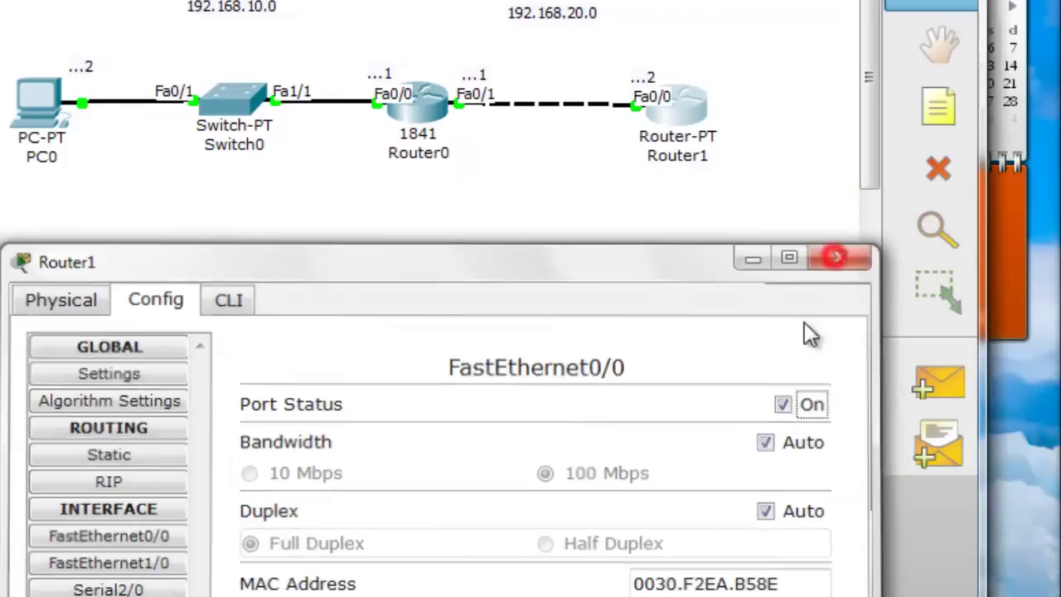
{"action": "left_click", "coordinate": [812, 247]}
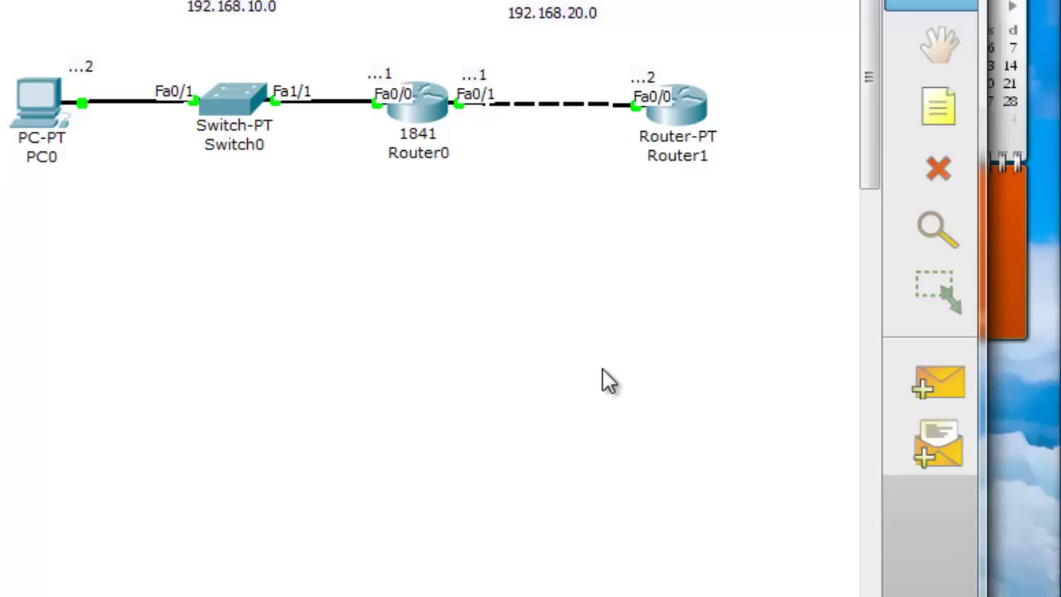
Open Router0's configuration window showing hostname RouterA
{"action": "mouse_move", "coordinate": [438, 147]}
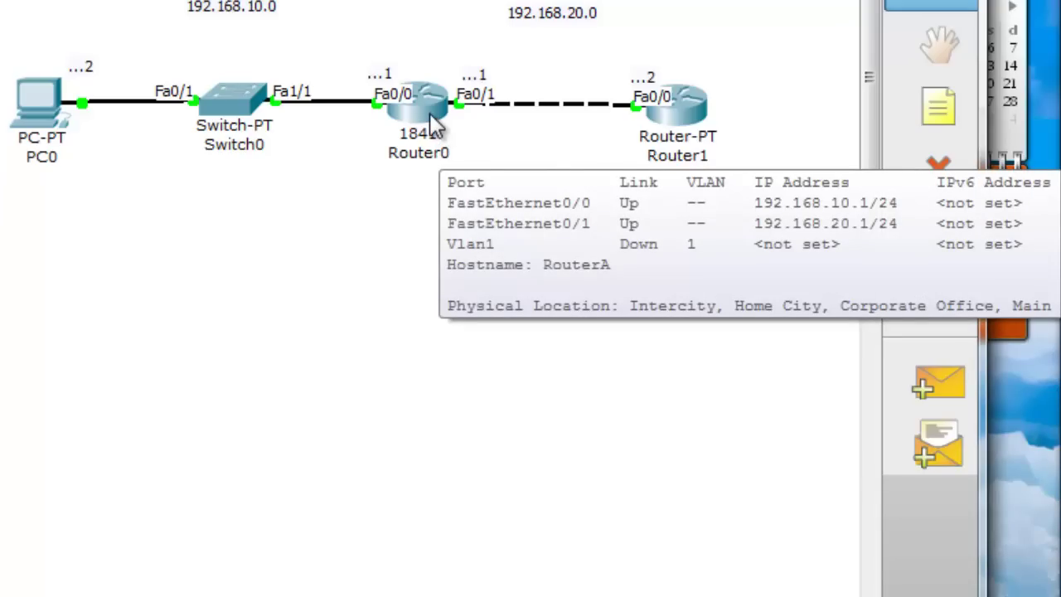
{"action": "left_click", "coordinate": [429, 113]}
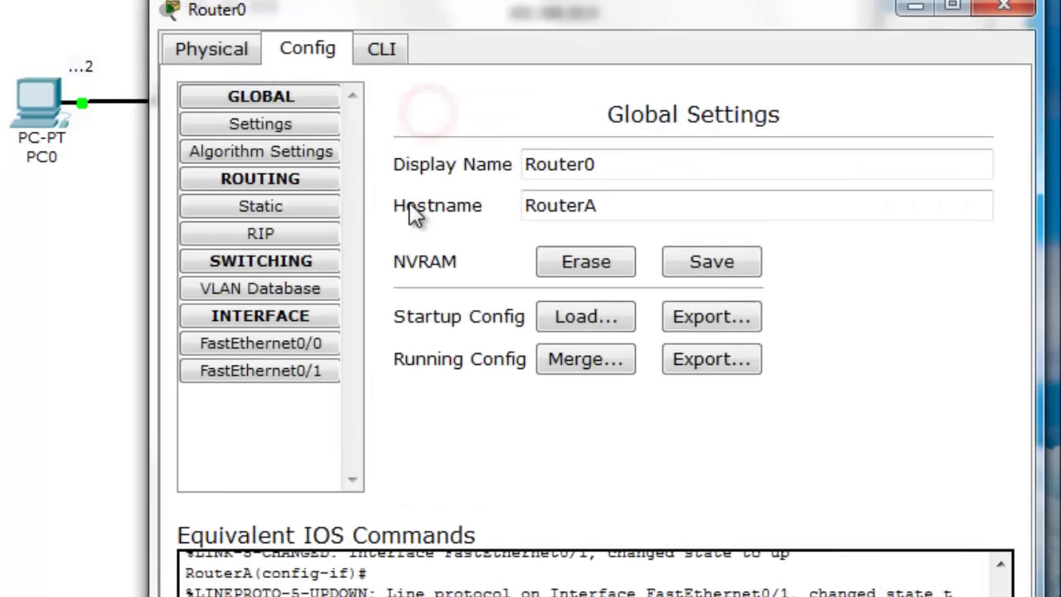
On Router0's CLI, enter configuration mode and start RIP with 'router rip'
{"action": "left_click", "coordinate": [390, 50]}
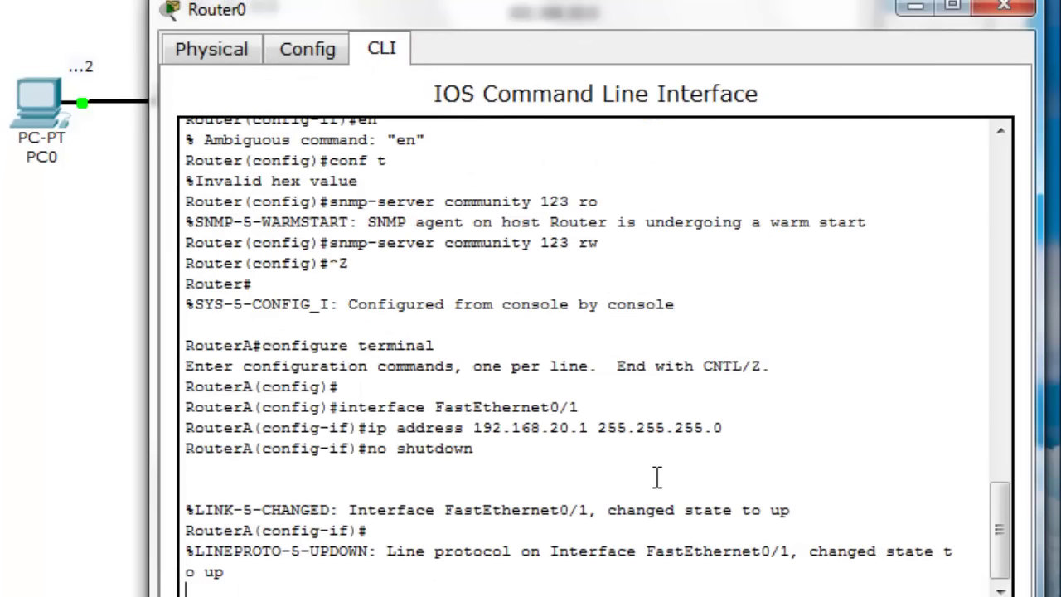
{"action": "key", "text": "Return"}
{"action": "type", "text": "en"}
{"action": "key", "text": "Return"}
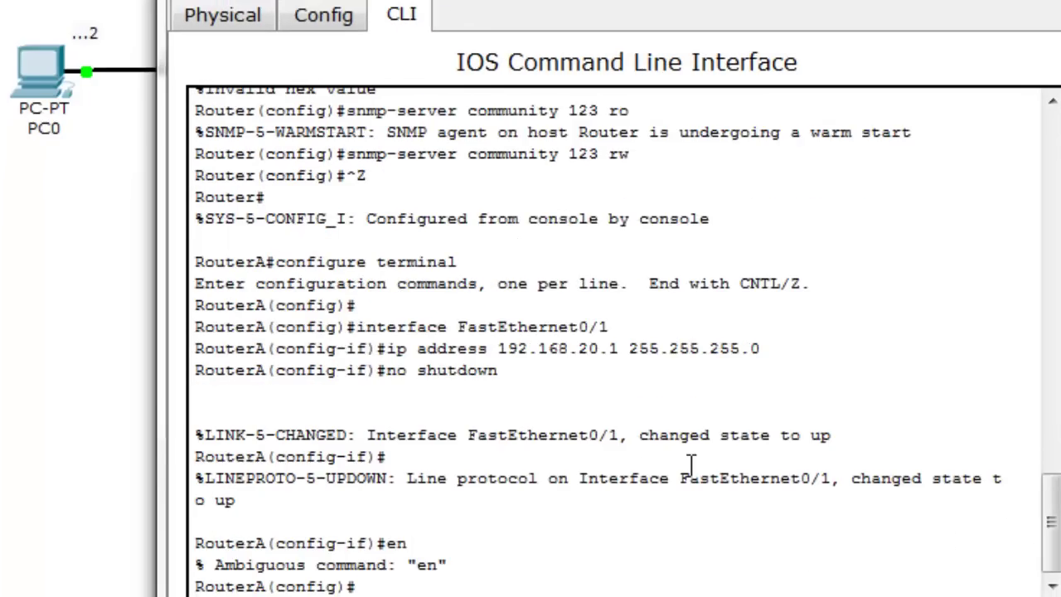
{"action": "type", "text": "conf t"}
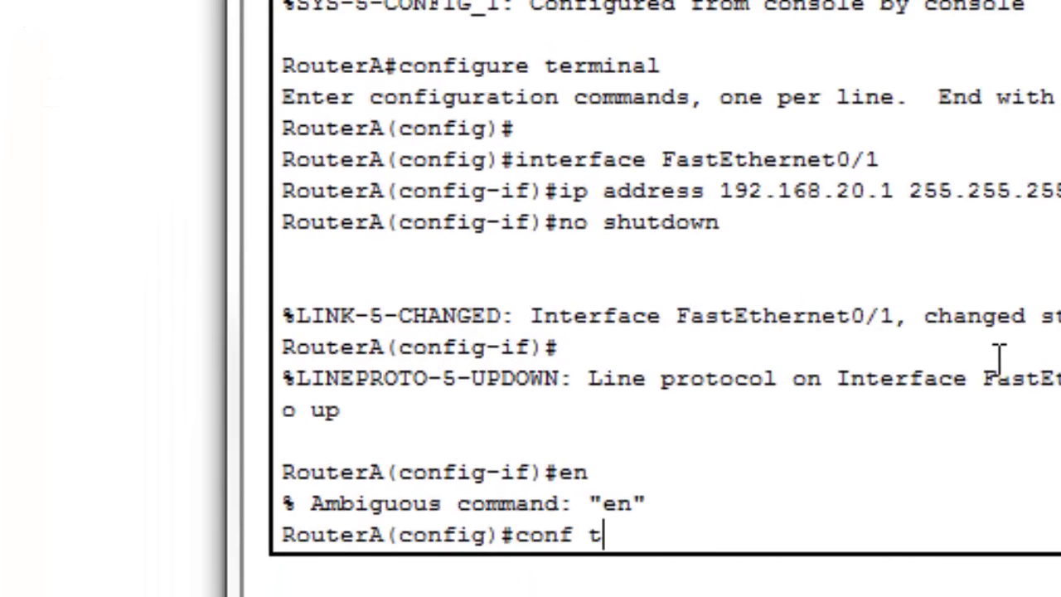
{"action": "key", "text": "Return"}
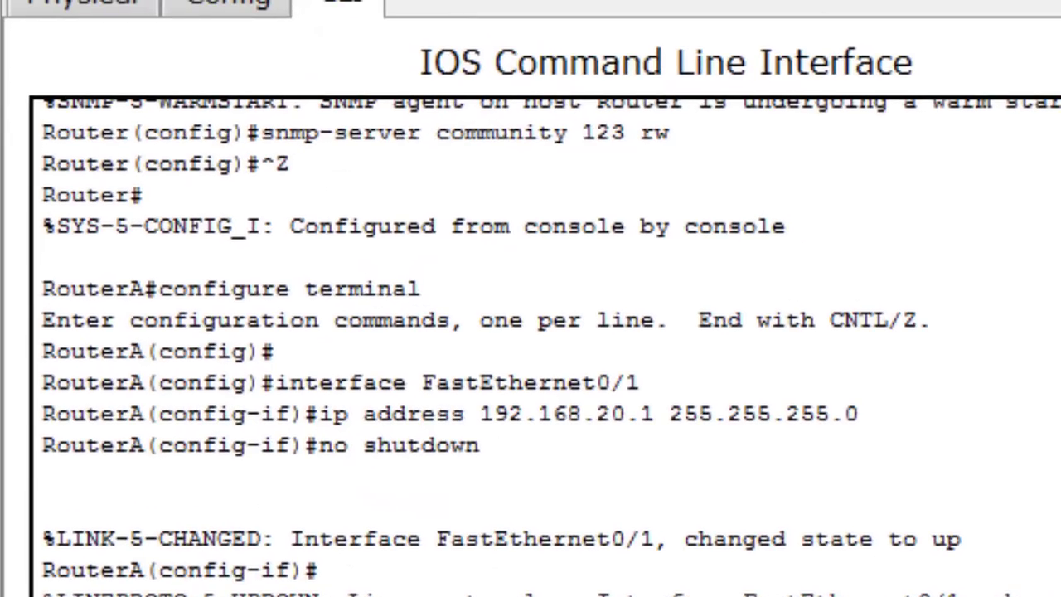
{"action": "type", "text": "router rip"}
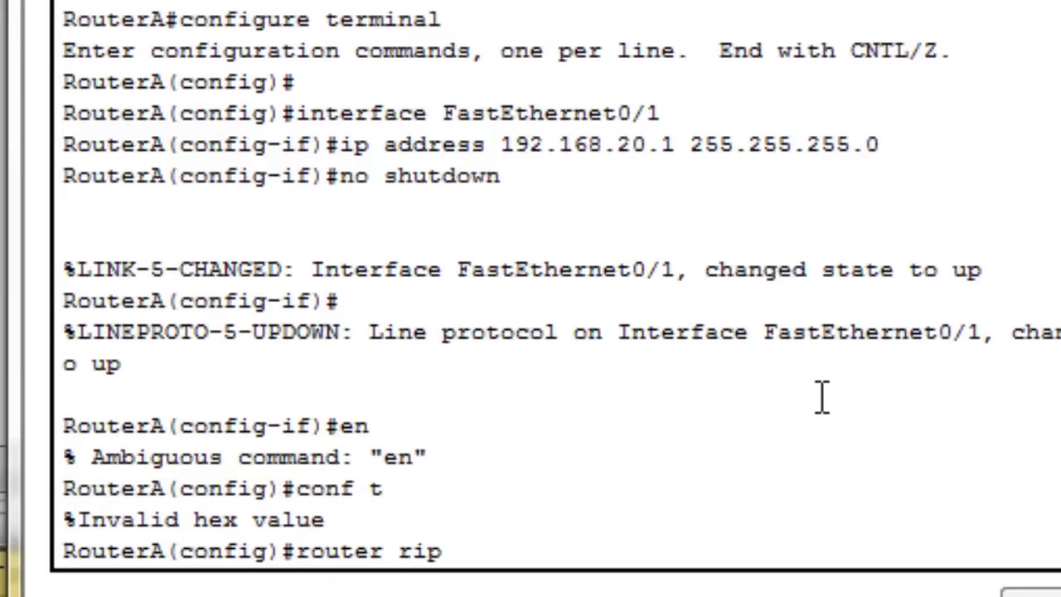
{"action": "key", "text": "Return"}
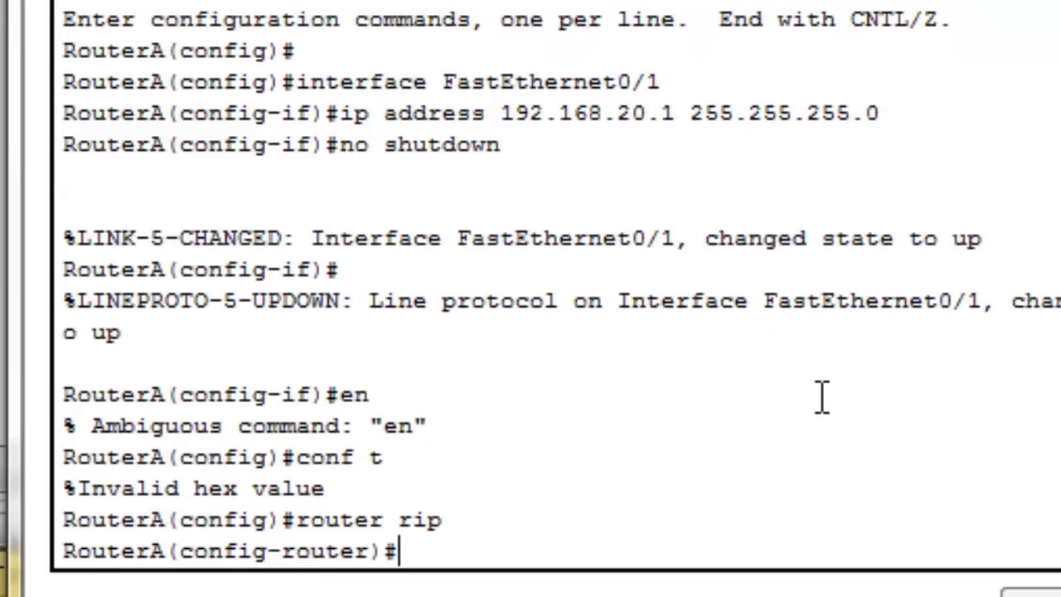
Add RIP networks 192.168.10.0 and 192.168.20.0, set version 2, and exit configuration
{"action": "type", "text": "19"}
{"action": "key", "text": "BackSpace"}
{"action": "key", "text": "BackSpace"}
{"action": "type", "text": "network"}
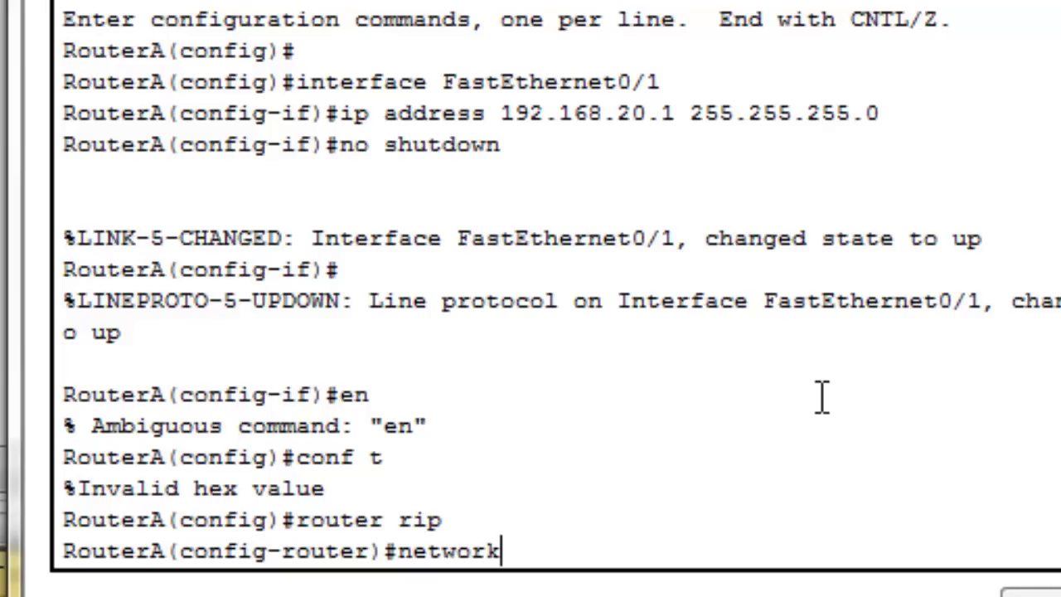
{"action": "type", "text": " 192."}
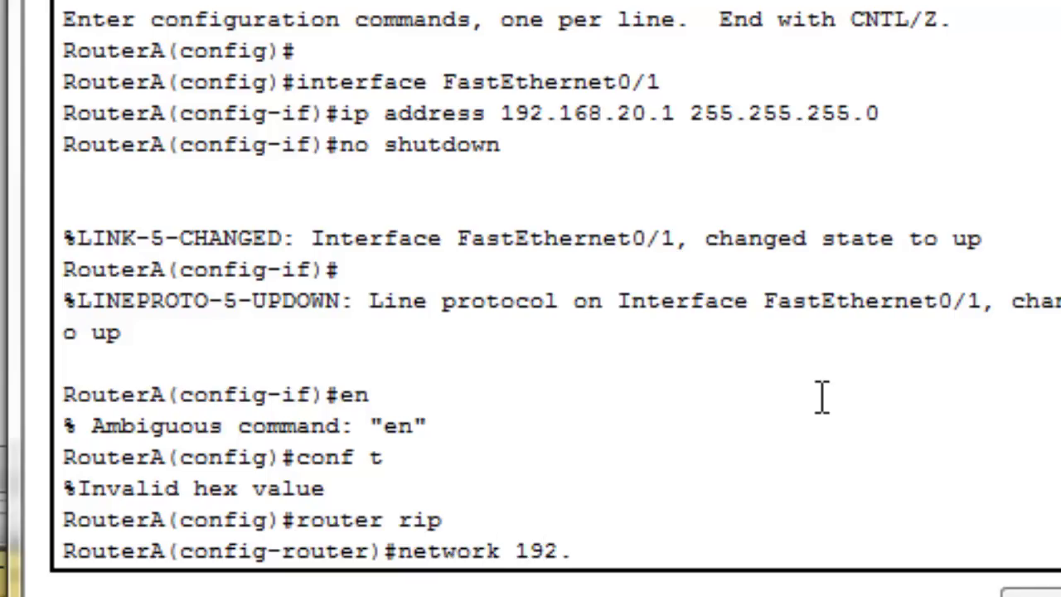
{"action": "type", "text": "168.10."}
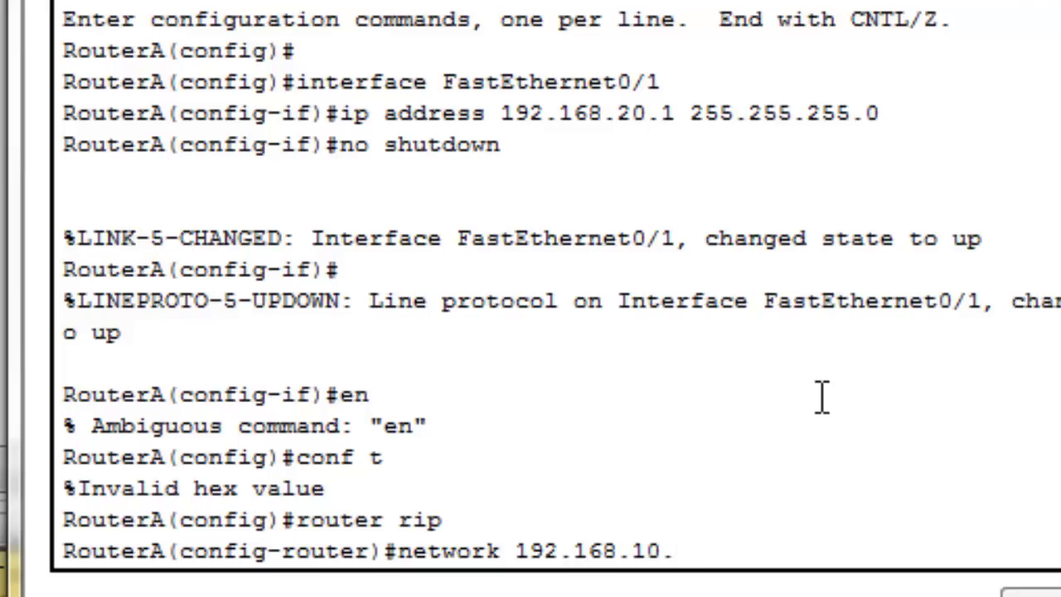
{"action": "type", "text": "0"}
{"action": "key", "text": "Return"}
{"action": "type", "text": "nfig-router)#n"}
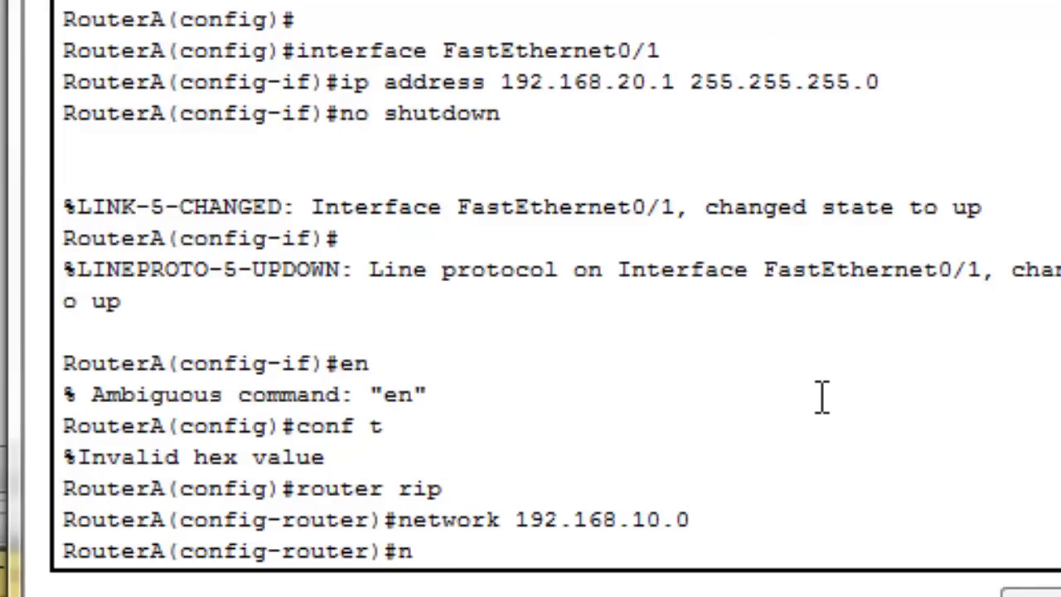
{"action": "type", "text": "etwork 1"}
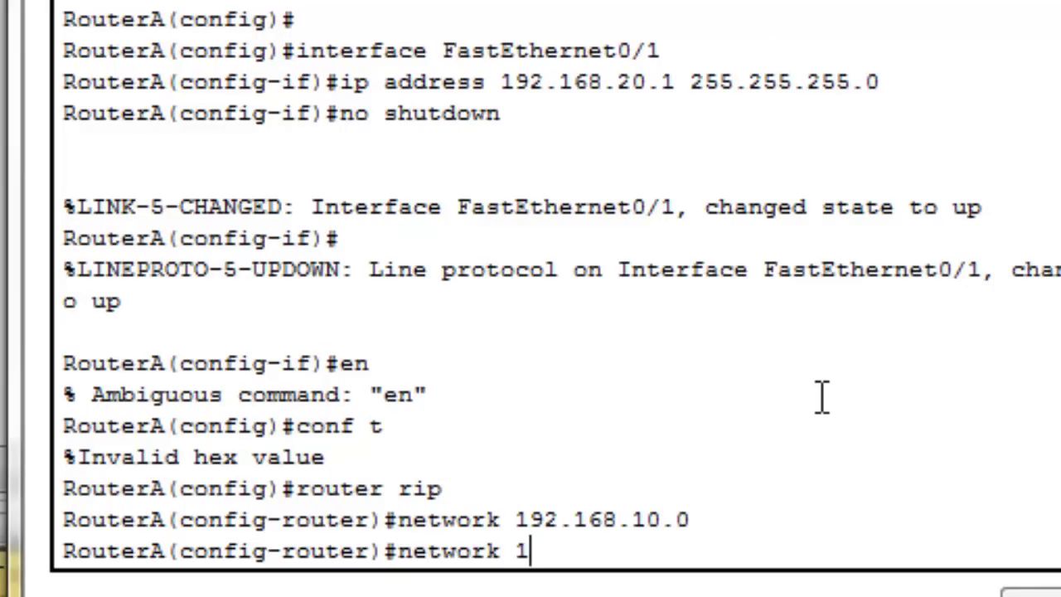
{"action": "type", "text": "92.168."}
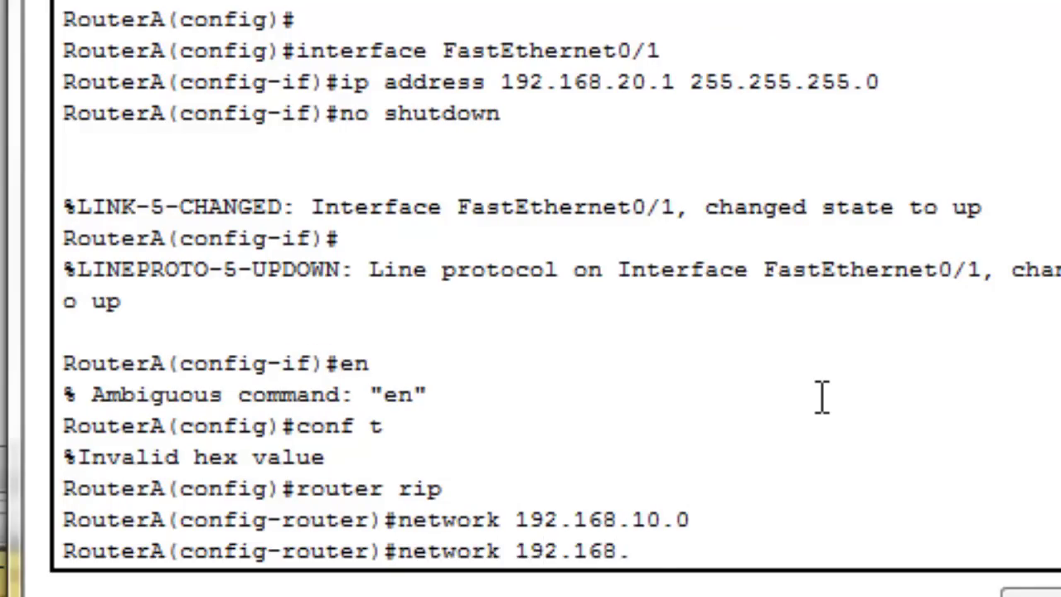
{"action": "type", "text": "20.0"}
{"action": "key", "text": "Return"}
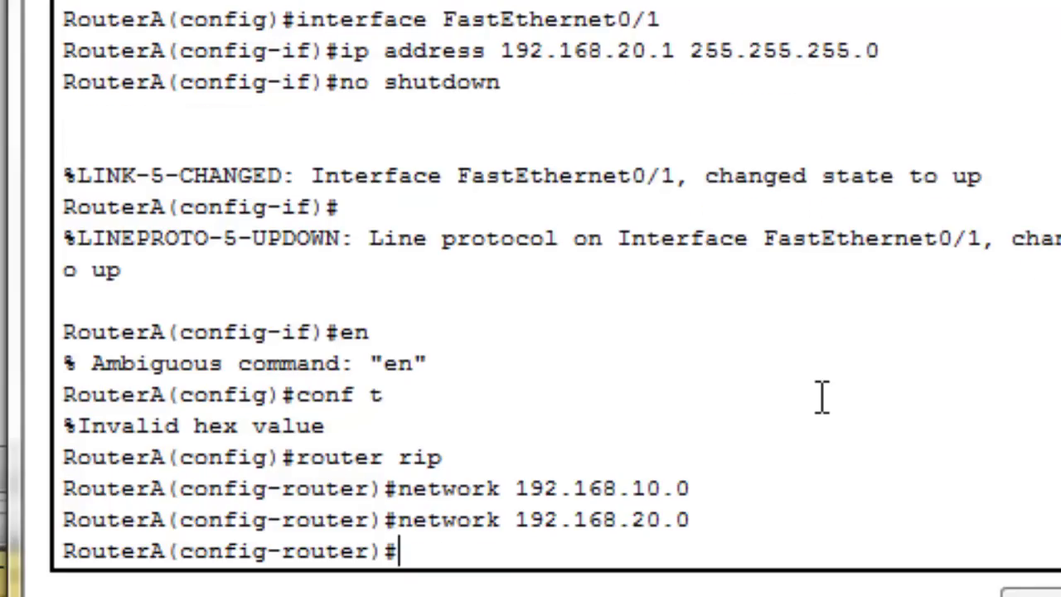
{"action": "type", "text": "version 2"}
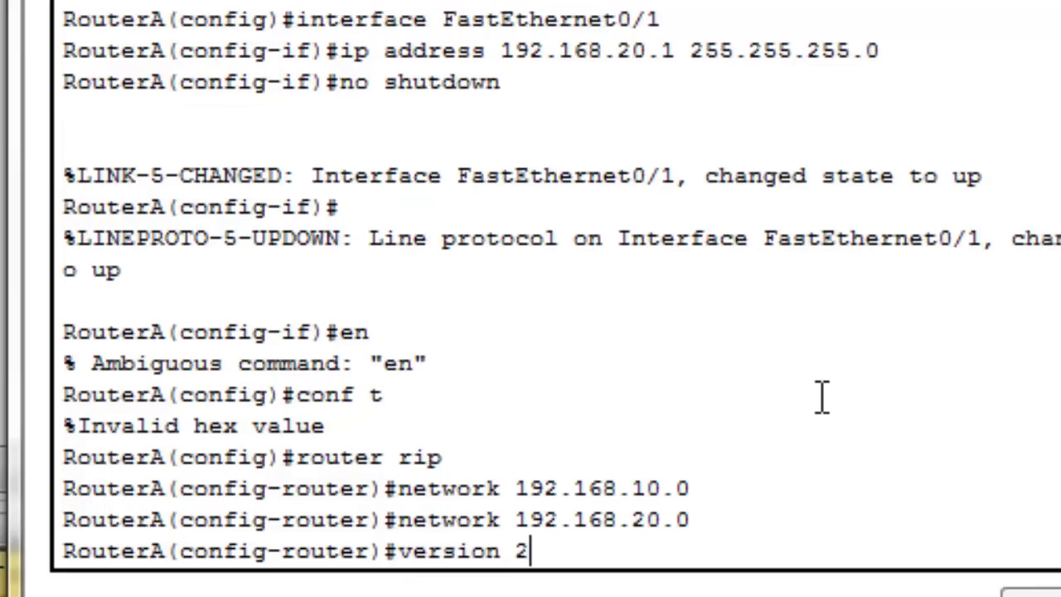
{"action": "key", "text": "Return"}
{"action": "key", "text": "ctrl+z"}
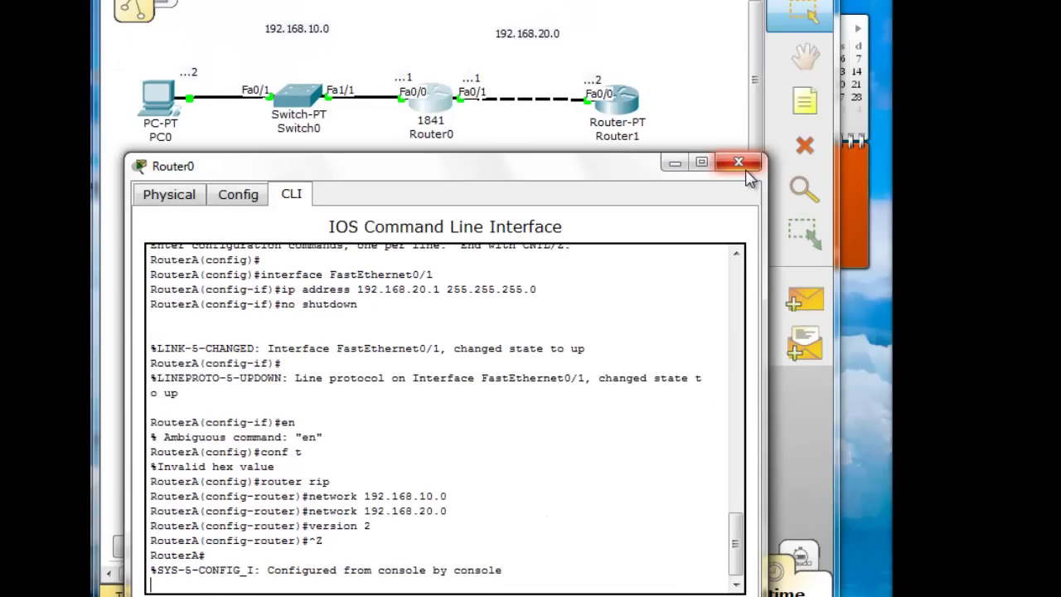
{"action": "left_click", "coordinate": [744, 169]}
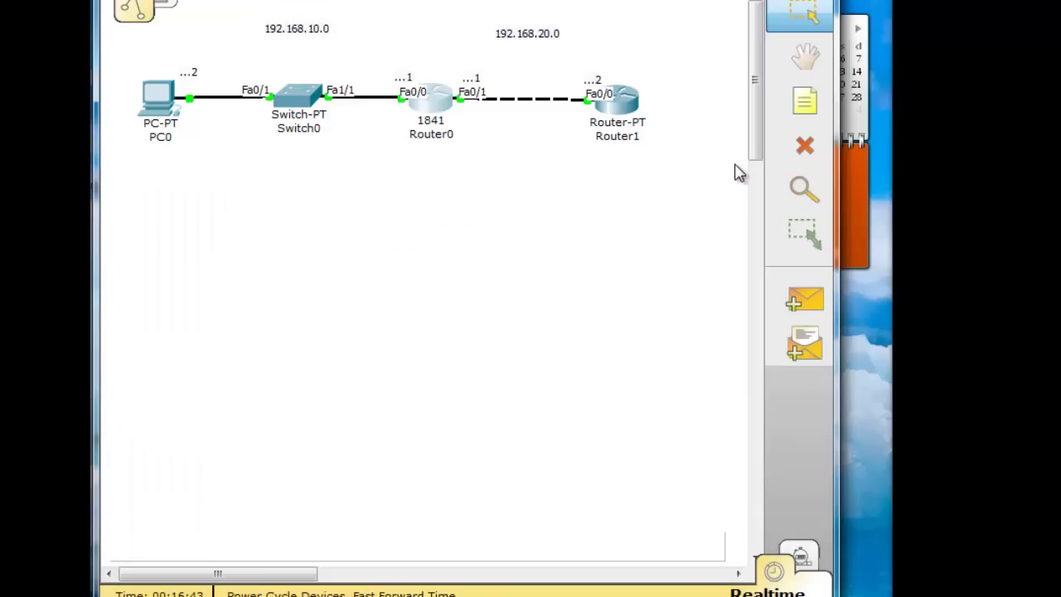
{"action": "left_click", "coordinate": [620, 99]}
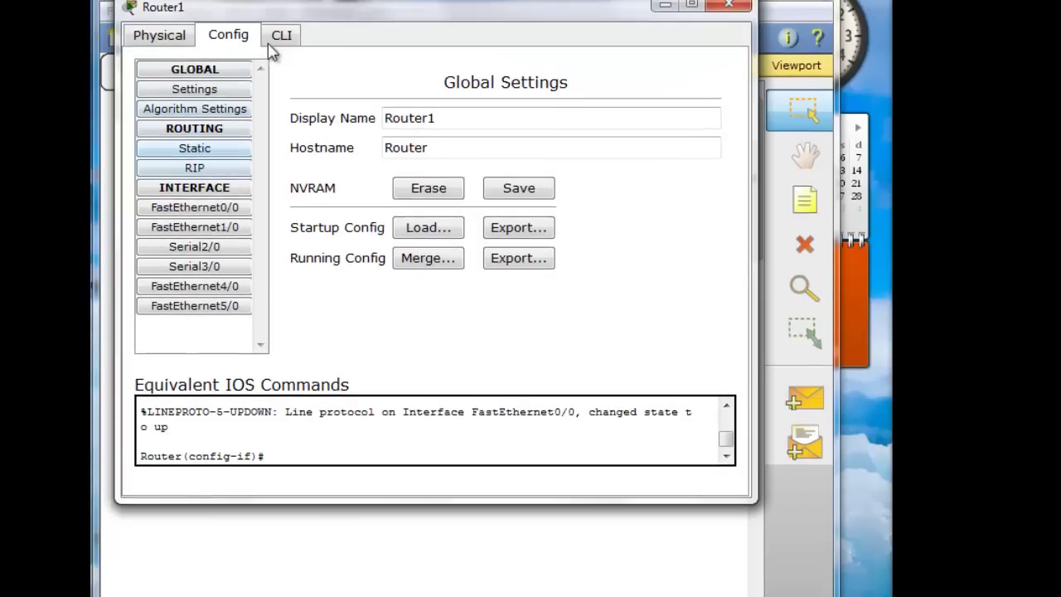
On Router1's CLI, enter configuration mode and start RIP with 'router rip'
{"action": "left_click", "coordinate": [277, 65]}
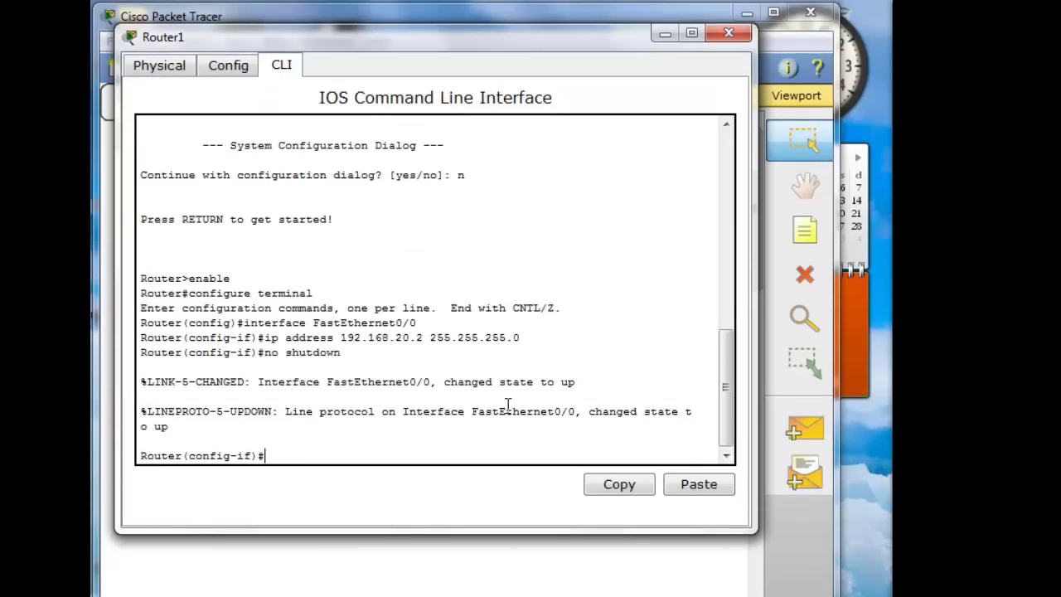
{"action": "type", "text": "en"}
{"action": "key", "text": "Return"}
{"action": "type", "text": "config)#conf"}
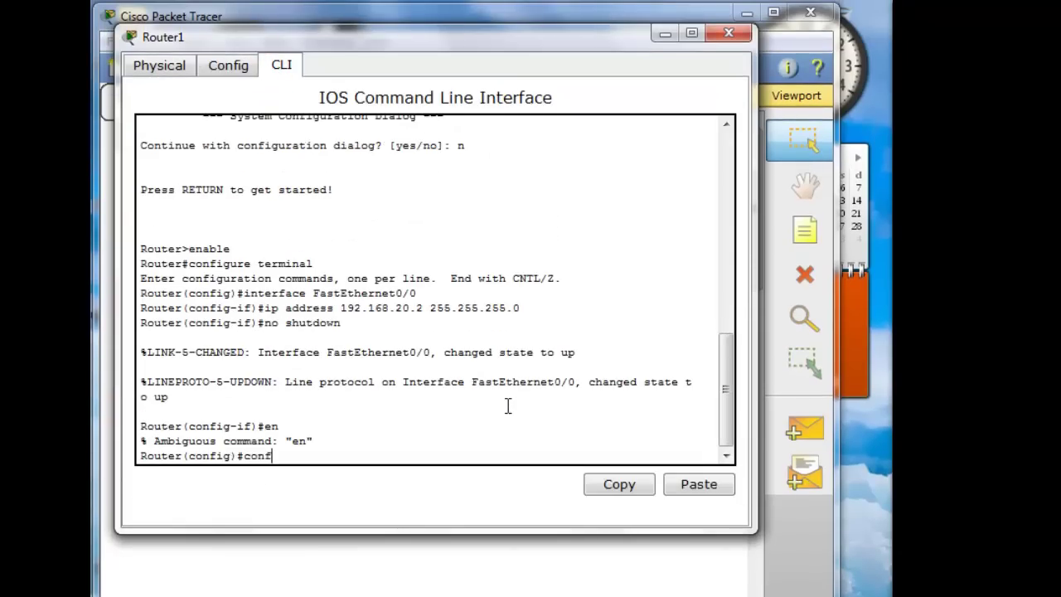
{"action": "type", "text": " t"}
{"action": "key", "text": "Return"}
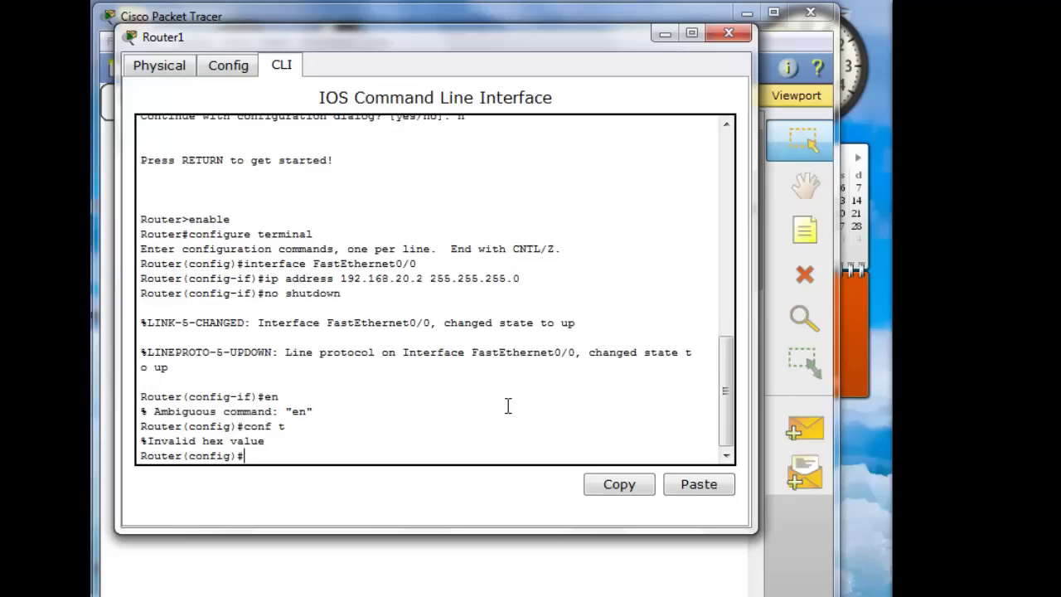
{"action": "left_click_drag", "start_coordinate": [534, 41], "coordinate": [540, 336]}
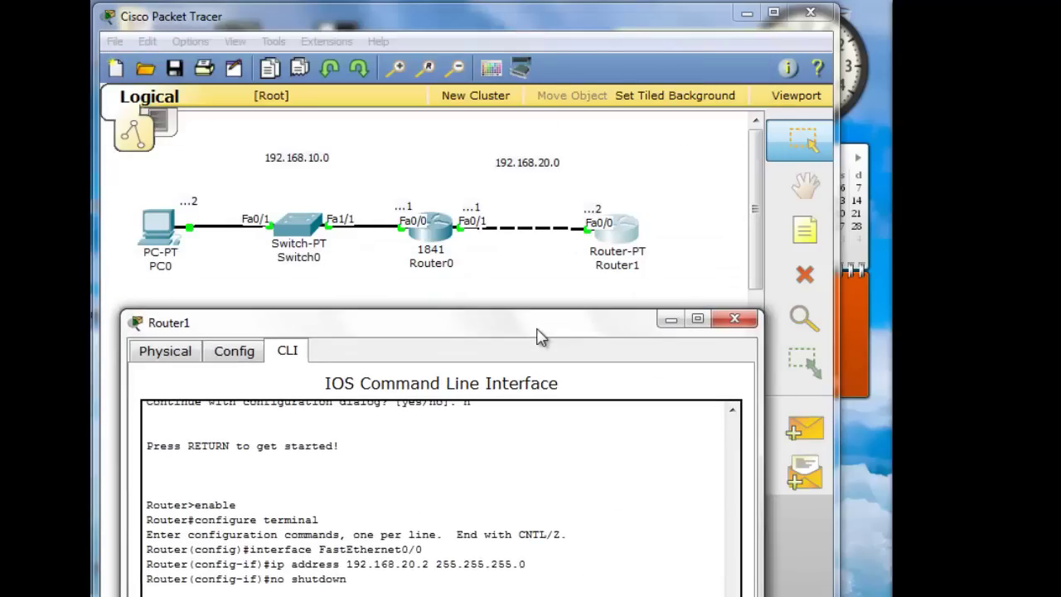
{"action": "type", "text": "rou"}
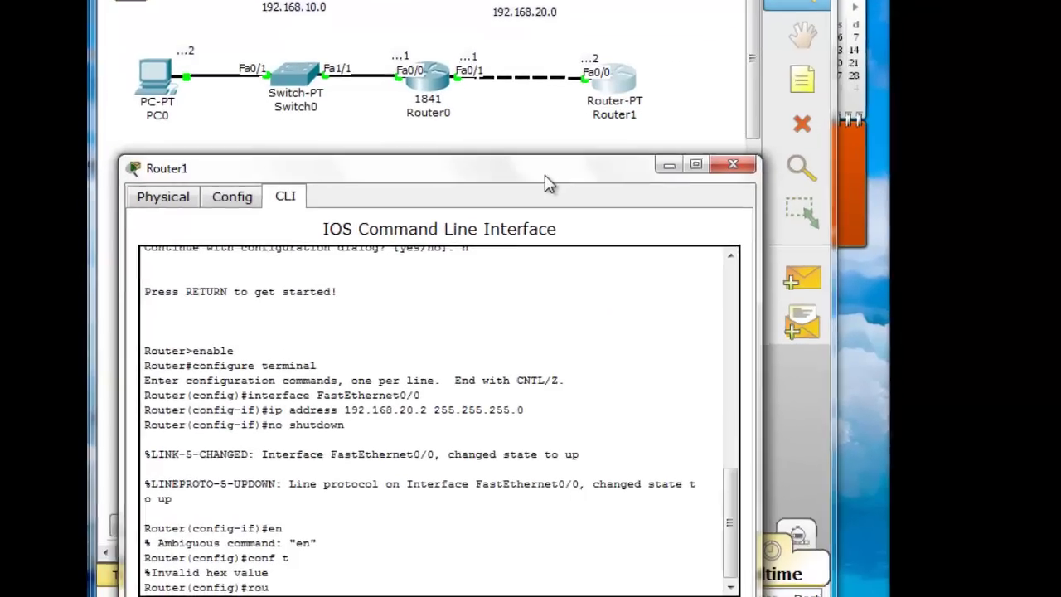
{"action": "type", "text": "ter rip"}
{"action": "key", "text": "Return"}
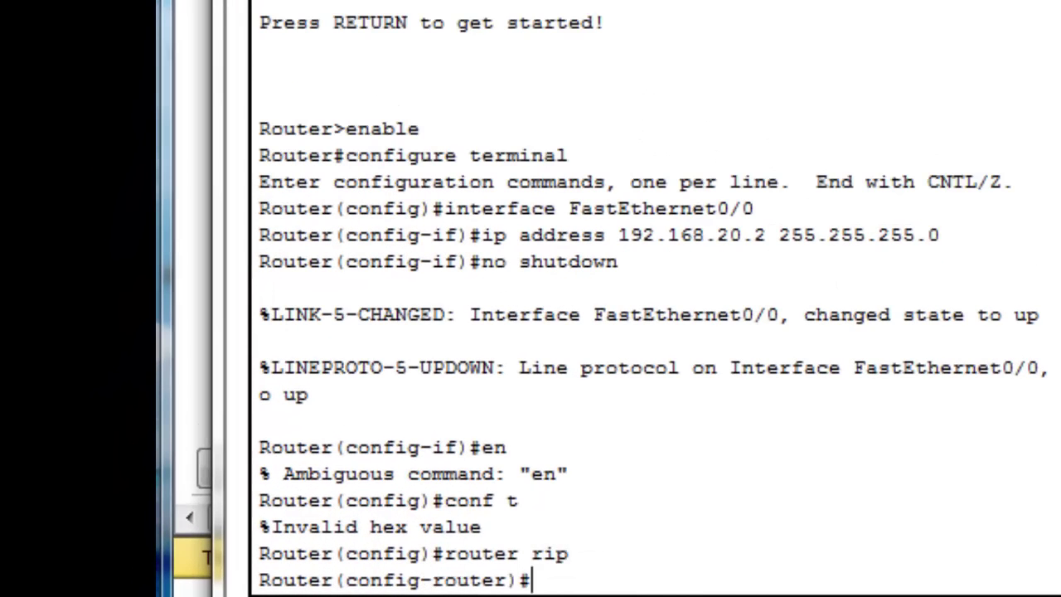
Add RIP network 192.168.20.0, set version 2, and exit configuration mode
{"action": "type", "text": "network"}
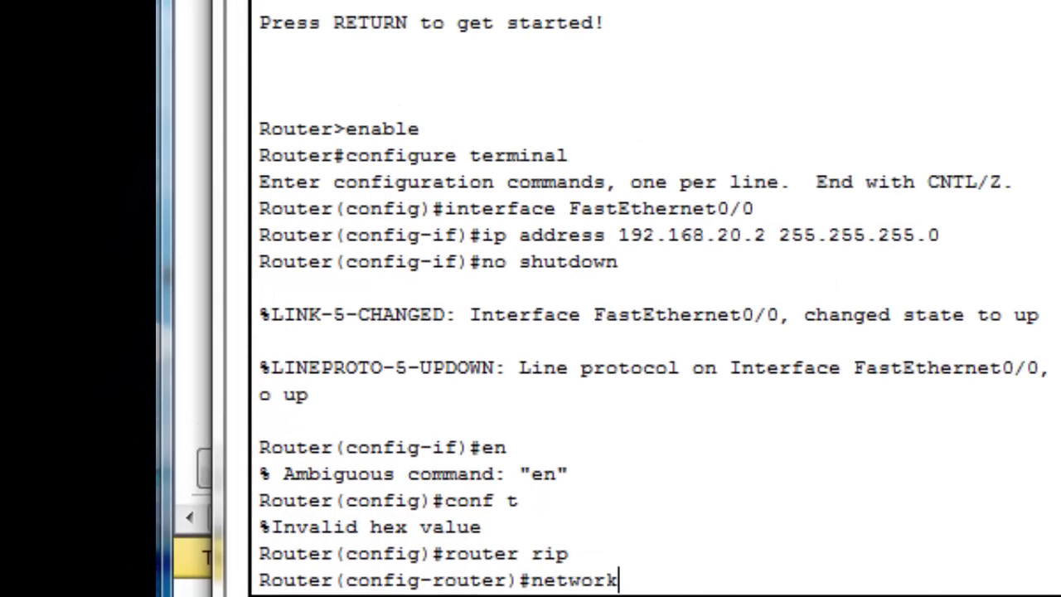
{"action": "type", "text": " 192.168.20.0"}
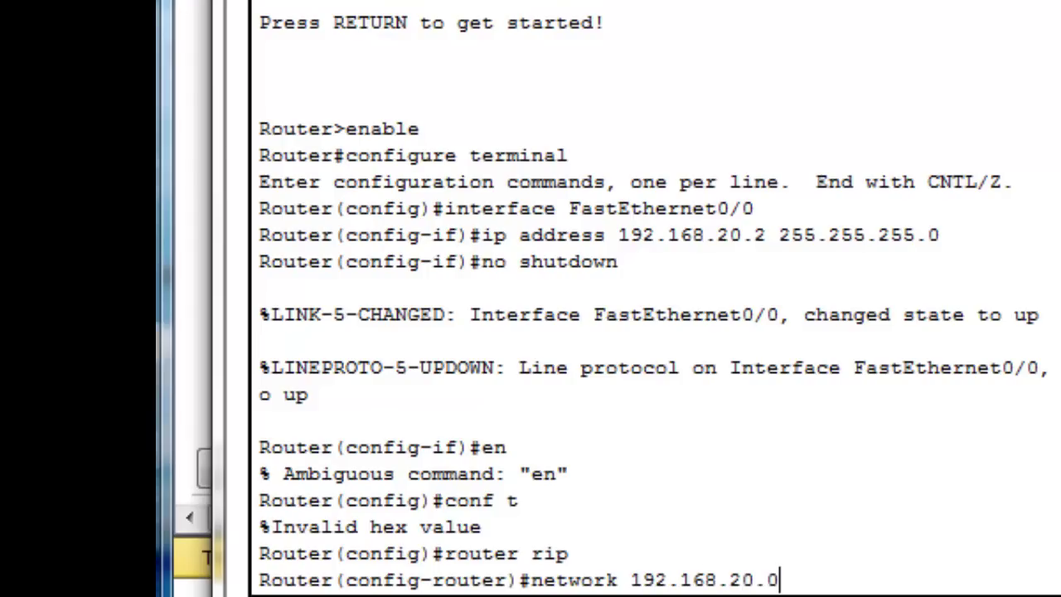
{"action": "key", "text": "Return"}
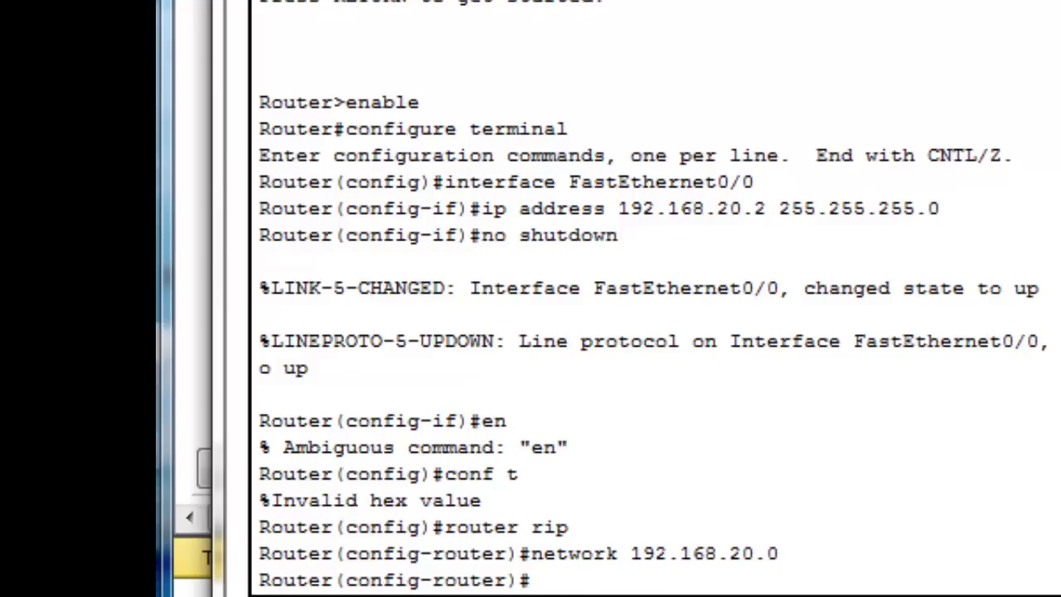
{"action": "type", "text": "network"}
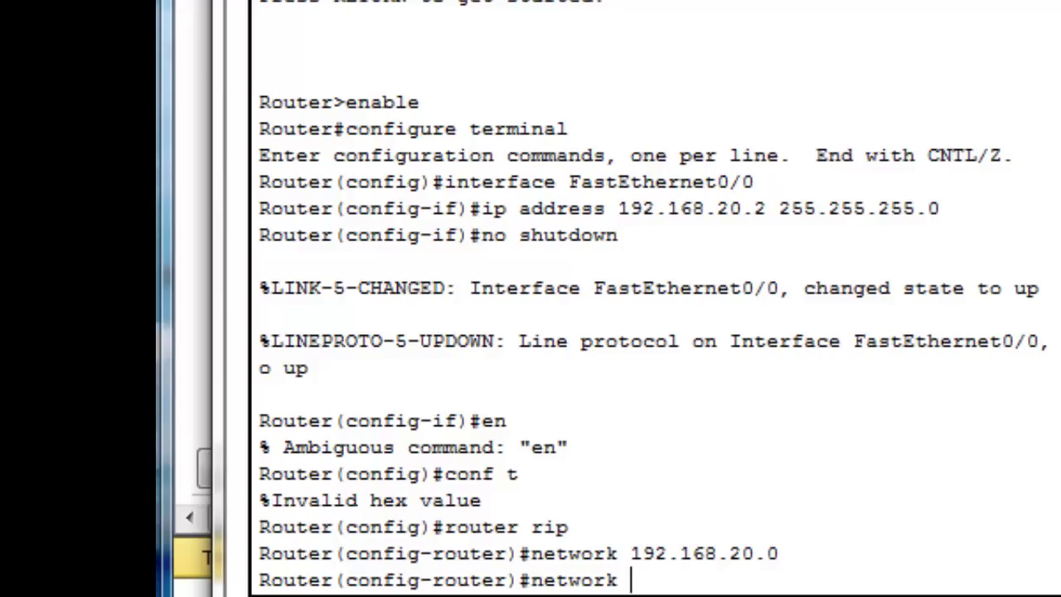
{"action": "key", "text": "BackSpace"}
{"action": "key", "text": "BackSpace"}
{"action": "key", "text": "BackSpace"}
{"action": "key", "text": "BackSpace"}
{"action": "key", "text": "BackSpace"}
{"action": "key", "text": "BackSpace"}
{"action": "key", "text": "BackSpace"}
{"action": "type", "text": "version 2"}
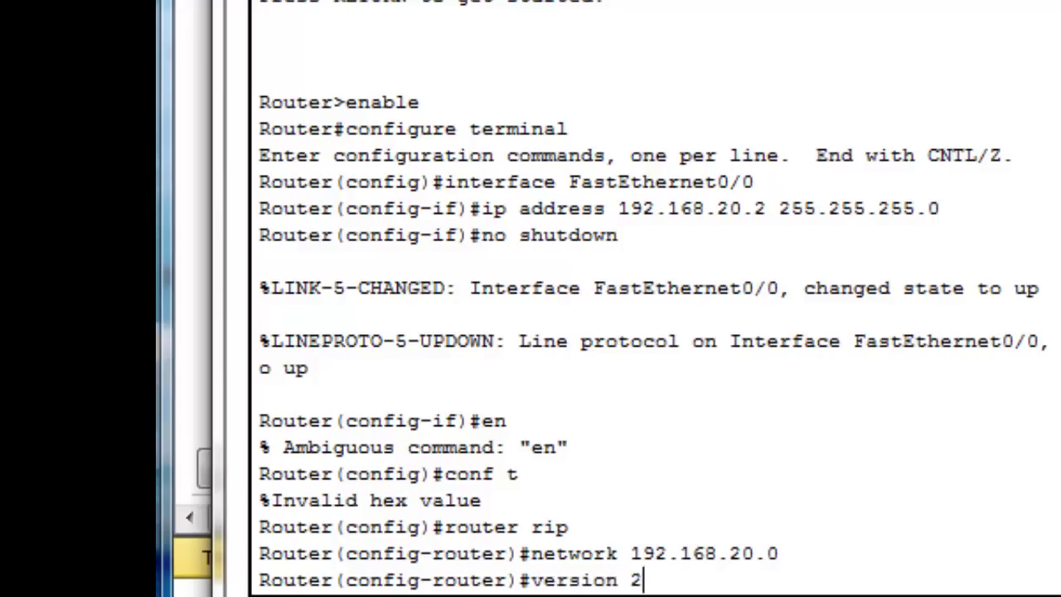
{"action": "key", "text": "Return"}
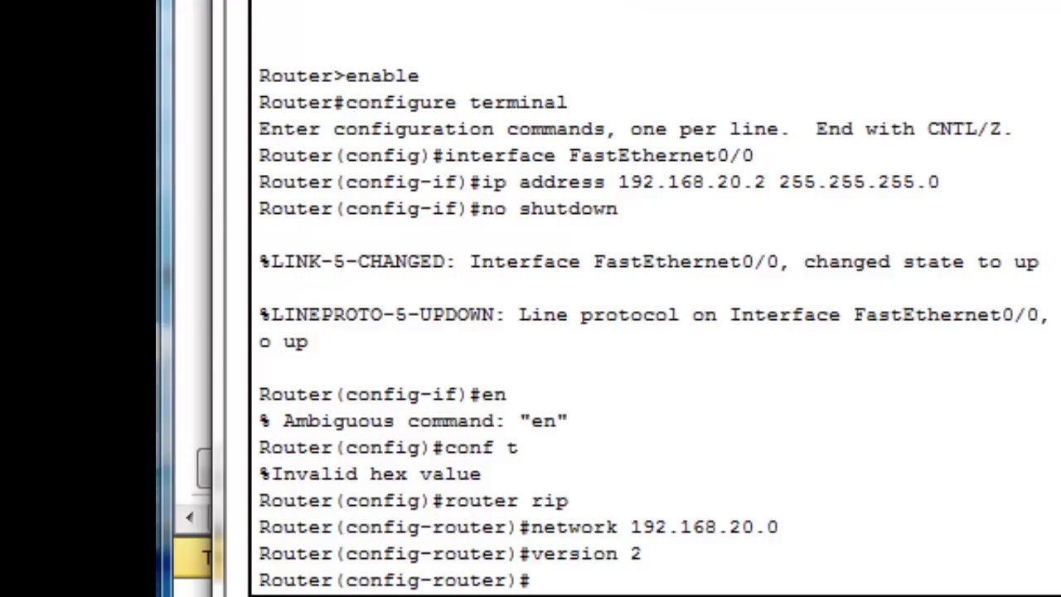
{"action": "key", "text": "ctrl+z"}
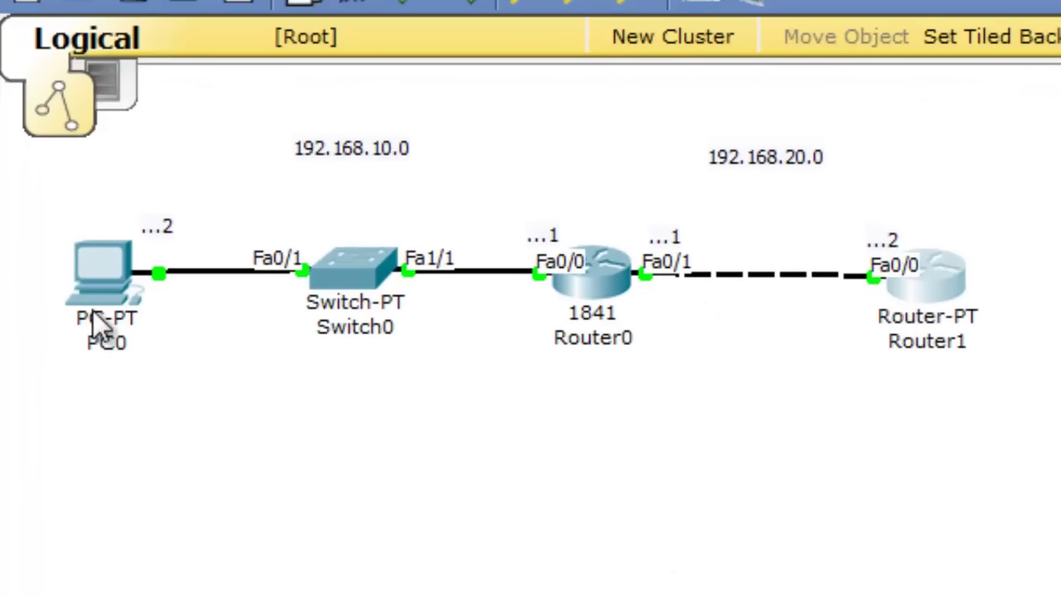
{"action": "left_click", "coordinate": [954, 287]}
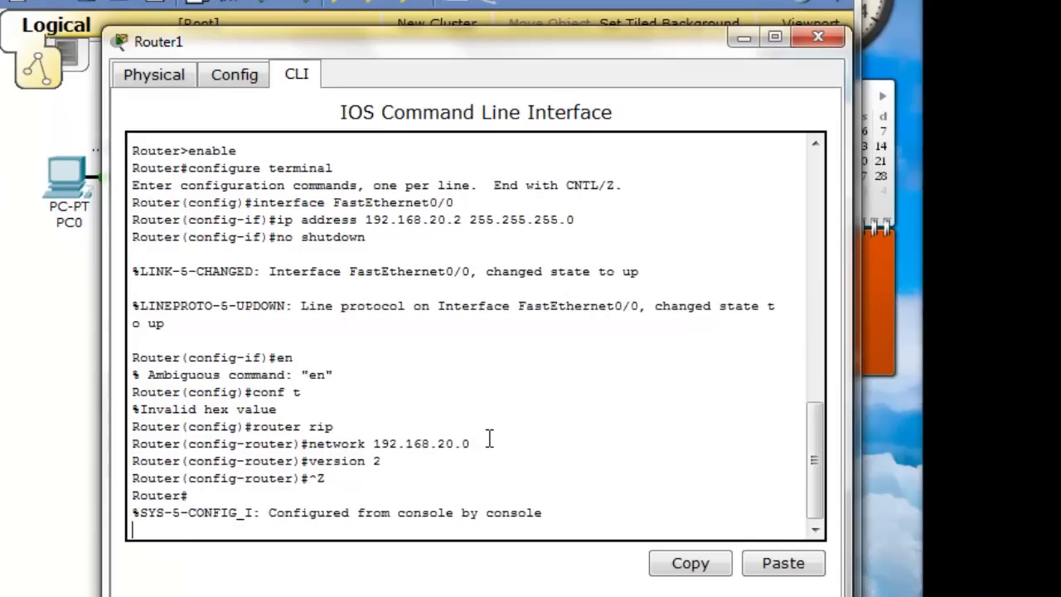
Enter privileged mode and global configuration mode on Router1 with 'en' and 'conf t'
{"action": "key", "text": "Return"}
{"action": "type", "text": "en"}
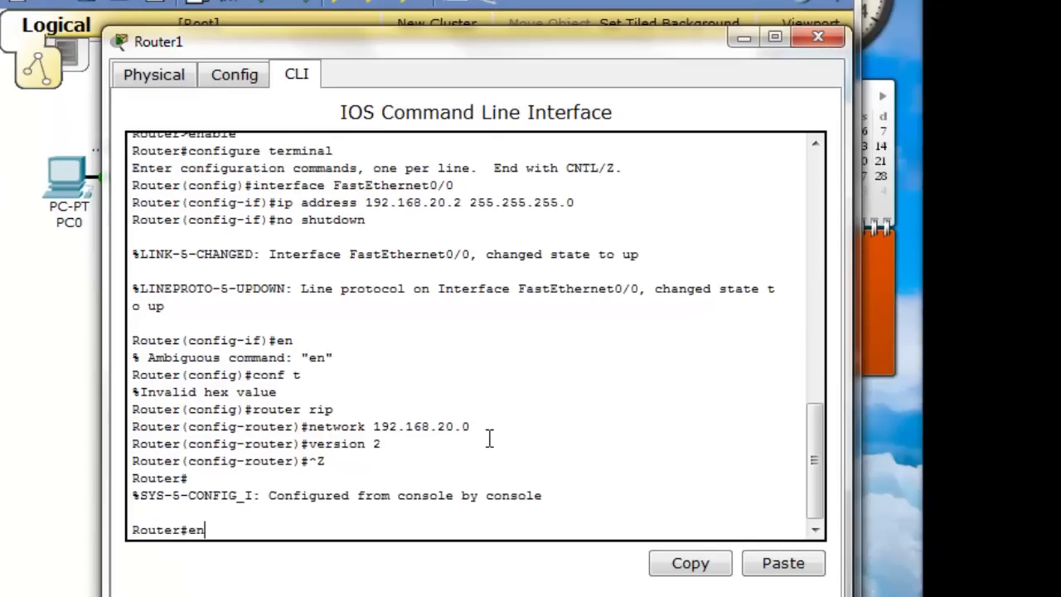
{"action": "key", "text": "Return"}
{"action": "type", "text": "conf t"}
{"action": "key", "text": "Return"}
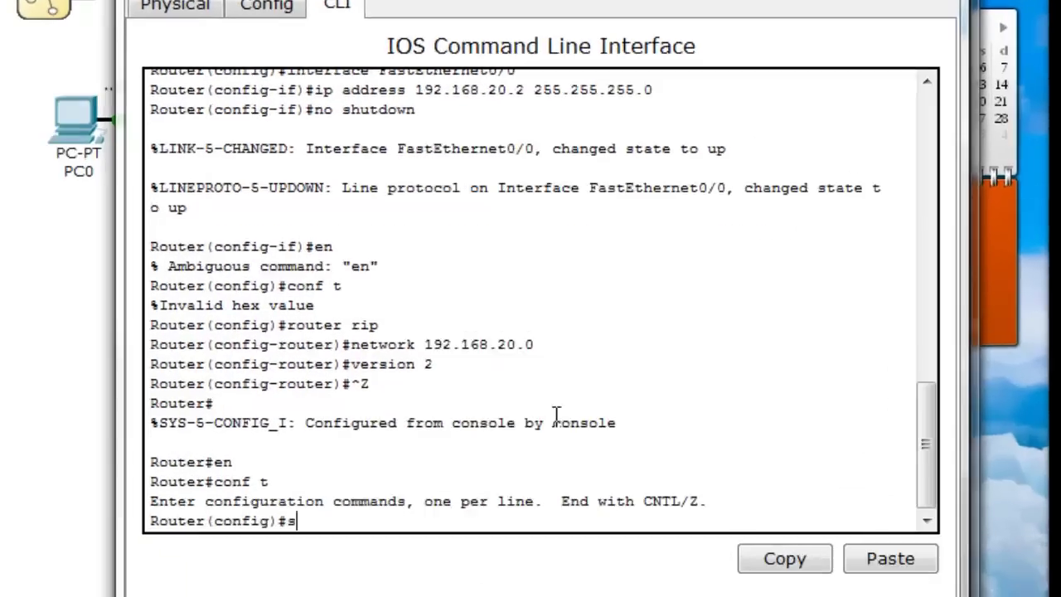
{"action": "type", "text": "snmp-serve"}
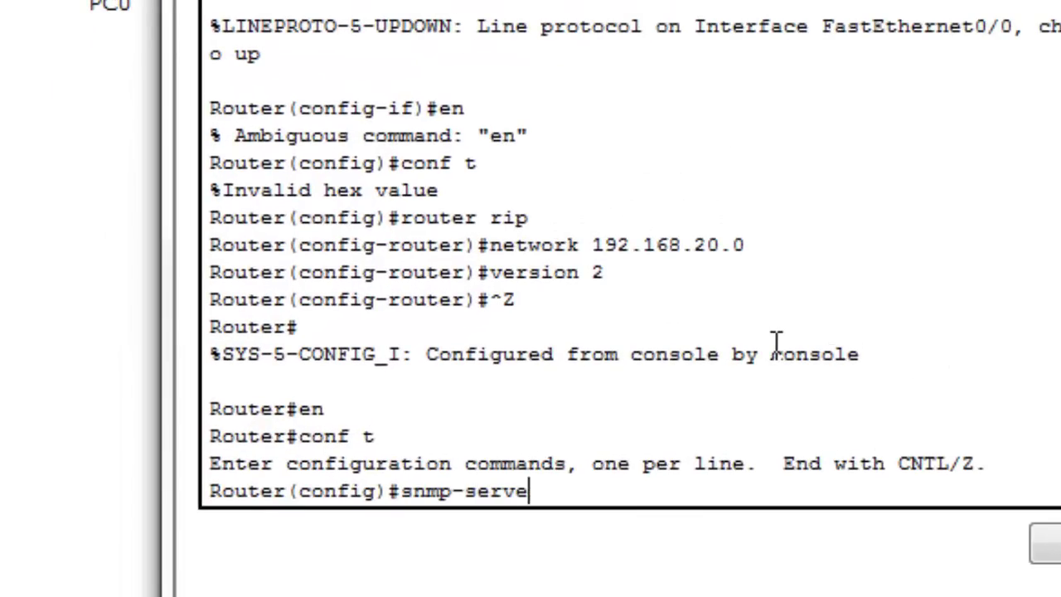
{"action": "type", "text": "r communi"}
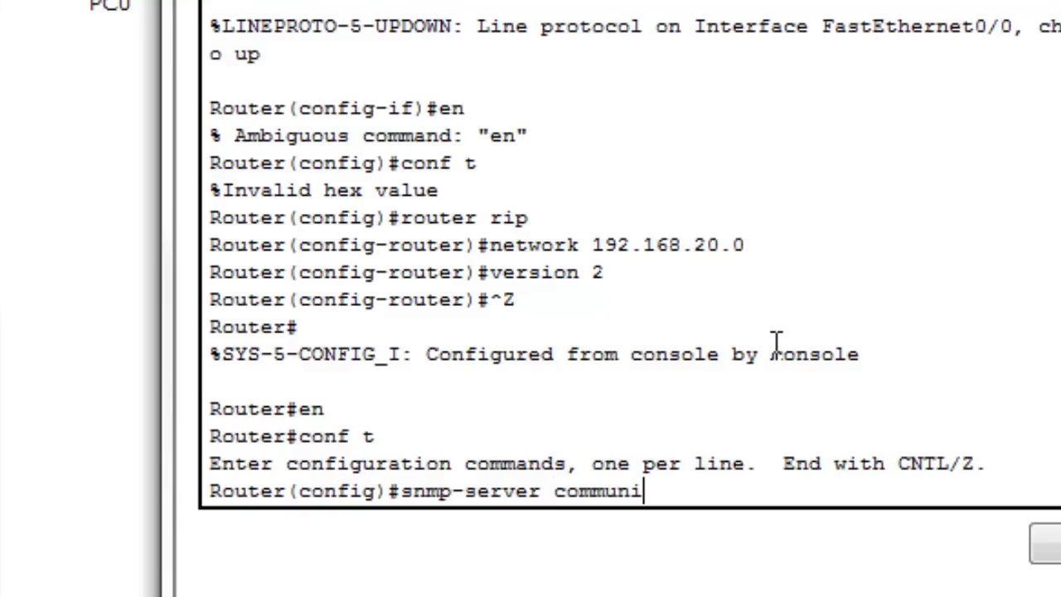
{"action": "type", "text": "ty 123"}
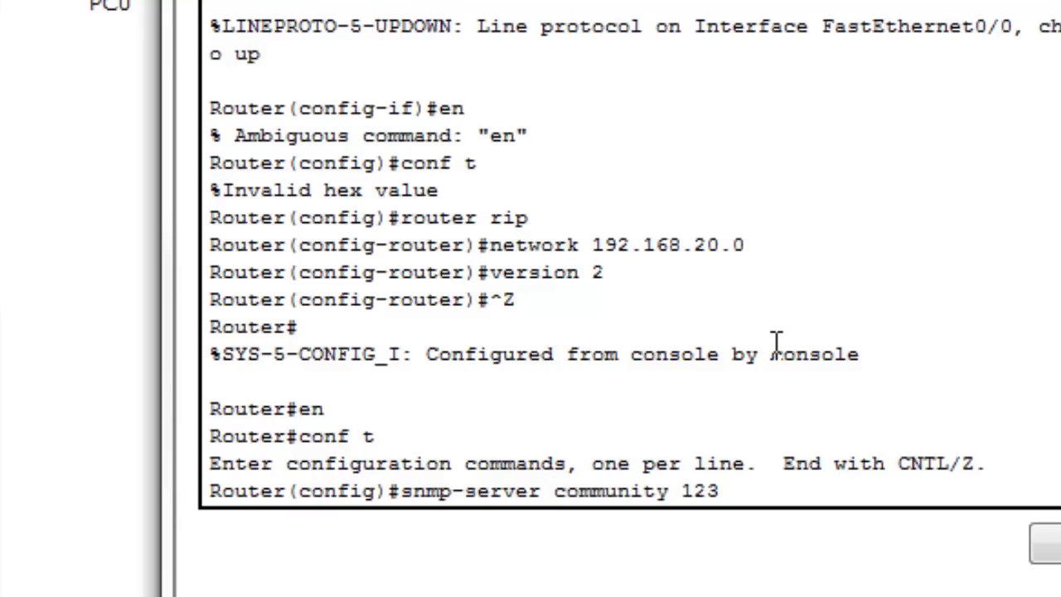
{"action": "type", "text": " ro"}
{"action": "key", "text": "Return"}
{"action": "key", "text": "Up"}
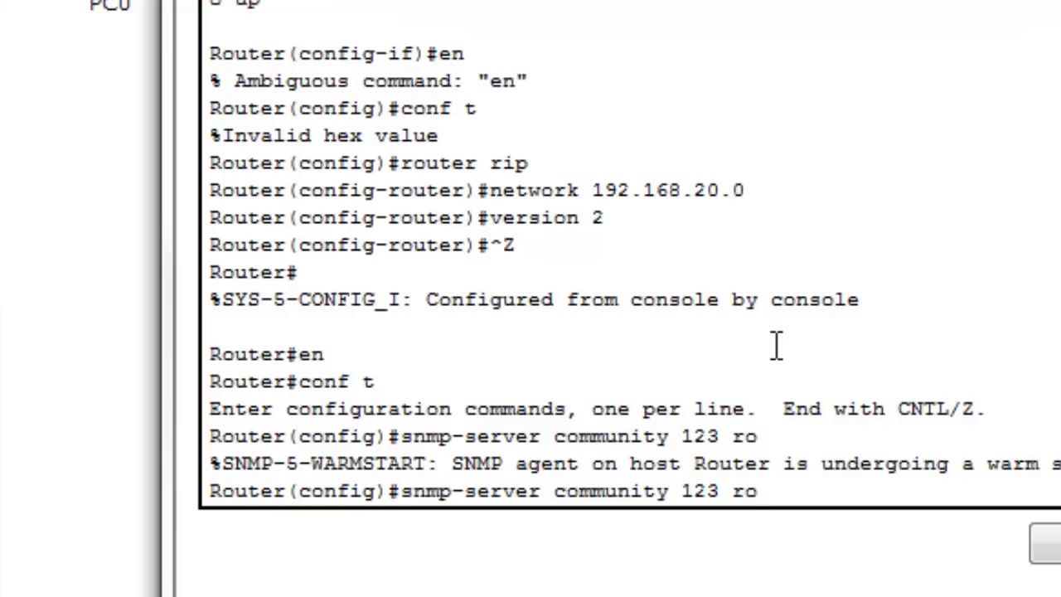
{"action": "key", "text": "Return"}
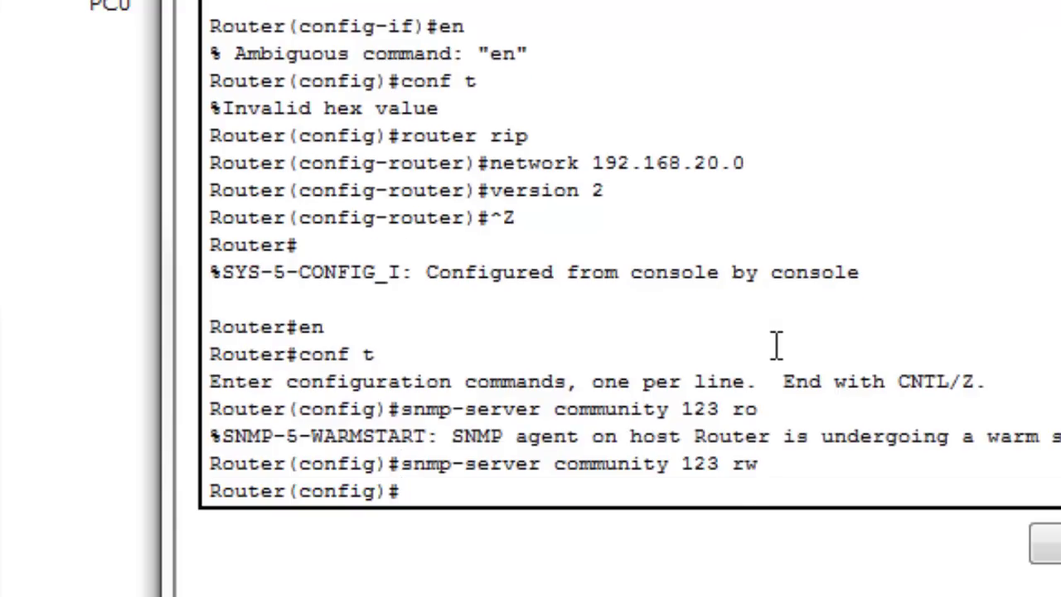
{"action": "key", "text": "ctrl+z"}
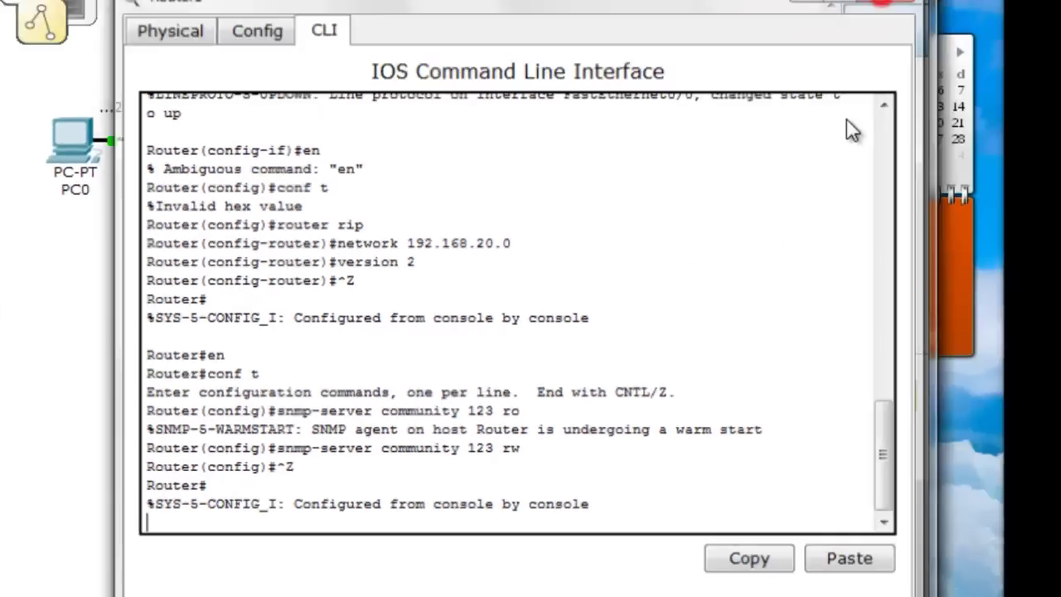
{"action": "left_click", "coordinate": [847, 119]}
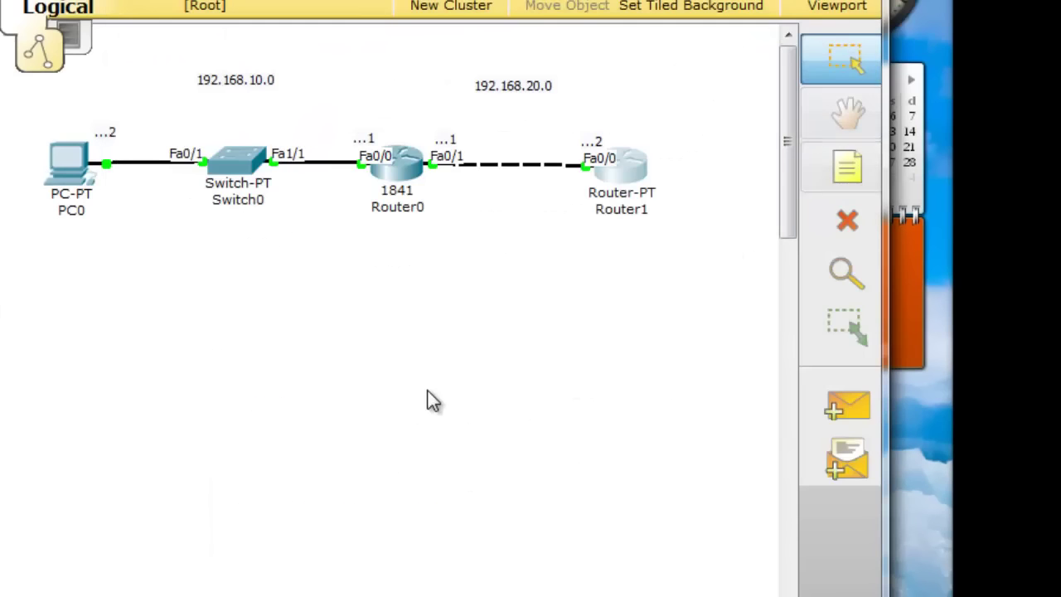
Open PC0's MIB Browser and accept advanced settings targeting 192.168.20.2, port 161, SNMP v3
{"action": "left_click", "coordinate": [68, 166]}
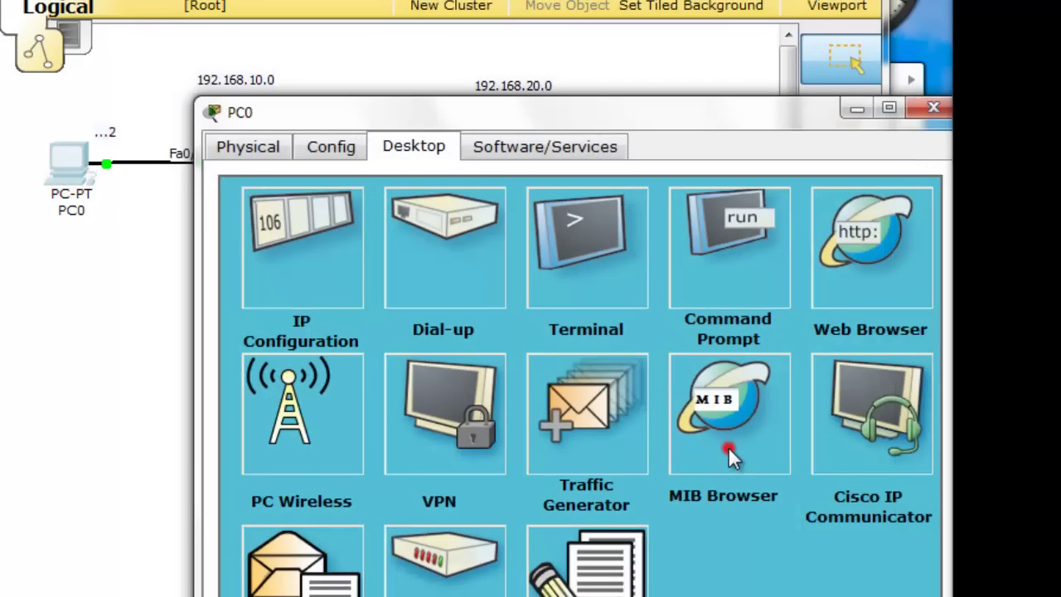
{"action": "left_click", "coordinate": [728, 448]}
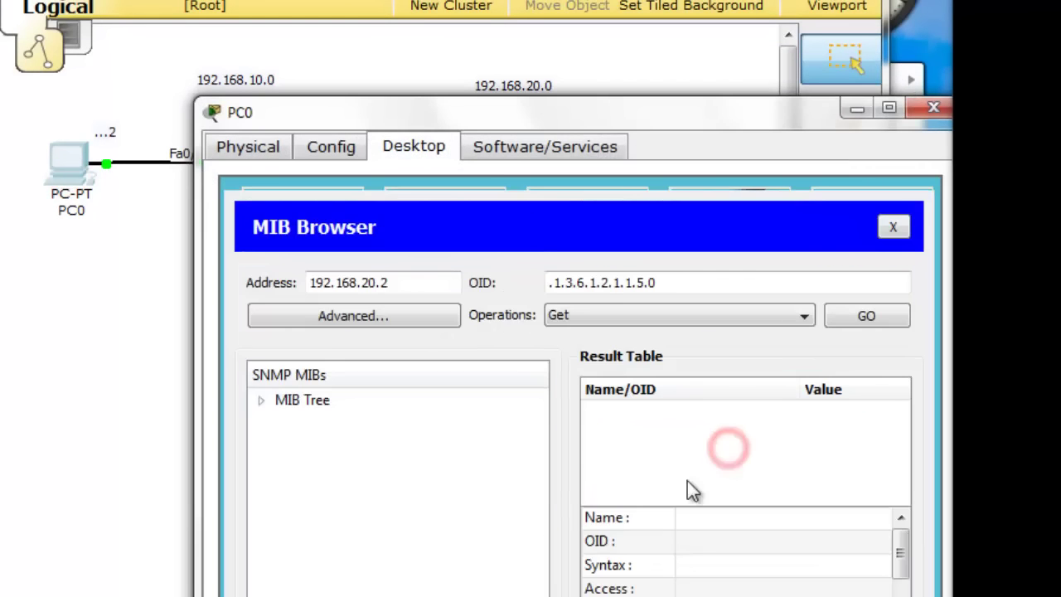
{"action": "left_click", "coordinate": [363, 318]}
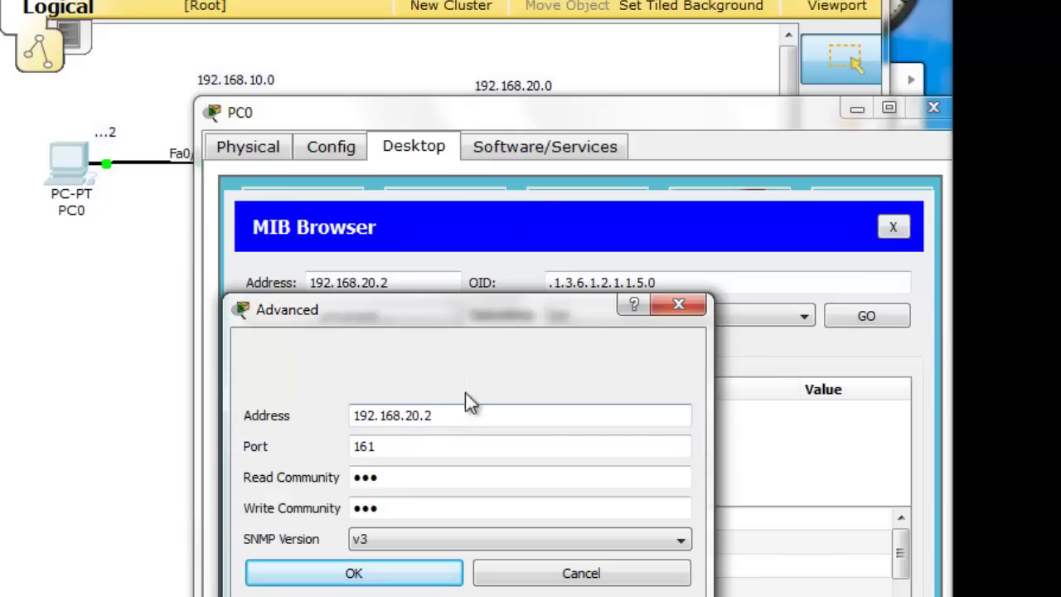
{"action": "left_click_drag", "start_coordinate": [588, 111], "coordinate": [422, 346]}
{"action": "left_click", "coordinate": [442, 311]}
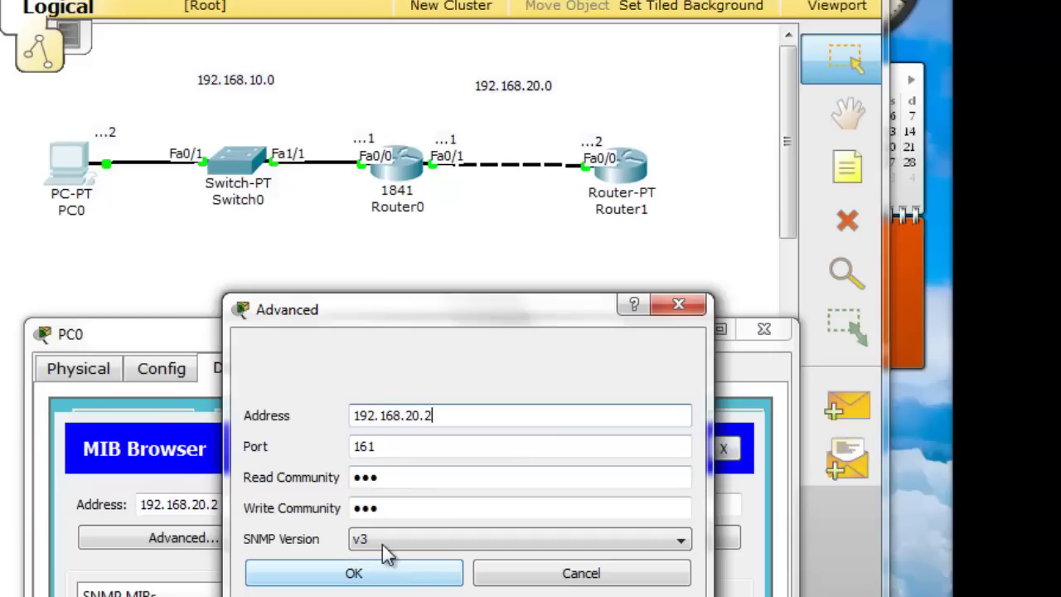
{"action": "left_click", "coordinate": [391, 576]}
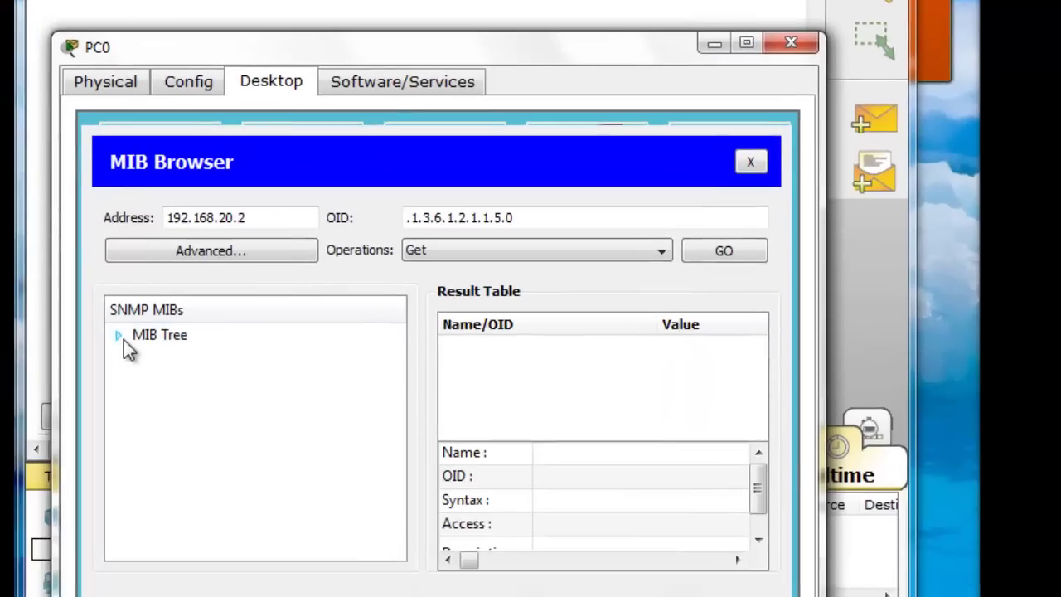
Expand router_std MIBs down through .iso.org.dod.internet.mgmt.mib-2 to the .system branch
{"action": "left_click", "coordinate": [104, 489]}
{"action": "left_click", "coordinate": [128, 509]}
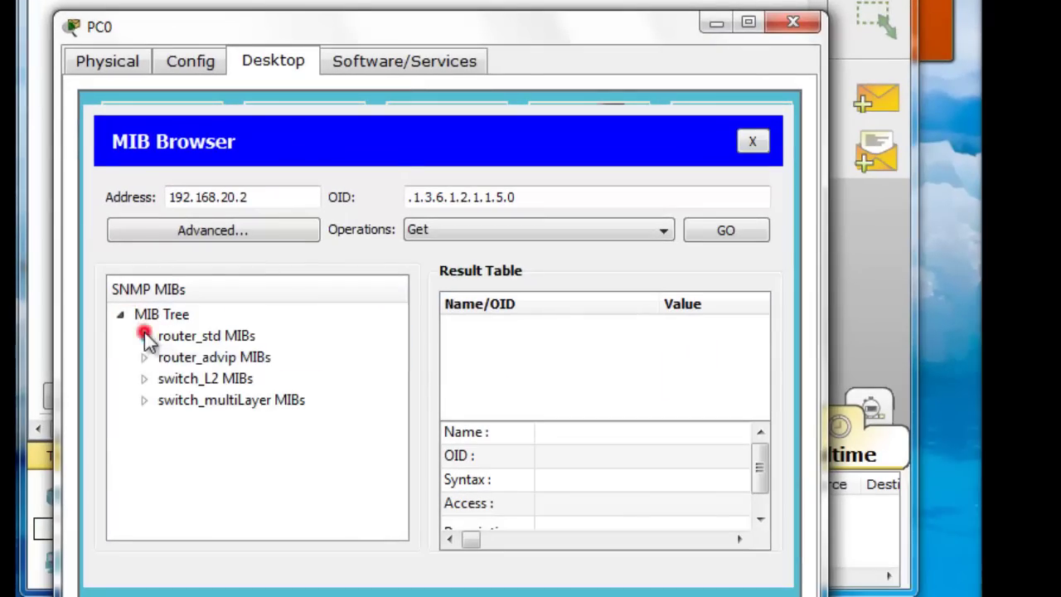
{"action": "left_click", "coordinate": [167, 357]}
{"action": "left_click", "coordinate": [193, 378]}
{"action": "left_click", "coordinate": [212, 398]}
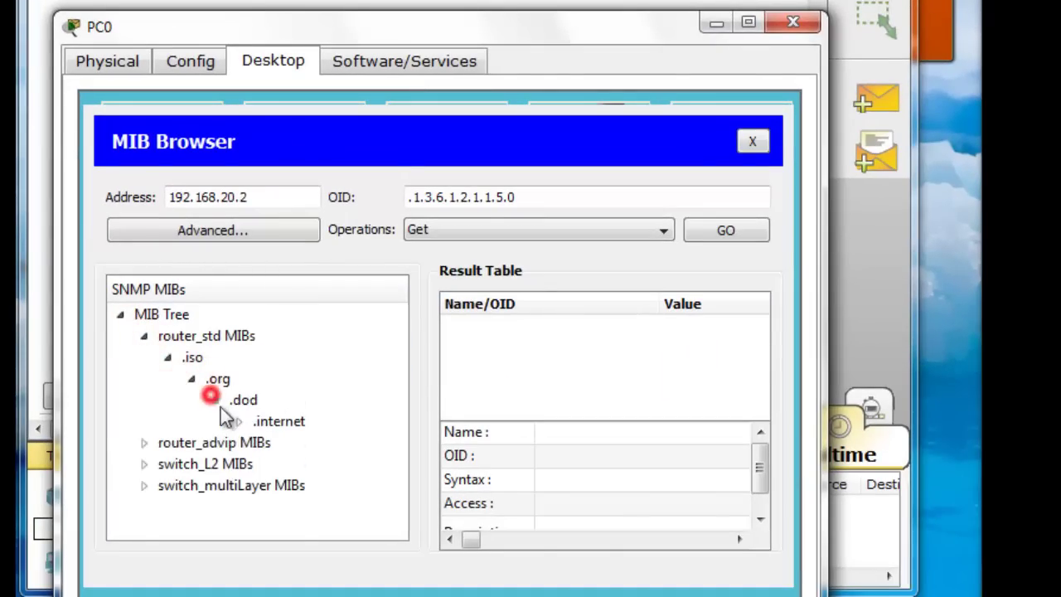
{"action": "left_click", "coordinate": [239, 421]}
{"action": "left_click", "coordinate": [262, 443]}
{"action": "left_click", "coordinate": [286, 464]}
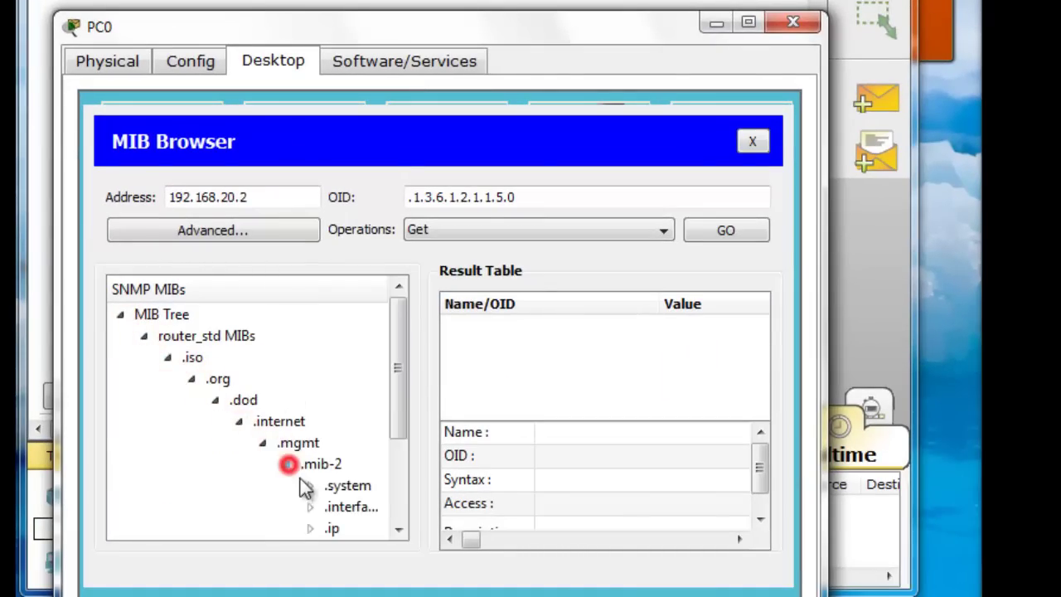
{"action": "left_click", "coordinate": [310, 486]}
Get .sysName from the router, which returns Router as an OctetString
{"action": "left_click", "coordinate": [409, 382]}
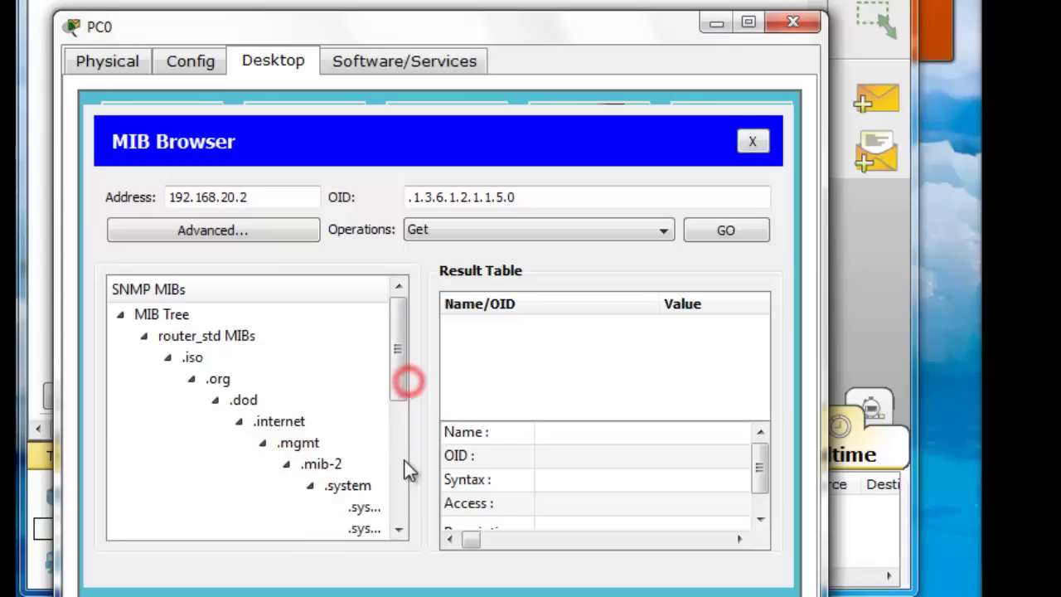
{"action": "left_click_drag", "start_coordinate": [399, 375], "coordinate": [484, 421]}
{"action": "left_click", "coordinate": [379, 466]}
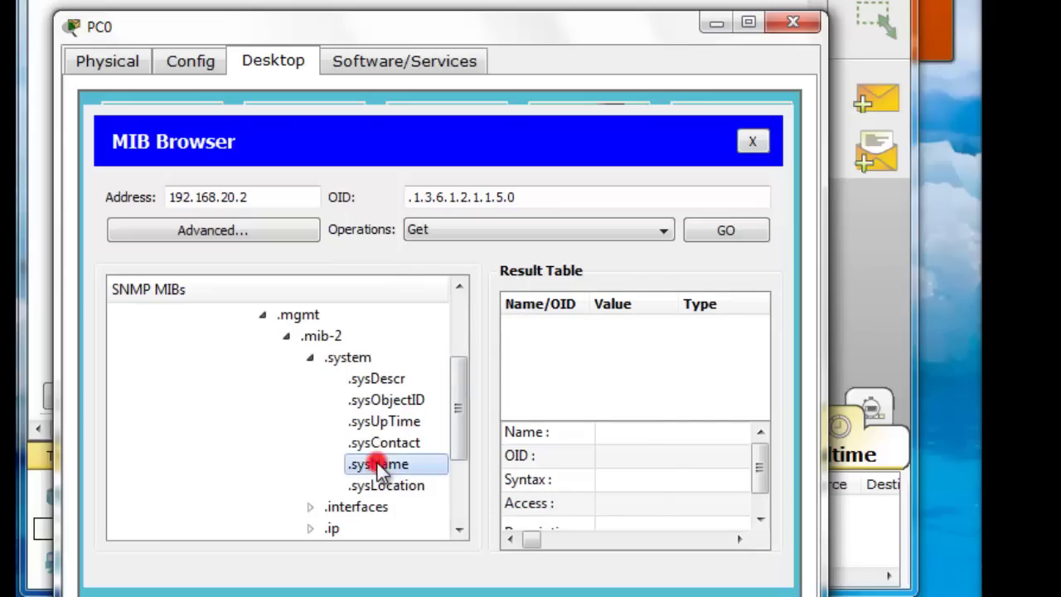
{"action": "left_click", "coordinate": [733, 228]}
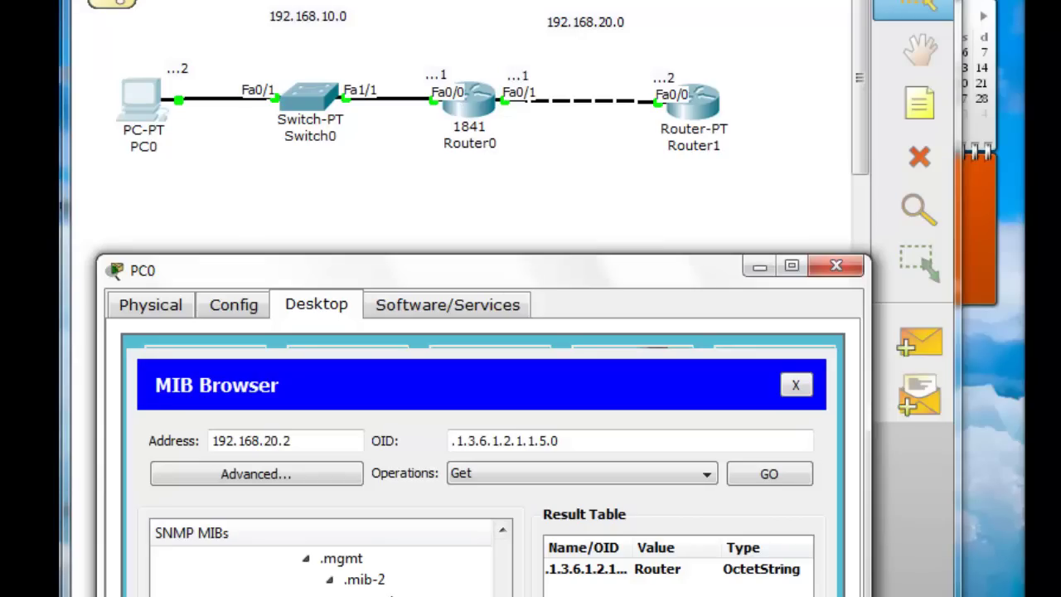
{"action": "left_click", "coordinate": [662, 571]}
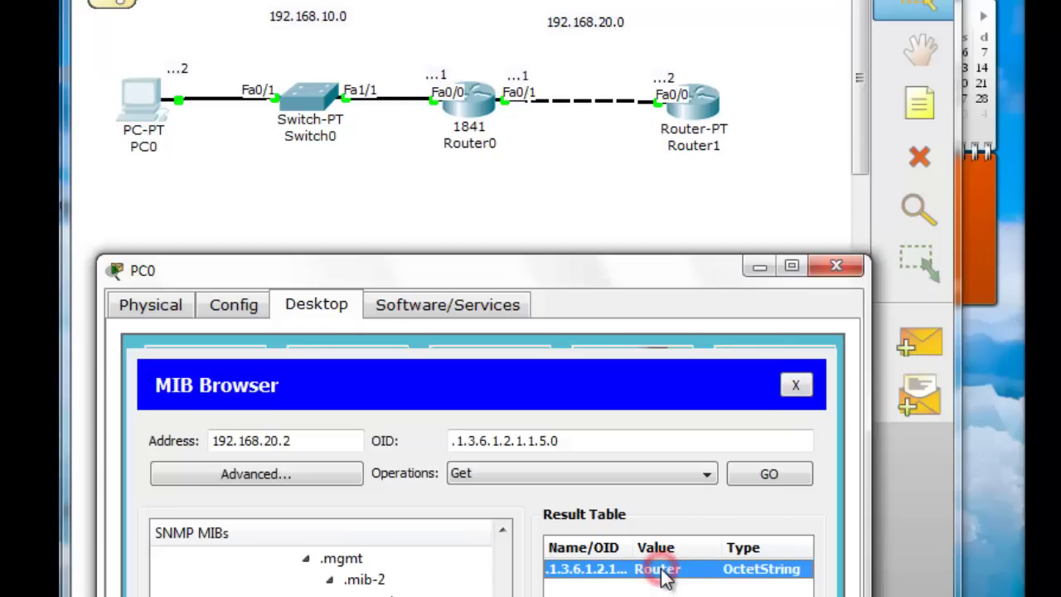
Send an SNMP Set changing sysName to RouterB, then close PC0's window
{"action": "left_click", "coordinate": [706, 479]}
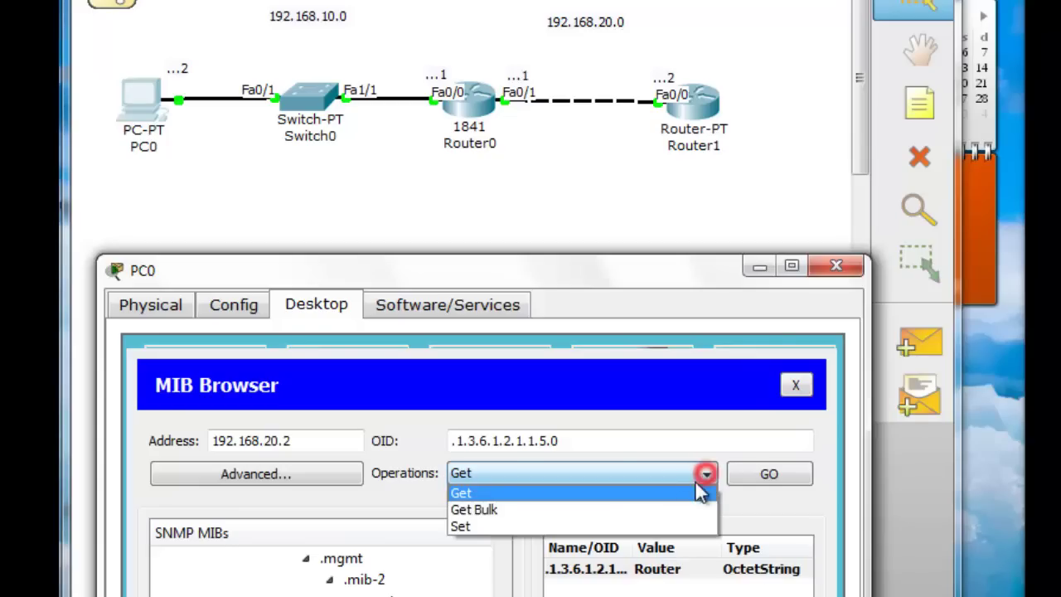
{"action": "left_click", "coordinate": [623, 526]}
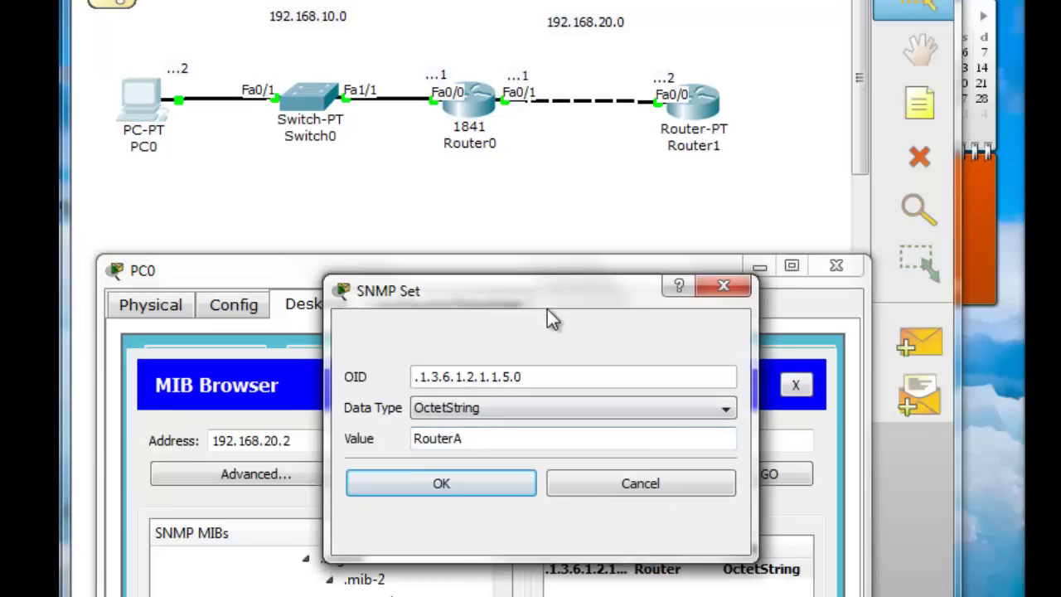
{"action": "left_click_drag", "start_coordinate": [558, 301], "coordinate": [598, 313]}
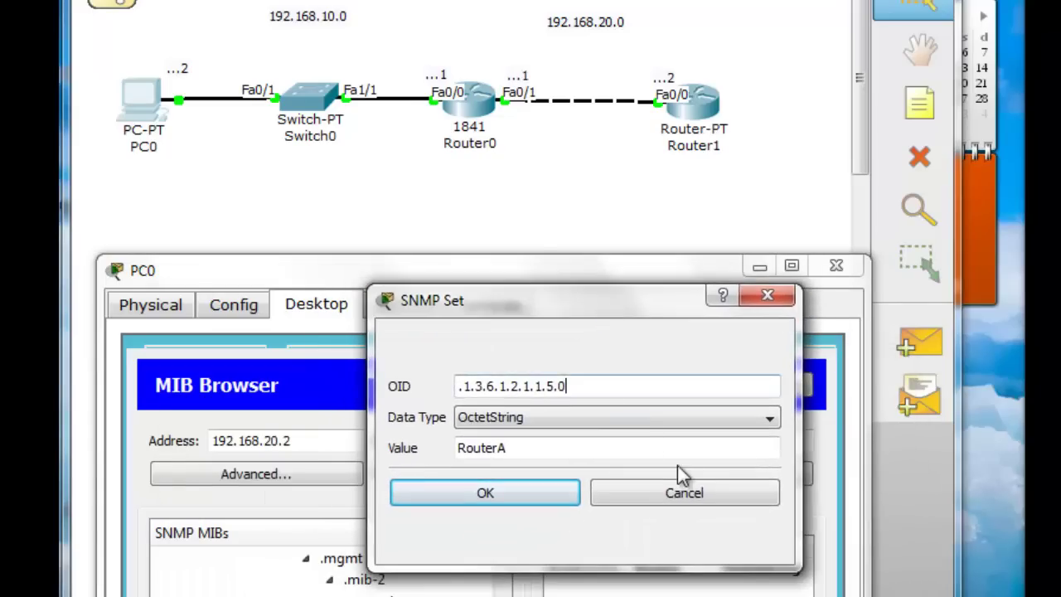
{"action": "left_click", "coordinate": [562, 446]}
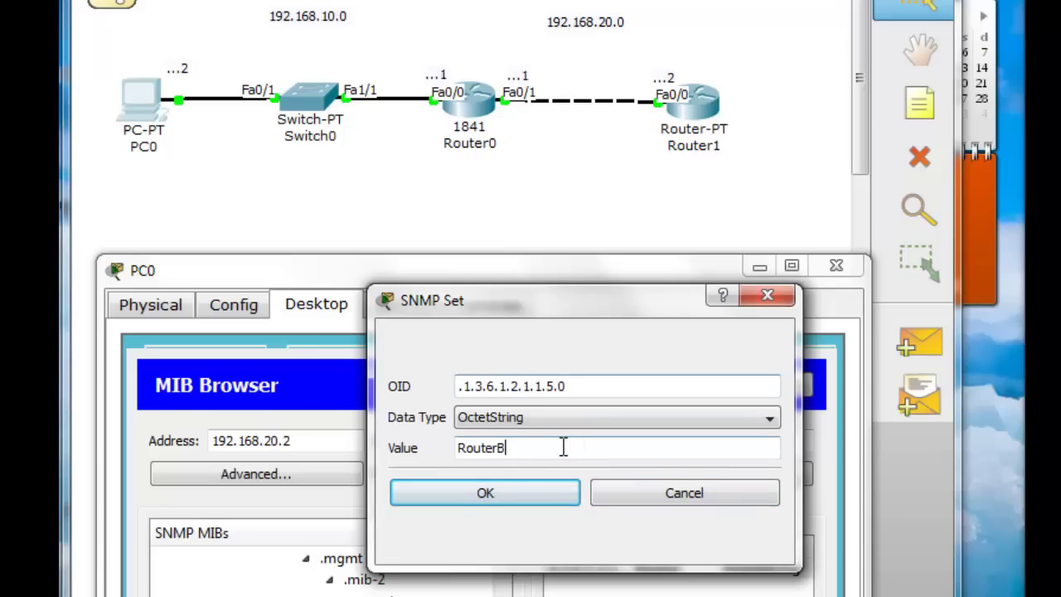
{"action": "left_click", "coordinate": [518, 493]}
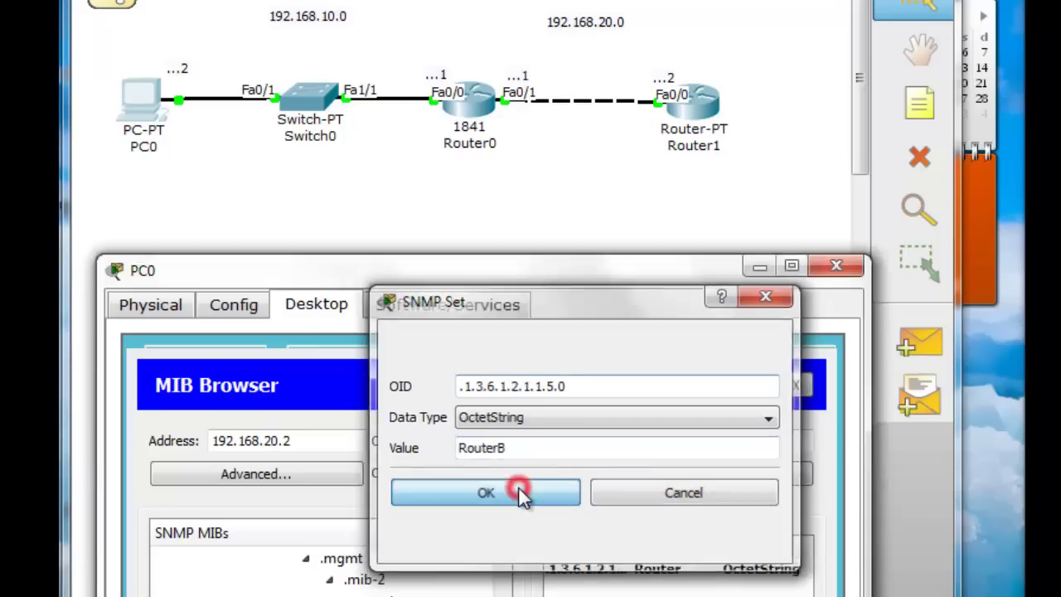
{"action": "left_click", "coordinate": [773, 473]}
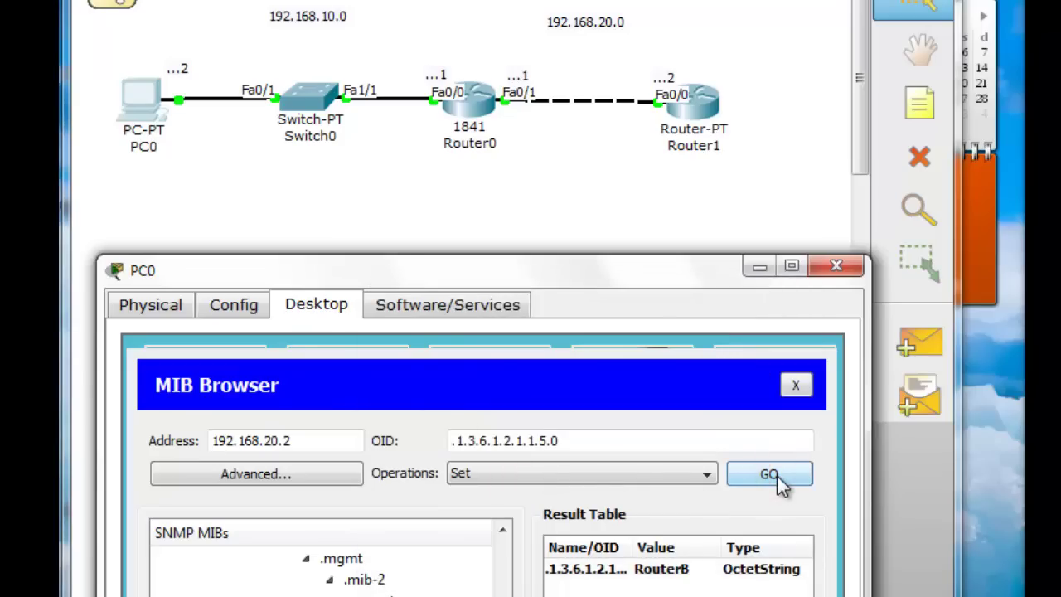
{"action": "left_click", "coordinate": [836, 266]}
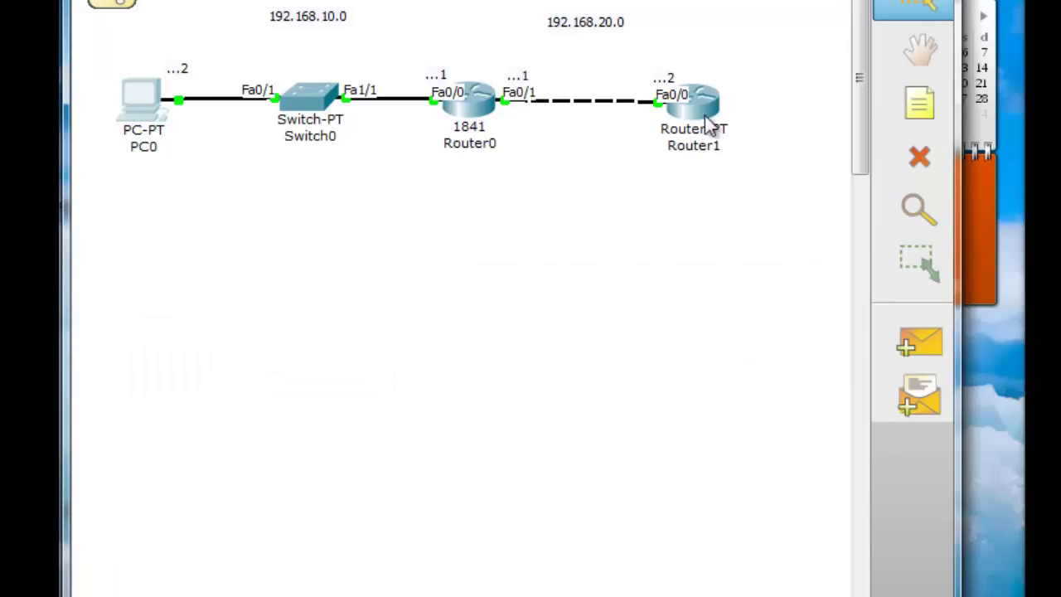
{"action": "left_click", "coordinate": [707, 112]}
{"action": "left_click", "coordinate": [295, 71]}
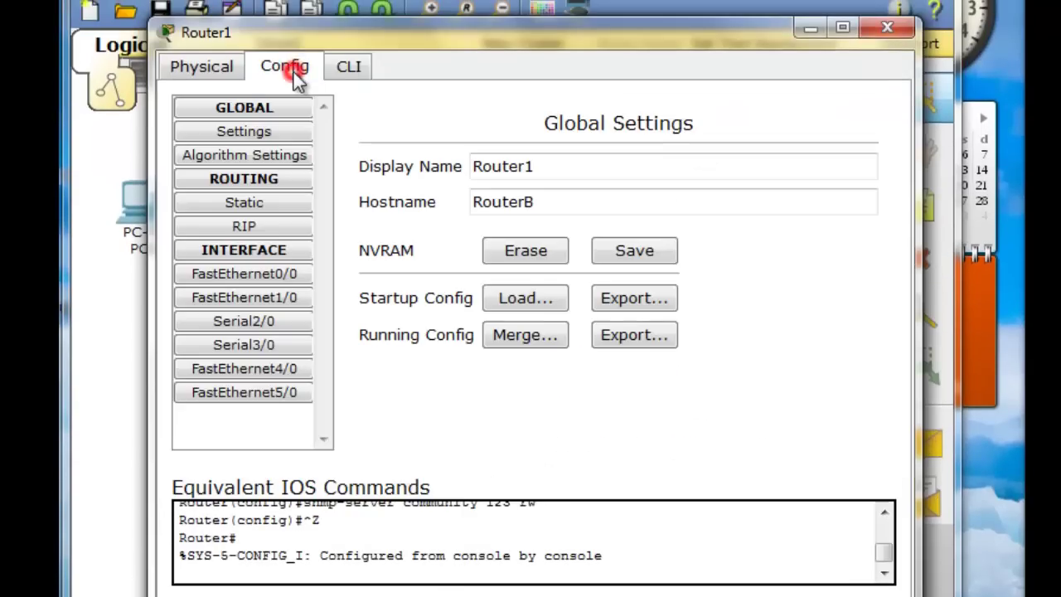
{"action": "left_click_drag", "start_coordinate": [557, 201], "coordinate": [418, 212]}
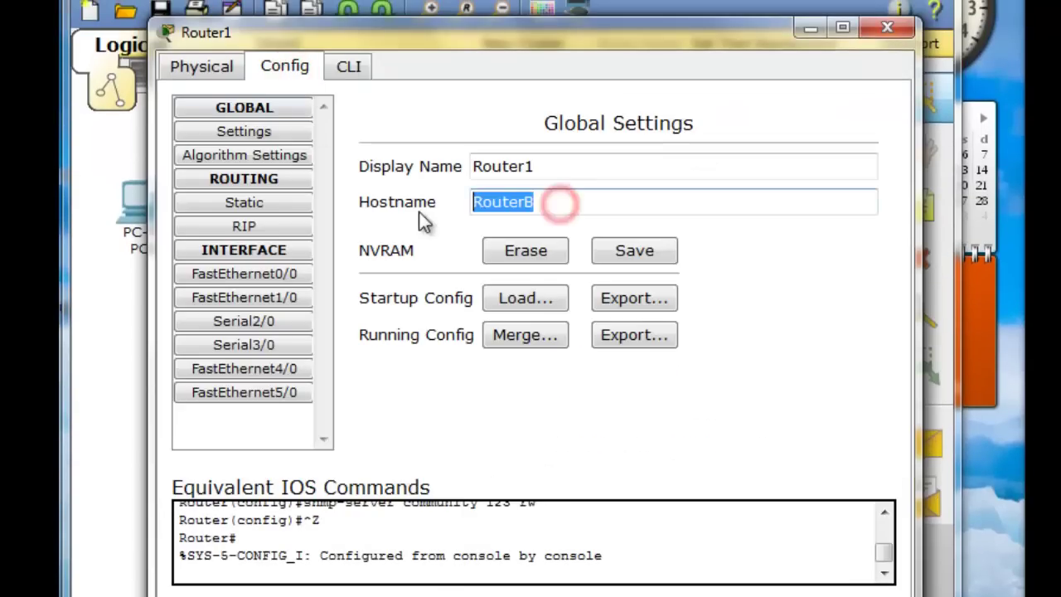
{"action": "left_click", "coordinate": [888, 30]}
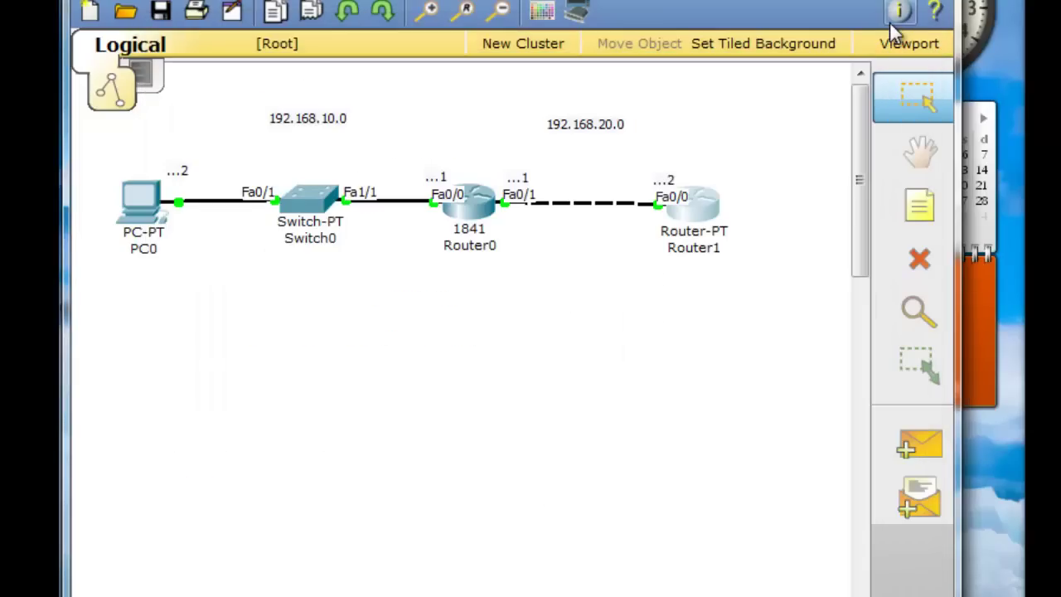